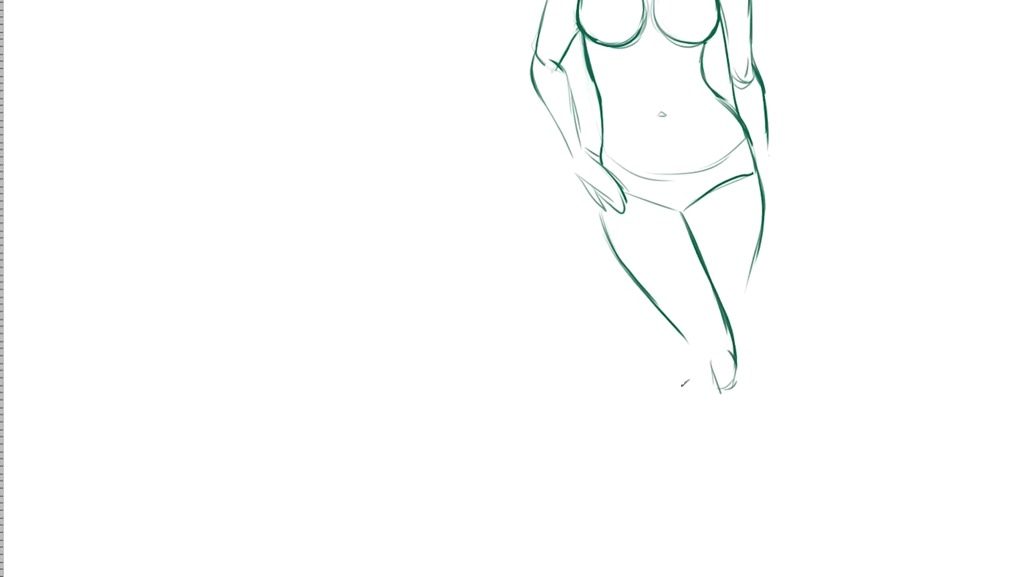
- Sketch the lower part of the front crossing leg, outlining the knee, shin and calf down to the ankle
left_click_drag(736, 374, 703, 443)
left_click_drag(726, 409, 694, 481)
left_click_drag(721, 437, 672, 531)
mouse_move(599, 208)
left_mouse_down()
mouse_move(691, 365)
mouse_move(672, 400)
mouse_move(656, 529)
left_mouse_up()
key("ctrl+z")
left_click_drag(727, 402, 706, 457)
left_click_drag(688, 382, 653, 496)
mouse_move(686, 385)
left_mouse_down()
mouse_move(651, 491)
mouse_move(675, 393)
left_mouse_up()
left_click_drag(677, 393, 659, 535)
- Sketch the pointed foot of the front leg, with its heel, sole and toe outline
left_click_drag(707, 548, 731, 565)
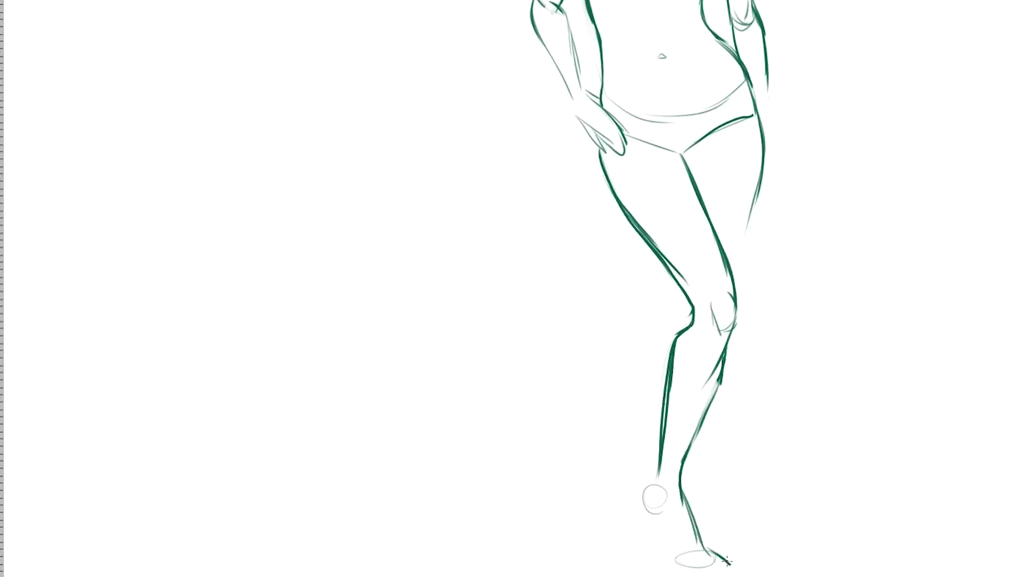
left_click_drag(670, 553, 730, 572)
left_click_drag(709, 548, 732, 573)
left_click_drag(651, 490, 675, 574)
- Outline the back leg from the outer hip down behind the crossing leg to the ankle
left_click_drag(755, 193, 742, 289)
key("ctrl+z")
mouse_move(763, 169)
left_mouse_down()
mouse_move(745, 297)
mouse_move(750, 341)
left_mouse_up()
mouse_move(746, 281)
left_mouse_down()
mouse_move(753, 336)
mouse_move(729, 448)
left_mouse_up()
left_click_drag(755, 343, 739, 499)
mouse_move(708, 418)
left_mouse_down()
mouse_move(719, 504)
mouse_move(705, 542)
left_mouse_up()
left_click_drag(740, 495, 739, 562)
left_click_drag(712, 530, 702, 546)
- Sketch the forearm of the hanging arm from the elbow down to the wrist
scroll(708, 537, "up", 4)
scroll(649, 288, "up", 1)
left_click_drag(749, 268, 764, 312)
left_click_drag(752, 270, 765, 341)
left_click_drag(767, 294, 771, 392)
mouse_move(769, 326)
left_mouse_down()
mouse_move(775, 429)
mouse_move(791, 442)
left_mouse_up()
- Draw the loosely closed hand with curled fingers at the end of the hanging arm
mouse_move(789, 447)
left_mouse_down()
mouse_move(777, 484)
mouse_move(779, 452)
mouse_move(776, 482)
left_mouse_up()
left_click_drag(778, 428, 769, 441)
mouse_move(789, 446)
left_mouse_down()
mouse_move(793, 470)
mouse_move(764, 469)
left_mouse_up()
mouse_move(765, 469)
left_mouse_down()
mouse_move(792, 472)
mouse_move(786, 451)
mouse_move(784, 479)
left_mouse_up()
mouse_move(767, 476)
left_mouse_down()
mouse_move(783, 440)
mouse_move(793, 481)
left_mouse_up()
mouse_move(786, 452)
left_mouse_down()
mouse_move(786, 474)
mouse_move(776, 473)
left_mouse_up()
mouse_move(782, 449)
left_mouse_down()
mouse_move(780, 476)
mouse_move(770, 473)
mouse_move(765, 489)
left_mouse_up()
left_click_drag(792, 455, 788, 476)
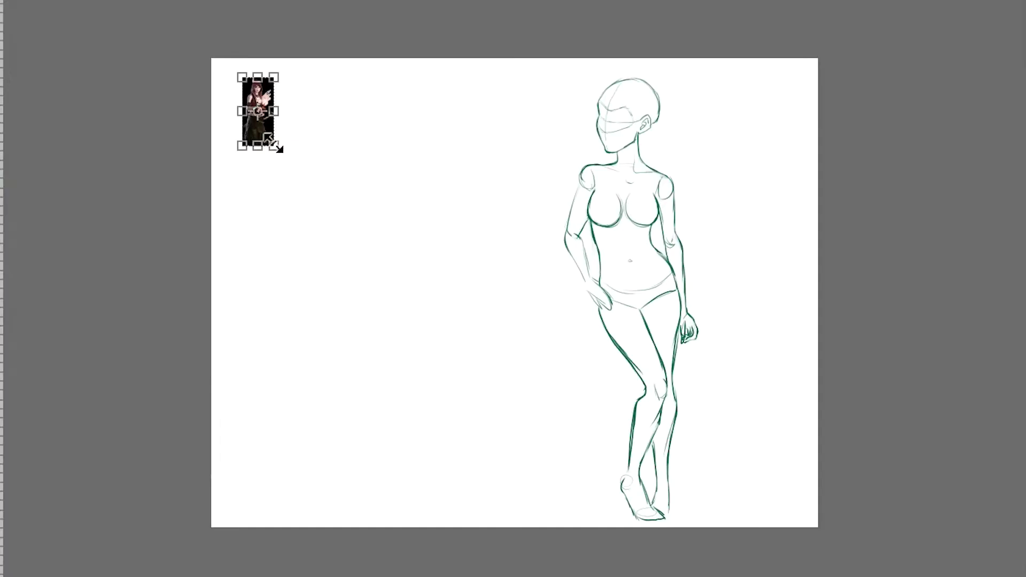
- Enlarge the three character reference images and arrange them side by side in the empty area beside the sketch
left_click_drag(279, 155, 371, 393)
left_click_drag(492, 299, 441, 197)
left_click_drag(473, 284, 376, 315)
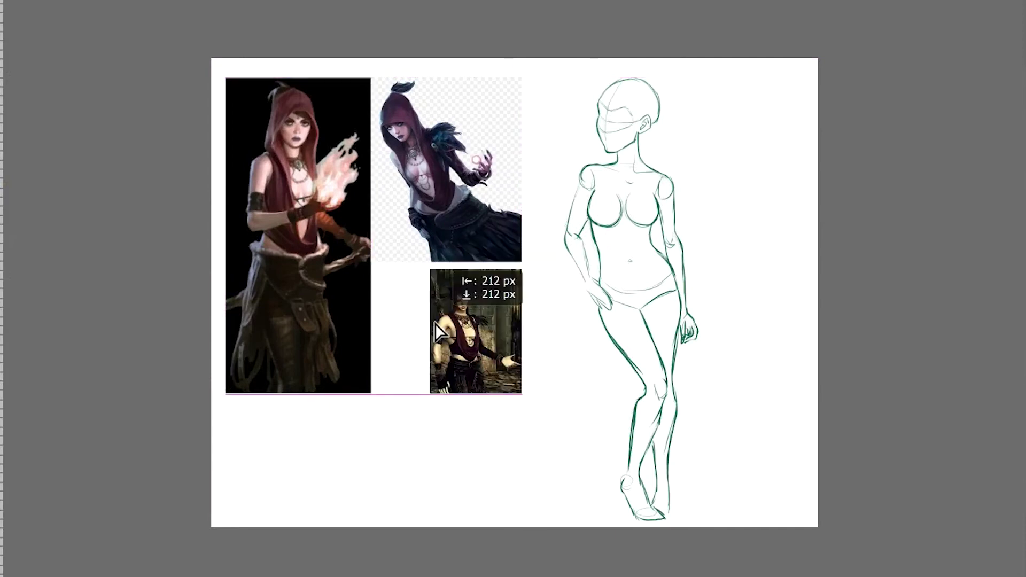
left_click_drag(466, 388, 554, 505)
key("Return")
- Circle the feathered sleeve, necklace, glove and upper-arm band in pink on the two painted references
key("ctrl+plus")
key("ctrl+plus")
scroll(792, 436, "left", 3)
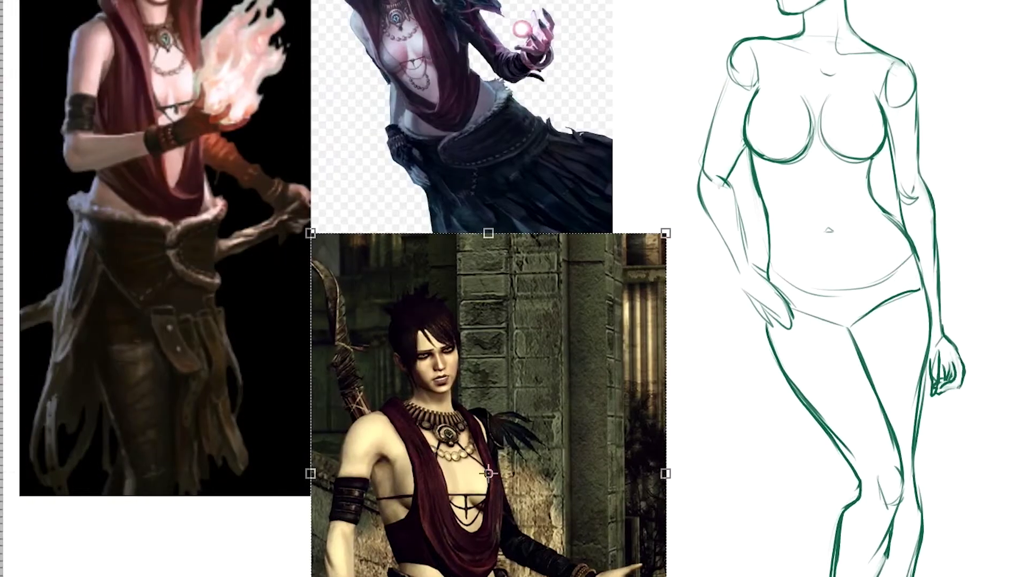
key("b")
scroll(1000, 309, "up", 5)
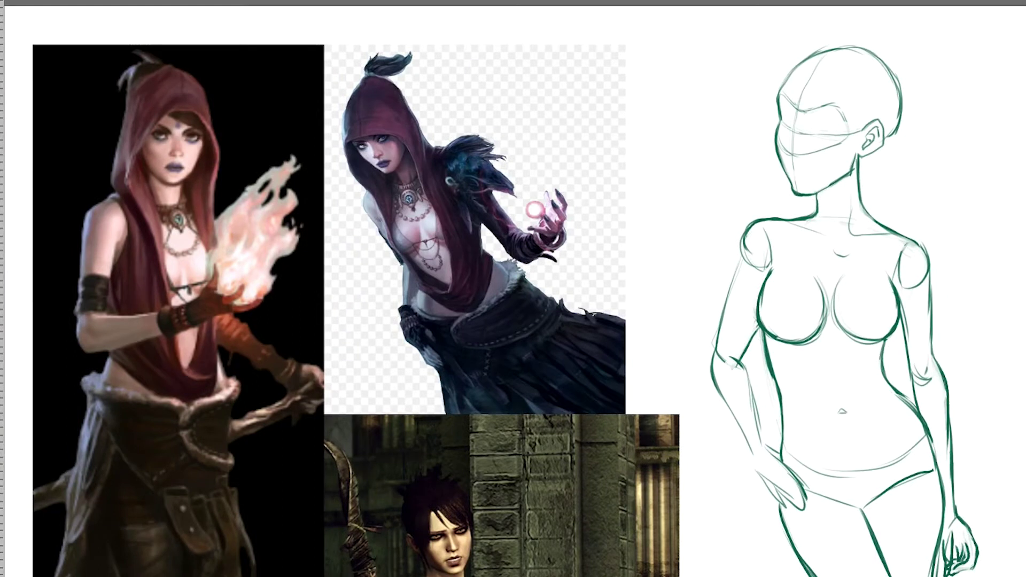
mouse_move(462, 114)
left_mouse_down()
mouse_move(473, 236)
mouse_move(515, 262)
mouse_move(563, 181)
mouse_move(465, 112)
left_mouse_up()
mouse_move(415, 164)
left_mouse_down()
mouse_move(391, 176)
mouse_move(389, 211)
mouse_move(422, 223)
mouse_move(413, 165)
left_mouse_up()
left_click_drag(182, 303, 251, 286)
left_click_drag(80, 267, 105, 265)
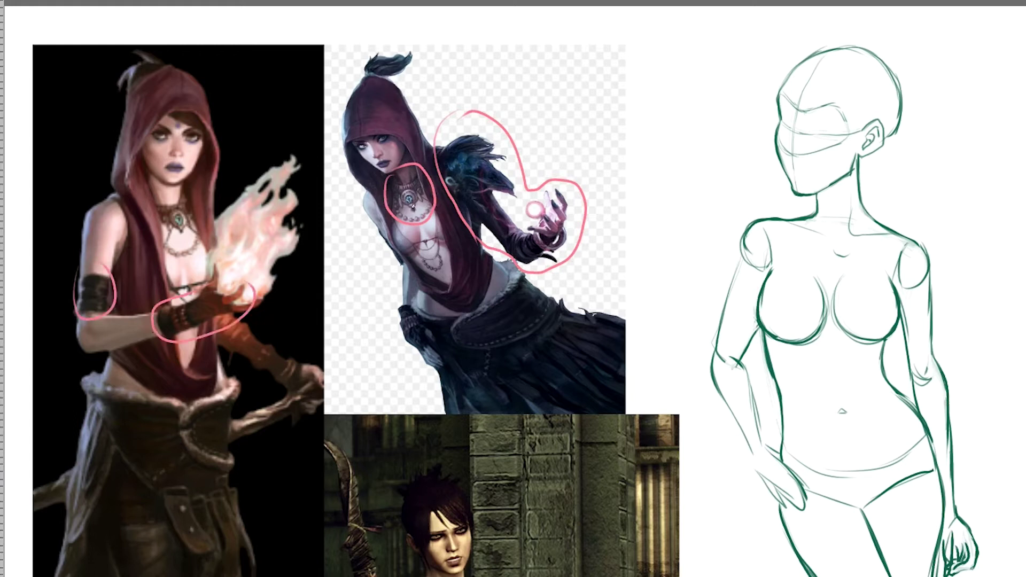
- Outline the fur-trimmed skirt and its hanging pouch in pink, and circle the wristband on the screenshot reference
mouse_move(230, 380)
left_mouse_down()
mouse_move(54, 529)
mouse_move(45, 576)
left_mouse_up()
mouse_move(243, 379)
left_mouse_down()
mouse_move(245, 397)
mouse_move(63, 576)
left_mouse_up()
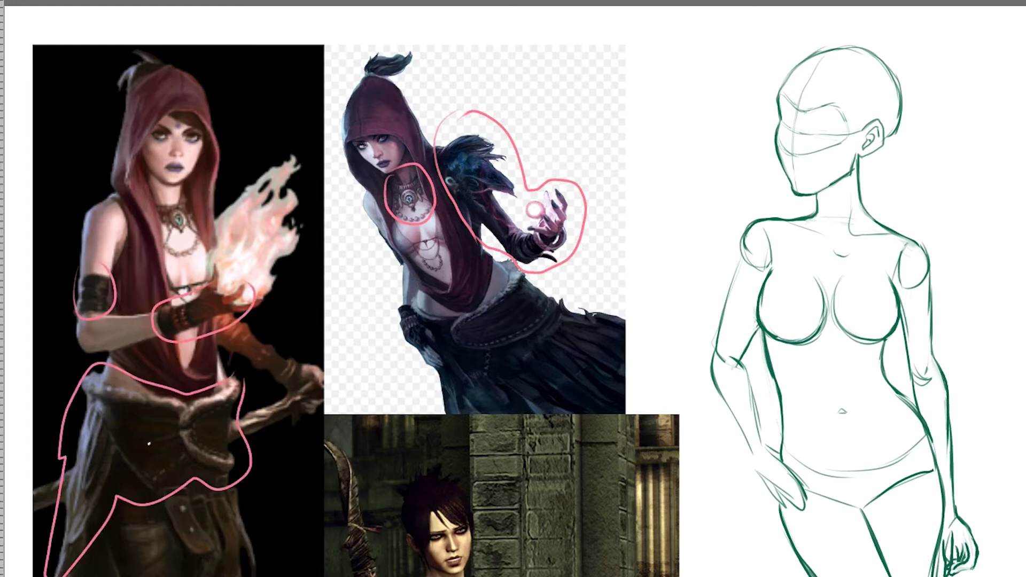
left_click_drag(159, 502, 201, 484)
scroll(489, 288, "down", 5)
scroll(489, 288, "down", 2)
left_click_drag(609, 397, 594, 460)
- Draw the outlines of both eyes and the nose on the face following the guide lines
scroll(513, 289, "right", 4)
scroll(513, 288, "up", 2)
scroll(513, 288, "up", 8)
key("ctrl+plus")
key("ctrl+z")
mouse_move(690, 176)
left_mouse_down()
mouse_move(731, 181)
mouse_move(720, 169)
left_mouse_up()
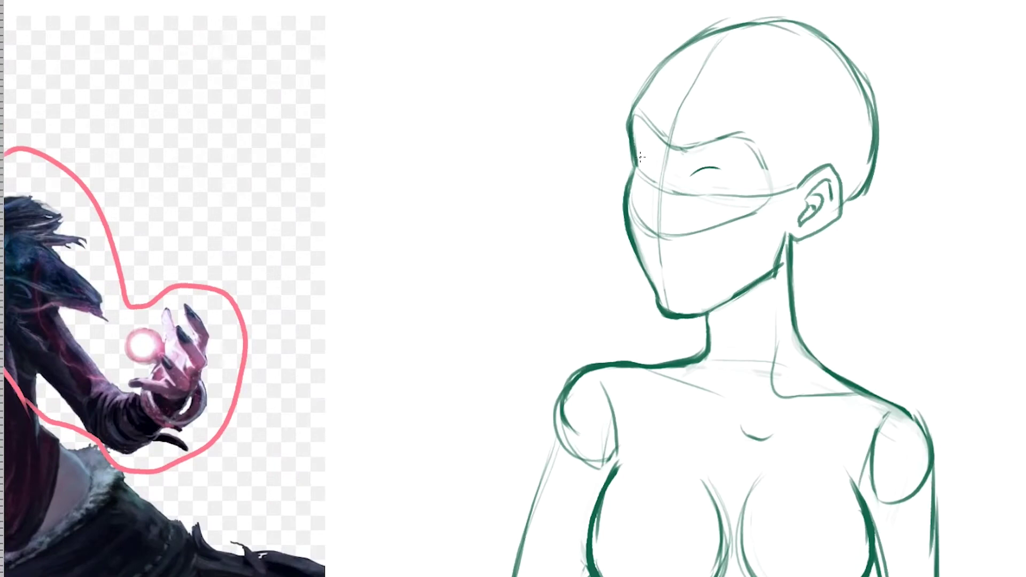
scroll(513, 289, "left", 2)
key("ctrl+z")
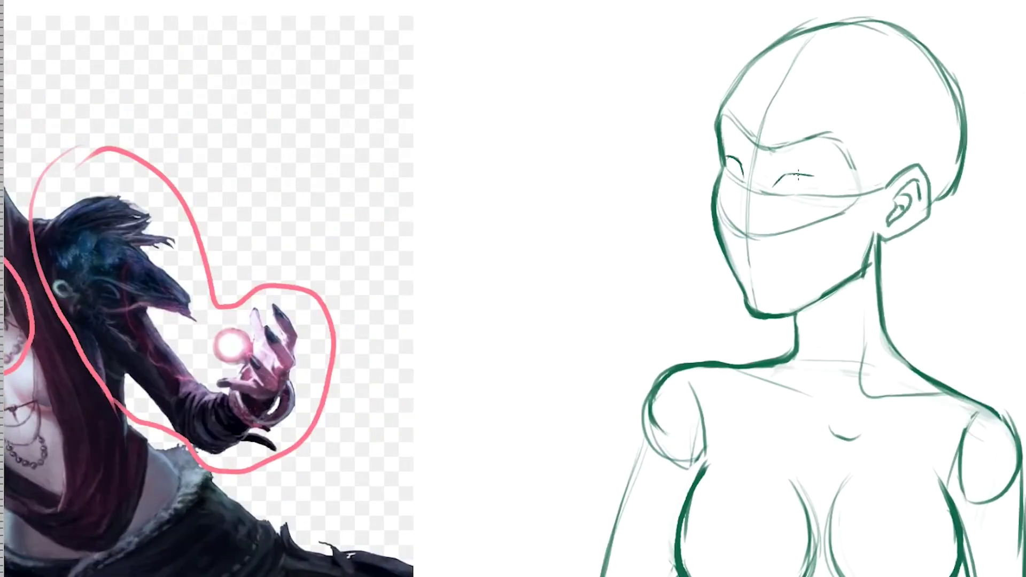
left_click_drag(783, 194, 808, 181)
scroll(512, 288, "left", 2)
left_click_drag(804, 209, 812, 231)
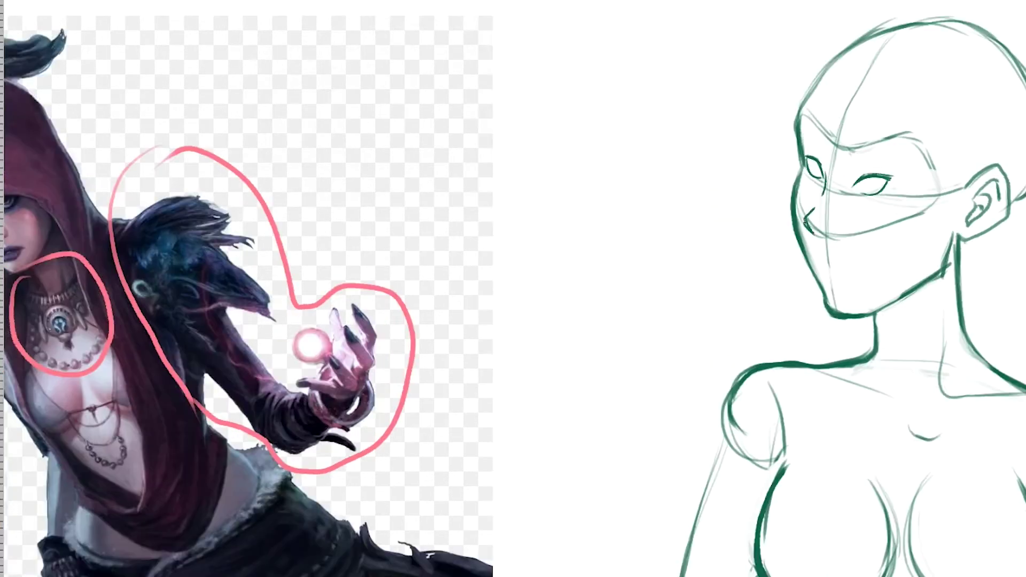
- Sketch the lips below the nose
scroll(513, 288, "right", 6)
left_click_drag(546, 272, 553, 272)
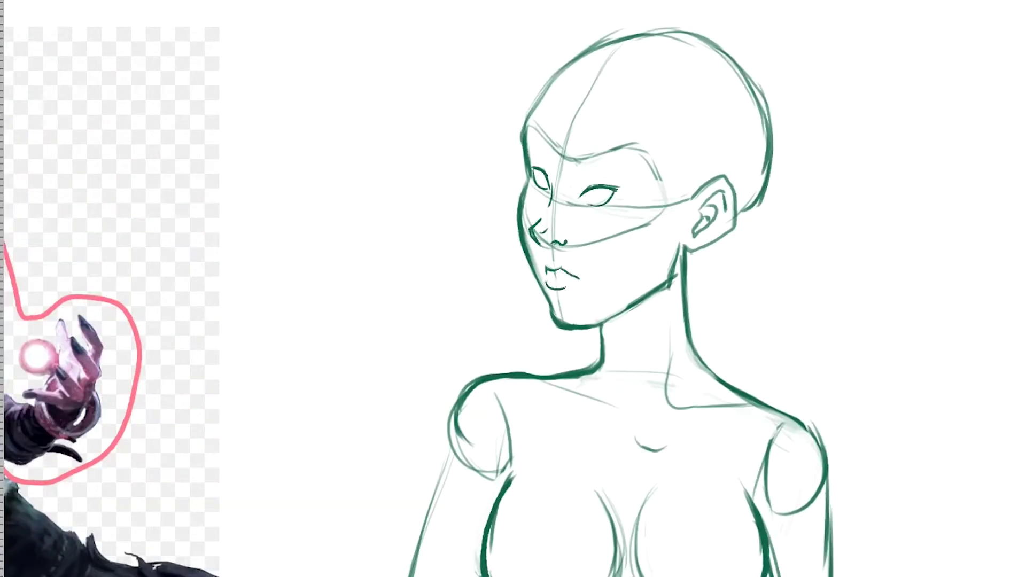
key("ctrl+z")
- Select the far eye and nudge it slightly down and toward the face's edge with a free transform
left_click_drag(544, 159, 543, 161)
key("ctrl+t")
key("Down")
key("Left")
key("Down")
key("Left")
key("Left")
key("Down")
key("Return")
key("ctrl+d")
- Select the near eye and adjust its shape and placement with a free transform
left_click_drag(639, 224, 635, 222)
key("ctrl+t")
key("Return")
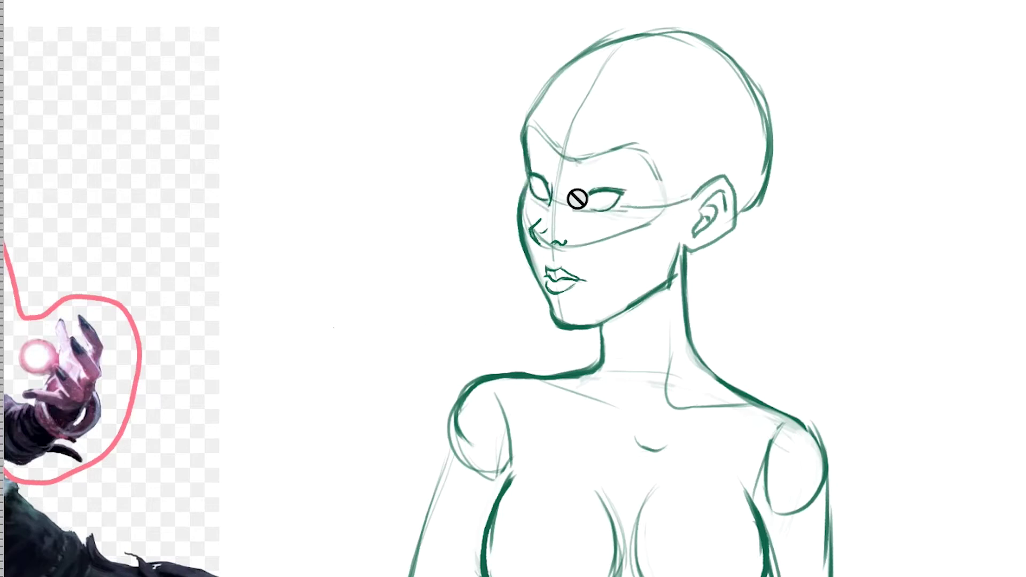
- Add eyelashes, irises and eyelid creases to both eyes, undoing the unwanted brow strokes
left_click_drag(532, 179, 521, 175)
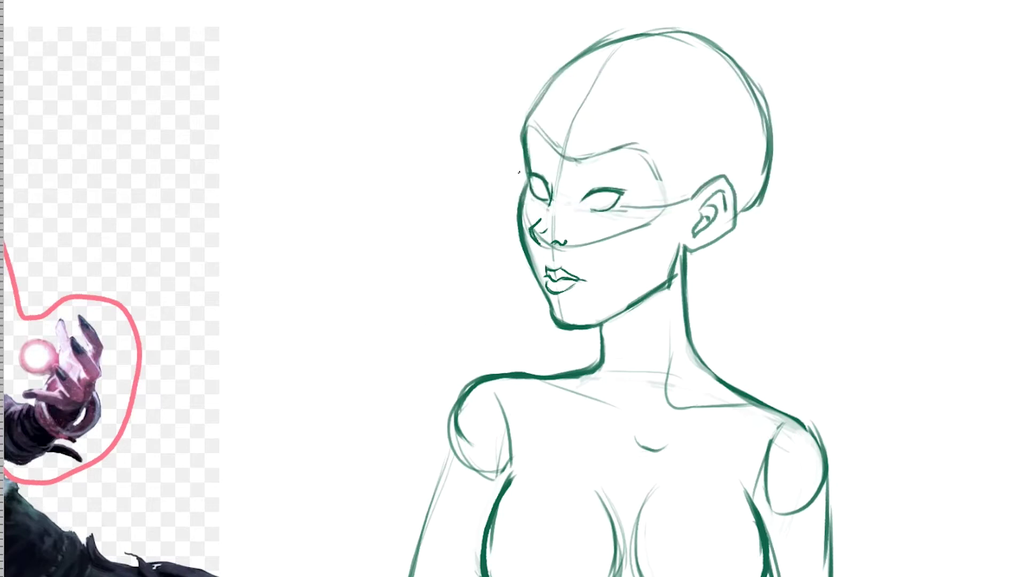
left_click_drag(586, 179, 616, 171)
key("ctrl+z")
key("ctrl+z")
left_click_drag(587, 179, 698, 177)
key("ctrl+z")
left_click_drag(646, 188, 696, 175)
key("ctrl+z")
key("ctrl+z")
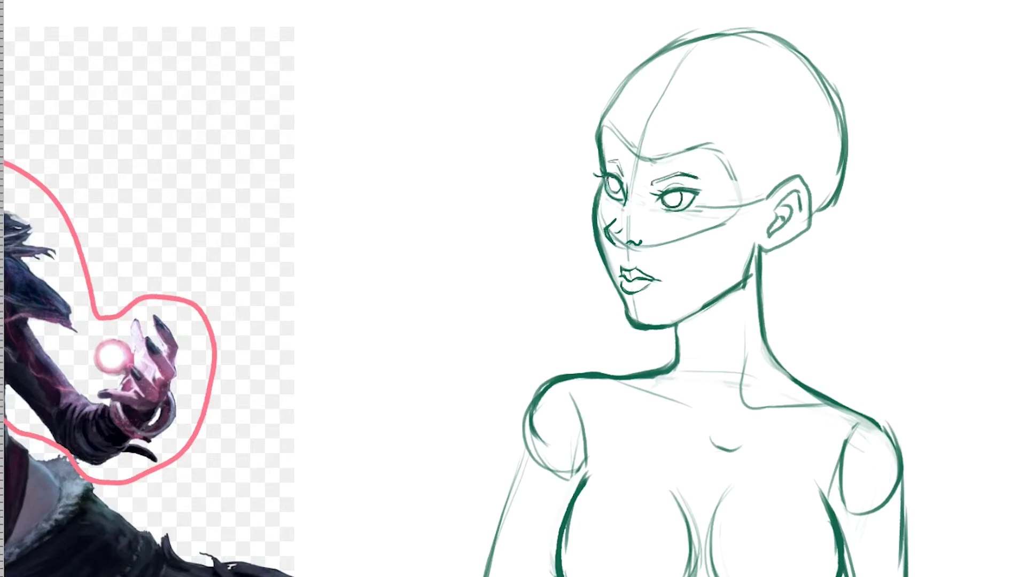
- Erase the construction lines crossing the nose, cheek, eyes and chin
left_click_drag(615, 236, 634, 248)
mouse_move(631, 247)
left_mouse_down()
mouse_move(630, 261)
mouse_move(629, 216)
left_mouse_up()
left_click_drag(635, 166, 630, 204)
left_click_drag(738, 207, 690, 207)
left_click_drag(641, 247, 737, 213)
left_click_drag(636, 320, 633, 302)
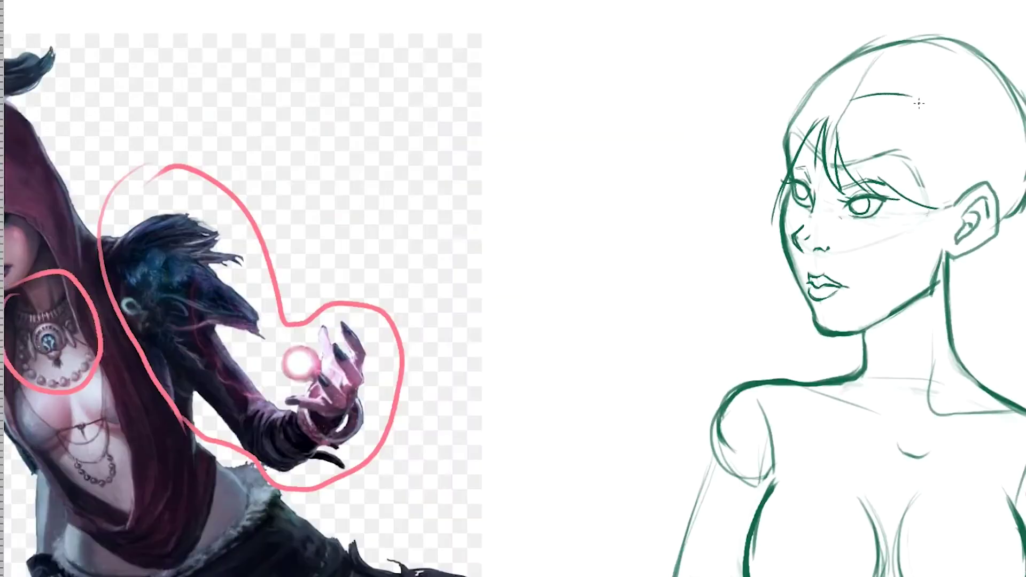
- Sketch the hairstyle with swept side bangs, strands framing the face, and hair pulled back around the ear
left_click_drag(914, 98, 966, 213)
left_click_drag(809, 95, 753, 172)
left_click_drag(820, 84, 772, 246)
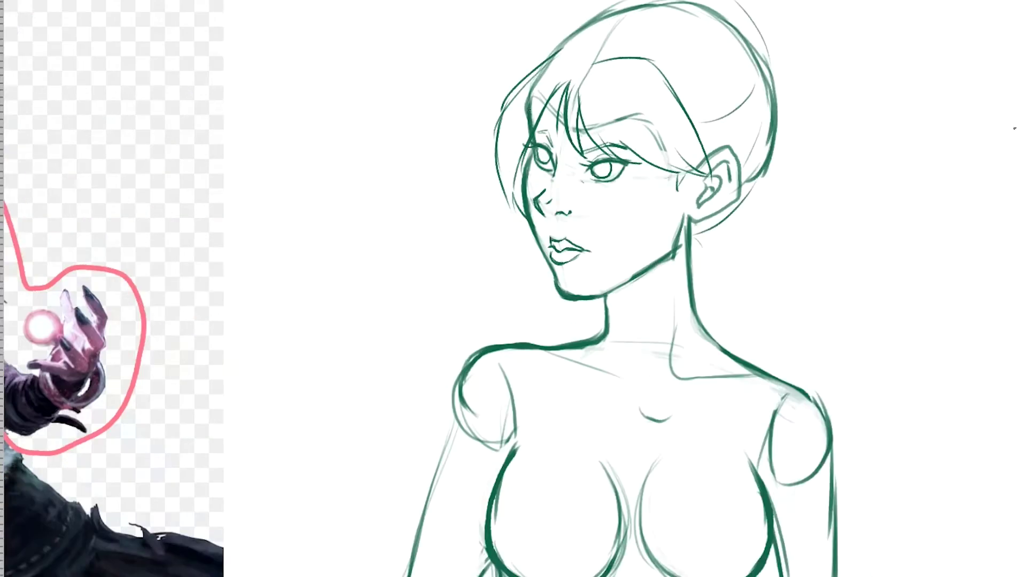
left_click_drag(727, 74, 747, 123)
left_click_drag(665, 82, 713, 96)
left_click_drag(788, 130, 759, 160)
left_click_drag(729, 59, 764, 130)
left_click_drag(774, 170, 777, 225)
- Clean up the brow guide lines and refine the details around the eyes and ear
left_click_drag(561, 147, 516, 148)
mouse_move(518, 142)
left_mouse_down()
mouse_move(545, 165)
mouse_move(626, 106)
left_mouse_up()
left_click_drag(617, 109, 723, 127)
scroll(630, 160, "down", 1)
left_click_drag(665, 203, 622, 174)
left_click_drag(563, 140, 532, 176)
left_click_drag(679, 227, 692, 251)
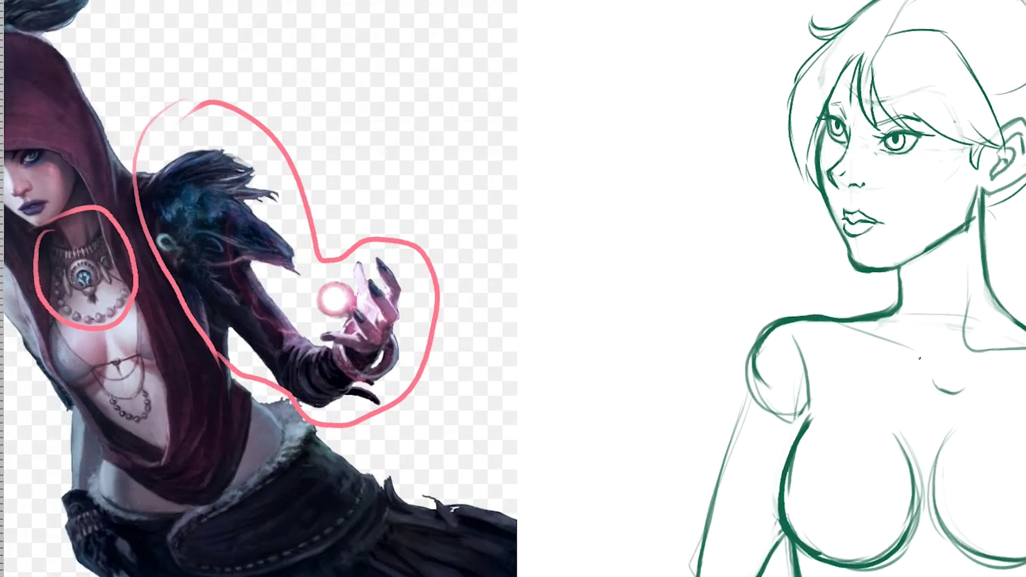
- Draw the choker's neckline and a round engraved medallion with fang-shaped side pendants on the upper chest
left_click_drag(895, 316, 1007, 303)
mouse_move(938, 394)
left_mouse_down()
mouse_move(934, 344)
mouse_move(962, 373)
mouse_move(941, 366)
mouse_move(951, 387)
left_mouse_up()
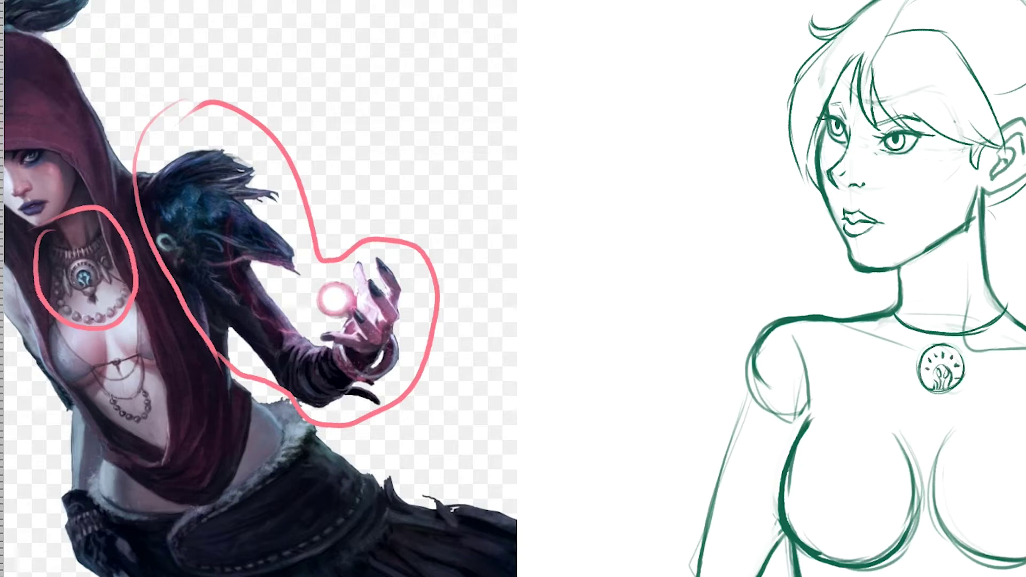
left_click_drag(917, 357, 912, 393)
left_click_drag(966, 354, 976, 395)
left_click_drag(899, 354, 913, 357)
left_click_drag(971, 352, 982, 354)
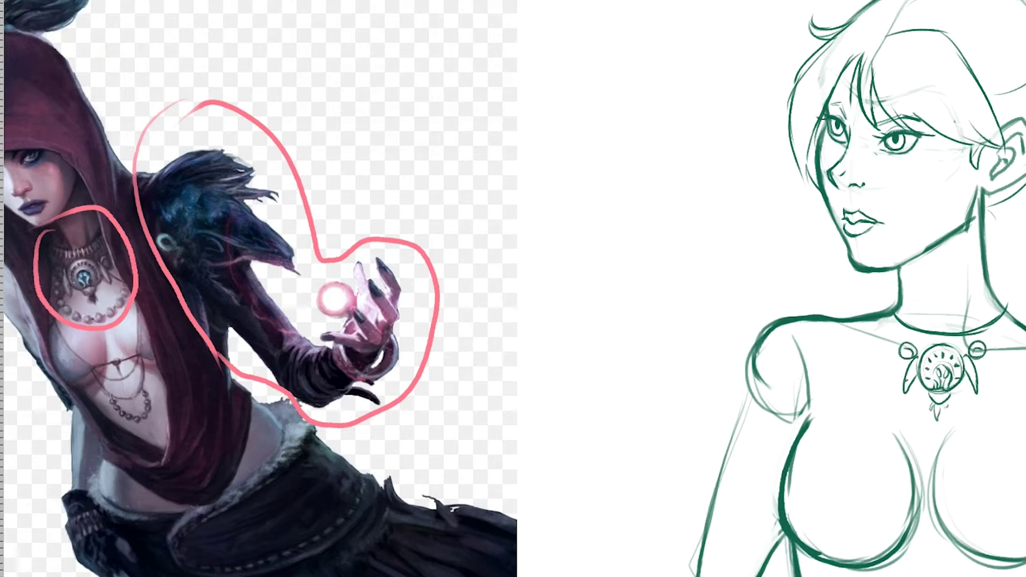
- Complete the necklace with a ribbed collar band and a hanging string of beads around the medallion
left_click_drag(888, 321, 921, 349)
left_click_drag(958, 348, 1015, 318)
left_click_drag(994, 322, 997, 331)
left_click_drag(898, 325, 895, 335)
left_click_drag(909, 331, 905, 340)
left_click_drag(915, 333, 911, 342)
mouse_move(928, 335)
left_mouse_down()
mouse_move(904, 407)
mouse_move(963, 418)
mouse_move(985, 364)
left_mouse_up()
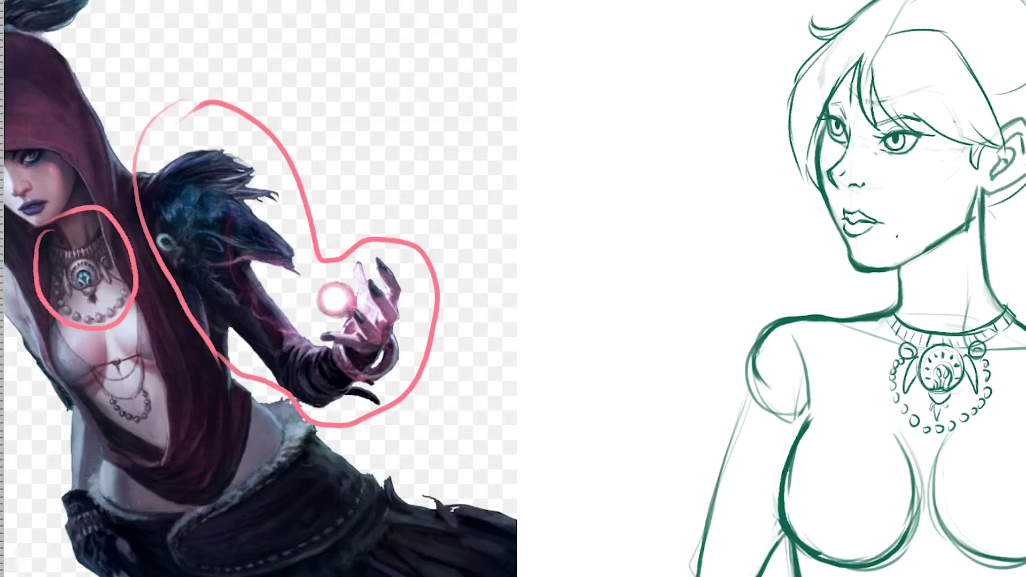
- Sketch the feathered shoulder piece and sleeve on the hanging arm, with a cuff at its wrist
key("ctrl+minus")
mouse_move(808, 209)
left_mouse_down()
mouse_move(846, 200)
mouse_move(854, 276)
mouse_move(796, 278)
mouse_move(818, 251)
mouse_move(825, 314)
left_mouse_up()
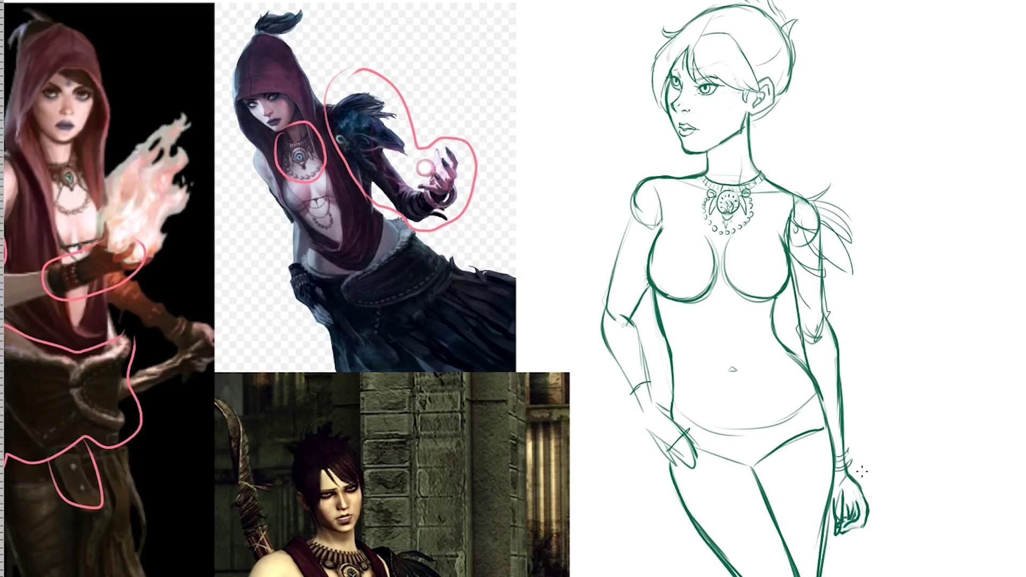
scroll(861, 471, "down", 5)
left_click_drag(834, 274, 850, 285)
- Draw the wristband and glove cuff on the arm resting on the hip
scroll(832, 429, "up", 5)
mouse_move(648, 407)
left_mouse_down()
mouse_move(639, 422)
mouse_move(663, 419)
left_mouse_up()
left_click_drag(638, 423, 663, 422)
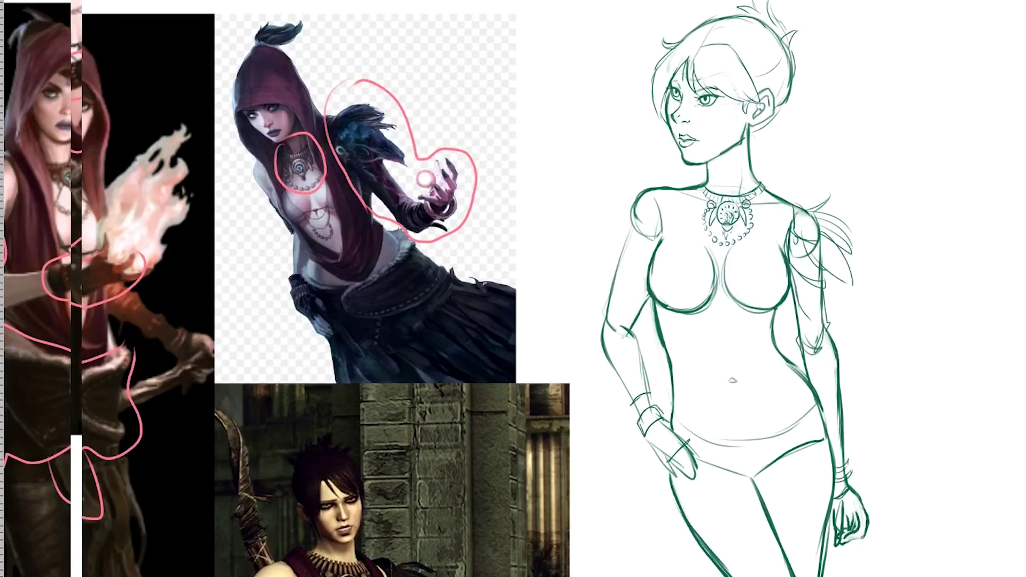
- Sketch the skirt's curved waistband across the hips with a small front overlap notch
scroll(651, 394, "down", 5)
left_click_drag(739, 185, 741, 205)
left_click_drag(740, 183, 818, 152)
left_click_drag(816, 137, 826, 176)
left_click_drag(674, 165, 736, 187)
left_click_drag(673, 155, 669, 172)
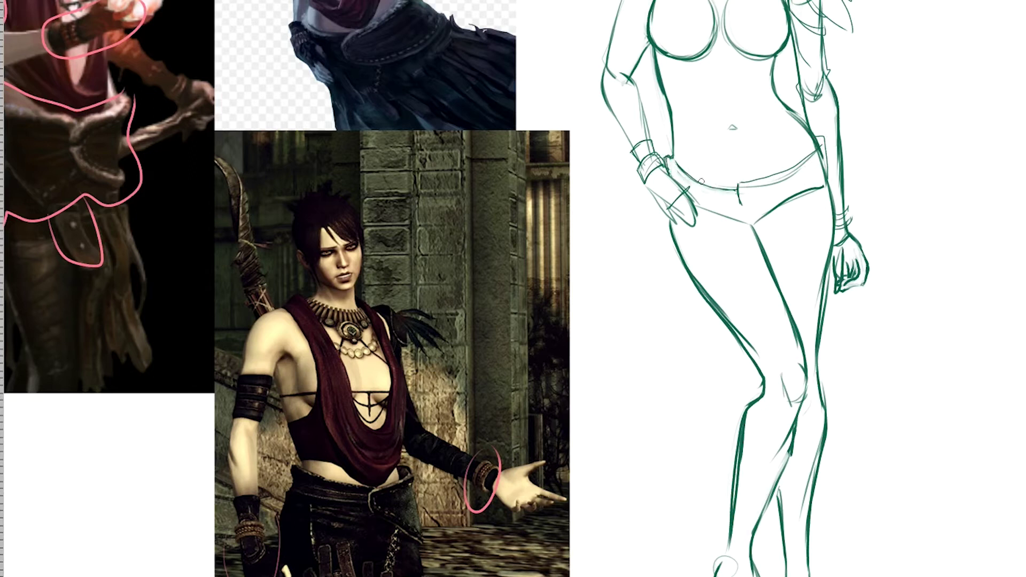
- Draw the skirt's overlapping side flap down to the outer hip and erase the underwear line beneath it
left_click_drag(749, 219, 800, 248)
key("ctrl+z")
left_click_drag(748, 213, 828, 256)
mouse_move(826, 151)
left_mouse_down()
mouse_move(836, 255)
mouse_move(835, 238)
left_mouse_up()
key("e")
mouse_move(769, 211)
left_mouse_down()
mouse_move(824, 187)
mouse_move(752, 185)
left_mouse_up()
left_click_drag(788, 199, 827, 183)
- Sketch the skirt's rounded front panel over the thigh and erase the body lines it covers
key("b")
left_click_drag(761, 219, 766, 291)
left_click_drag(701, 218, 762, 274)
scroll(879, 30, "down", 3)
scroll(769, 165, "up", 1)
key("e")
mouse_move(775, 210)
left_mouse_down()
mouse_move(769, 166)
mouse_move(765, 177)
left_mouse_up()
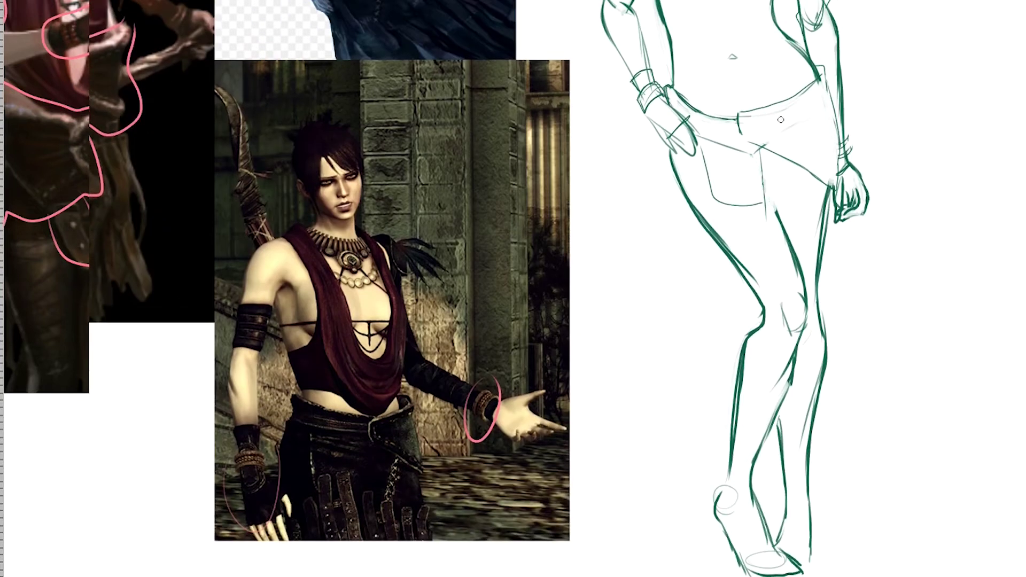
left_click_drag(825, 234, 837, 173)
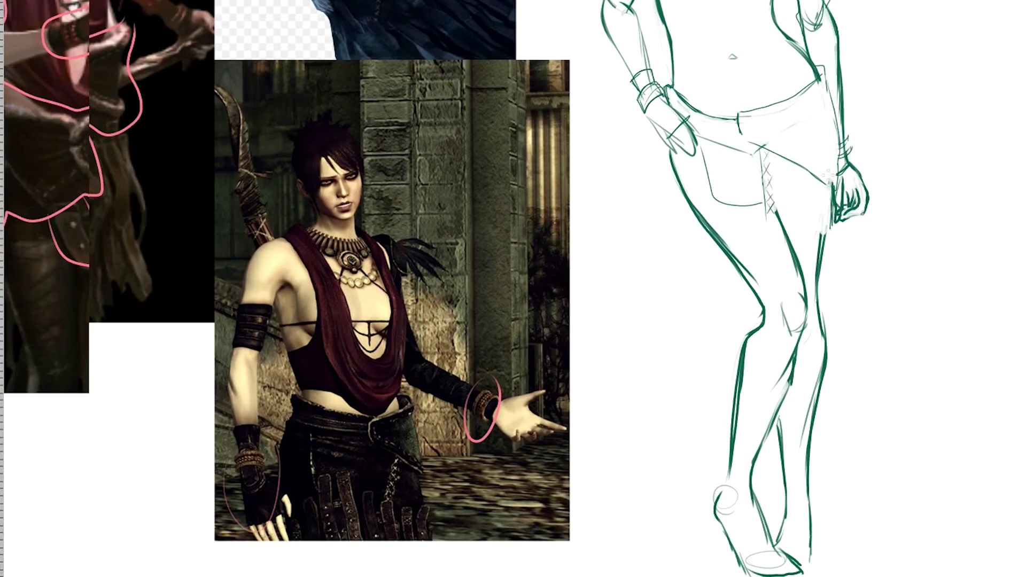
- Sketch long ragged fabric strips hanging from the skirt's side flap down the outer thigh and trim the overlapping body line
key("b")
mouse_move(795, 202)
left_mouse_down()
mouse_move(791, 245)
mouse_move(852, 295)
left_mouse_up()
left_click_drag(832, 225, 850, 272)
left_click_drag(828, 254, 832, 319)
left_click_drag(805, 232, 824, 316)
key("e")
left_click_drag(817, 296, 826, 244)
key("b")
left_click_drag(845, 284, 837, 298)
- Add long inner fold lines to the outer-thigh strips and short marks along the side flap's edge
left_click_drag(821, 190, 823, 290)
left_click_drag(811, 188, 813, 278)
left_click_drag(816, 171, 811, 179)
left_click_drag(827, 181, 824, 189)
left_click_drag(808, 155, 828, 173)
key("ctrl+z")
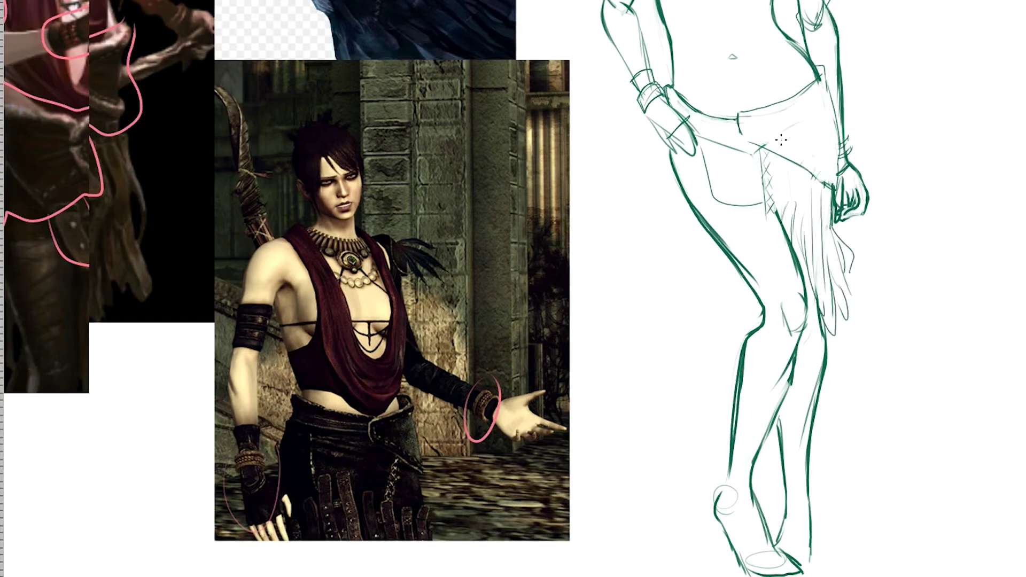
- Sketch long feathery strips hanging behind the thigh on the hand-on-hip side and touch up the waistband and outer strips
left_click_drag(700, 124, 741, 130)
scroll(695, 214, "right", 2)
left_click_drag(564, 146, 555, 217)
mouse_move(566, 166)
left_mouse_down()
mouse_move(559, 214)
mouse_move(580, 294)
left_mouse_up()
left_click_drag(558, 214, 582, 330)
left_click_drag(603, 232, 624, 280)
left_click_drag(610, 343, 628, 369)
left_click_drag(716, 281, 708, 319)
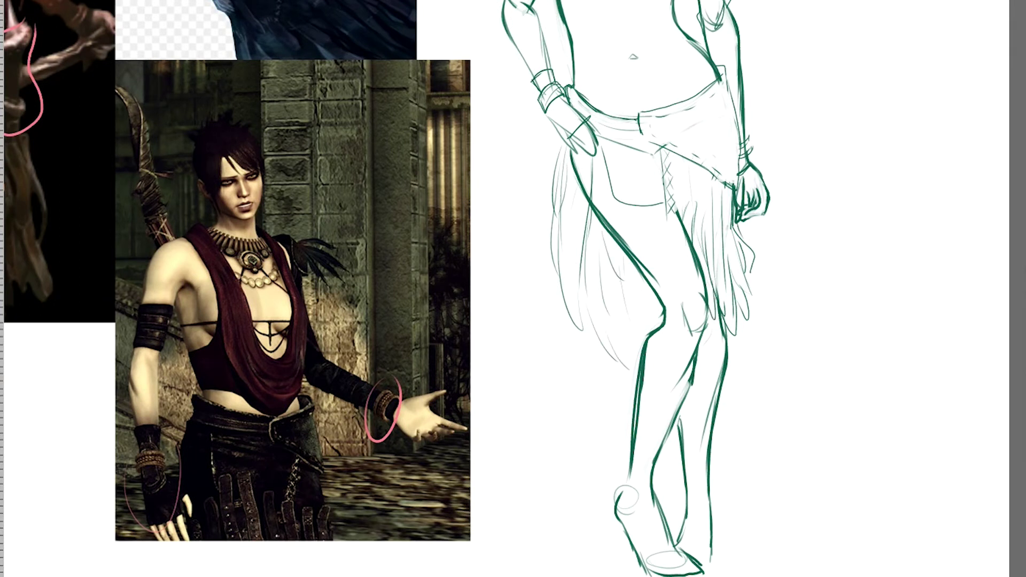
- Sketch curved wrapping lines across the front thigh down to the knee
scroll(765, 395, "up", 5)
left_click_drag(738, 440, 998, 270)
mouse_move(858, 311)
left_mouse_down()
mouse_move(887, 320)
mouse_move(879, 324)
left_mouse_up()
left_click_drag(886, 336, 938, 362)
mouse_move(907, 384)
left_mouse_down()
mouse_move(945, 380)
mouse_move(956, 413)
left_mouse_up()
mouse_move(926, 434)
left_mouse_down()
mouse_move(955, 445)
mouse_move(948, 452)
left_mouse_up()
mouse_move(938, 422)
left_mouse_down()
mouse_move(938, 252)
mouse_move(937, 268)
left_mouse_up()
left_click_drag(799, 52, 810, 43)
left_click_drag(813, 67, 834, 84)
mouse_move(817, 68)
left_mouse_down()
mouse_move(828, 79)
mouse_move(500, 434)
left_mouse_up()
- Sketch the top's draped neckline in red, with curved lines crossing below the necklace
left_click_drag(526, 182, 521, 281)
left_click_drag(515, 235, 574, 312)
left_click_drag(598, 248, 551, 299)
left_click_drag(593, 168, 601, 243)
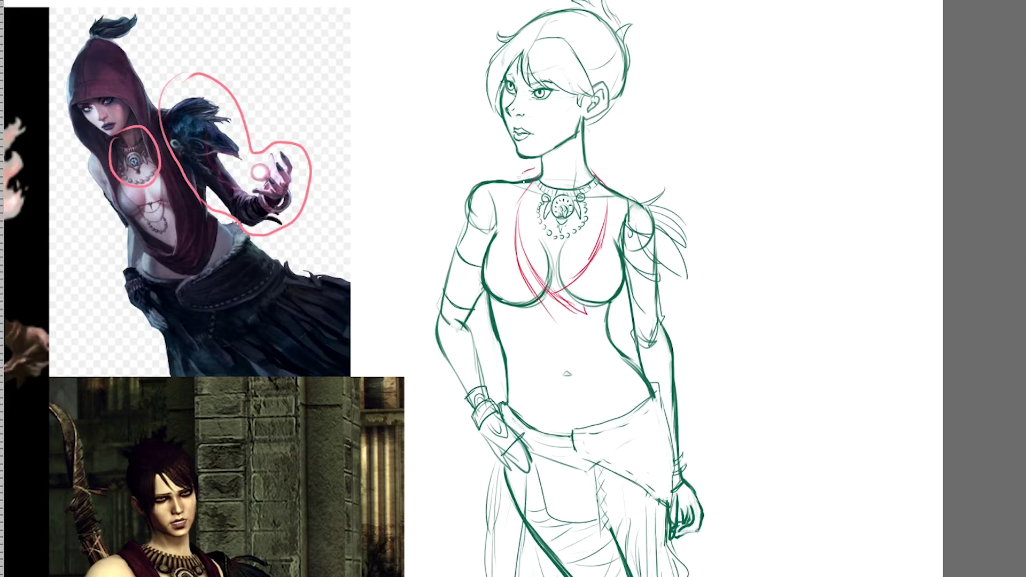
- Outline the red top's shoulders and chest sides, and add draped cowl folds beneath the bust
left_click_drag(497, 208, 497, 325)
left_click_drag(495, 186, 517, 264)
mouse_move(494, 176)
left_mouse_down()
mouse_move(475, 208)
mouse_move(539, 169)
left_mouse_up()
left_click_drag(597, 170, 641, 202)
mouse_move(640, 206)
left_mouse_down()
mouse_move(626, 240)
mouse_move(560, 299)
left_mouse_up()
left_click_drag(629, 264, 583, 310)
left_click_drag(498, 235, 582, 306)
left_click_drag(534, 322, 593, 303)
mouse_move(524, 288)
left_mouse_down()
mouse_move(598, 312)
mouse_move(611, 342)
left_mouse_up()
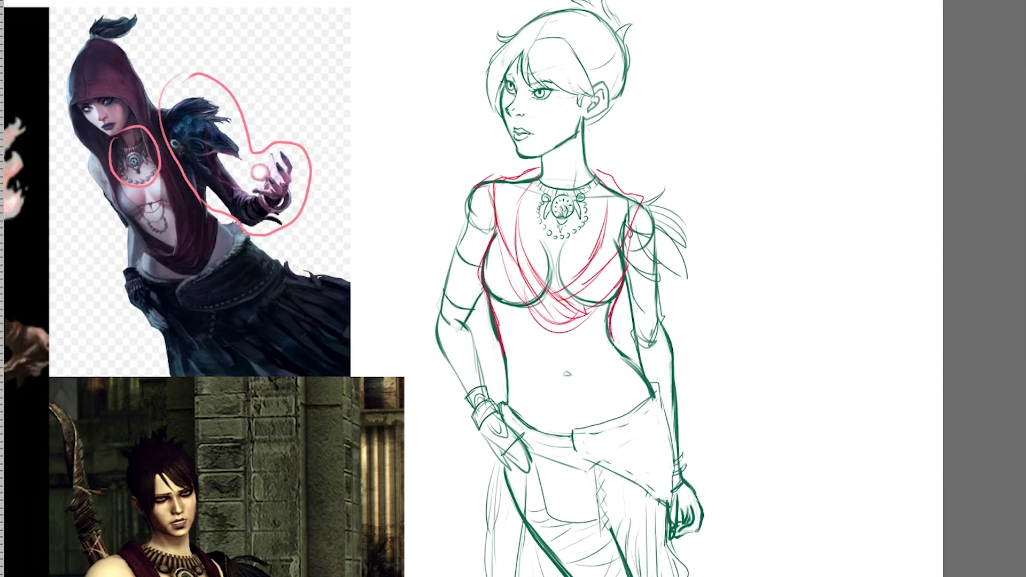
left_click_drag(554, 374, 614, 352)
left_click_drag(516, 362, 619, 346)
key("ctrl+z")
key("ctrl+z")
- Extend the top's red side outlines down the torso to the skirt's waistband
left_click_drag(502, 353, 507, 398)
left_click_drag(614, 339, 648, 388)
key("ctrl+z")
left_click_drag(591, 343, 561, 404)
left_click_drag(555, 354, 566, 371)
key("ctrl+z")
- Paint the chest opening inside the draped neckline solid black around the necklace
left_click_drag(541, 195, 519, 229)
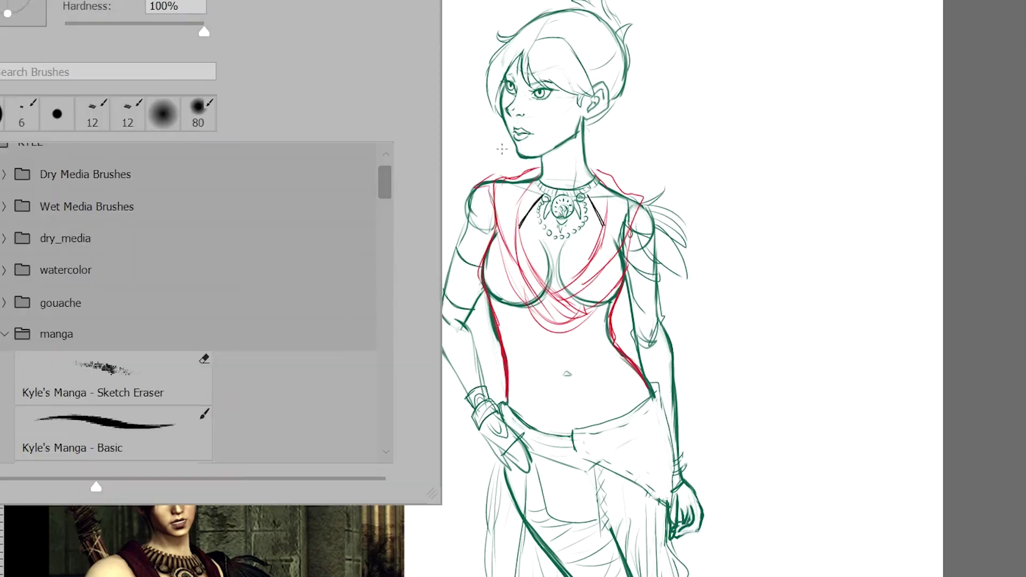
left_click_drag(580, 244, 579, 271)
mouse_move(592, 235)
left_mouse_down()
mouse_move(572, 256)
mouse_move(567, 283)
mouse_move(529, 235)
mouse_move(555, 267)
left_mouse_up()
mouse_move(524, 227)
left_mouse_down()
mouse_move(588, 213)
mouse_move(567, 242)
left_mouse_up()
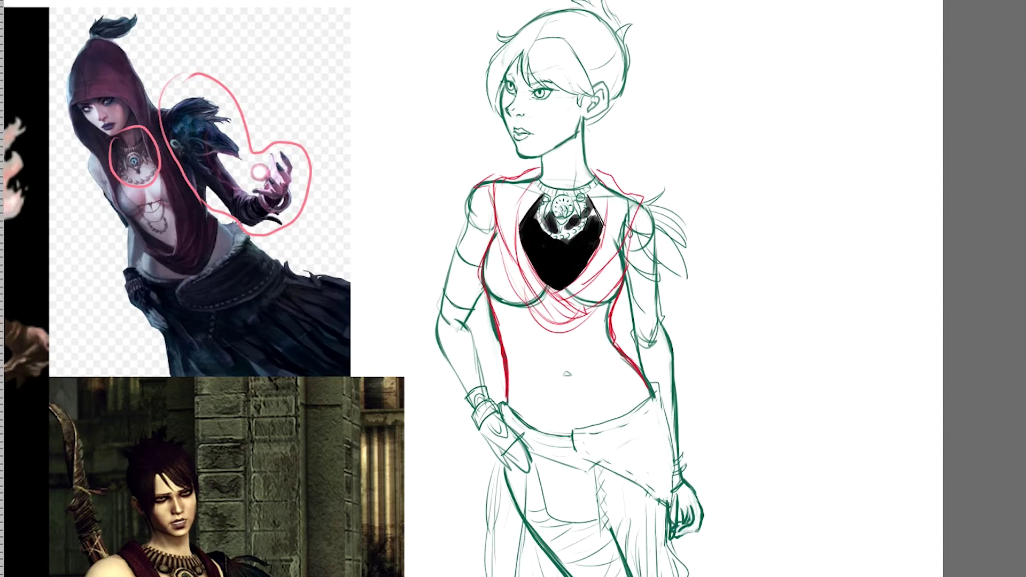
- Fill the top with flat red from shoulders to waistband and shade darker draped folds around the neckline
mouse_move(608, 186)
left_mouse_down()
mouse_move(567, 293)
mouse_move(626, 210)
mouse_move(562, 293)
mouse_move(612, 219)
left_mouse_up()
mouse_move(535, 179)
left_mouse_down()
mouse_move(558, 299)
mouse_move(502, 219)
mouse_move(510, 396)
mouse_move(523, 265)
mouse_move(556, 310)
mouse_move(620, 246)
mouse_move(599, 342)
left_mouse_up()
mouse_move(521, 406)
left_mouse_down()
mouse_move(631, 392)
mouse_move(604, 342)
mouse_move(537, 414)
left_mouse_up()
scroll(636, 201, "down", 5)
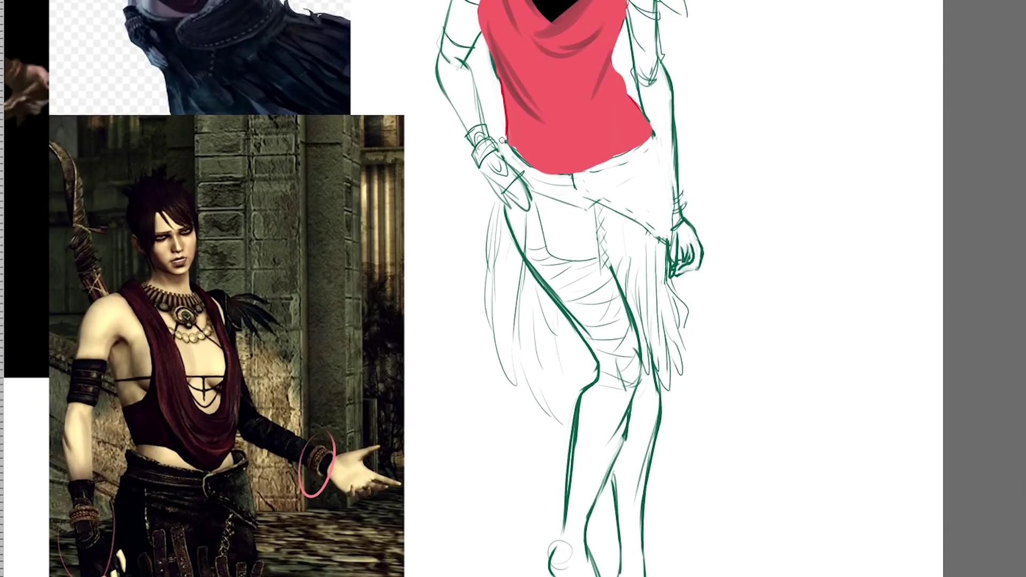
- Block in the skirt's waistband along its curve across the hips
scroll(636, 201, "up", 2)
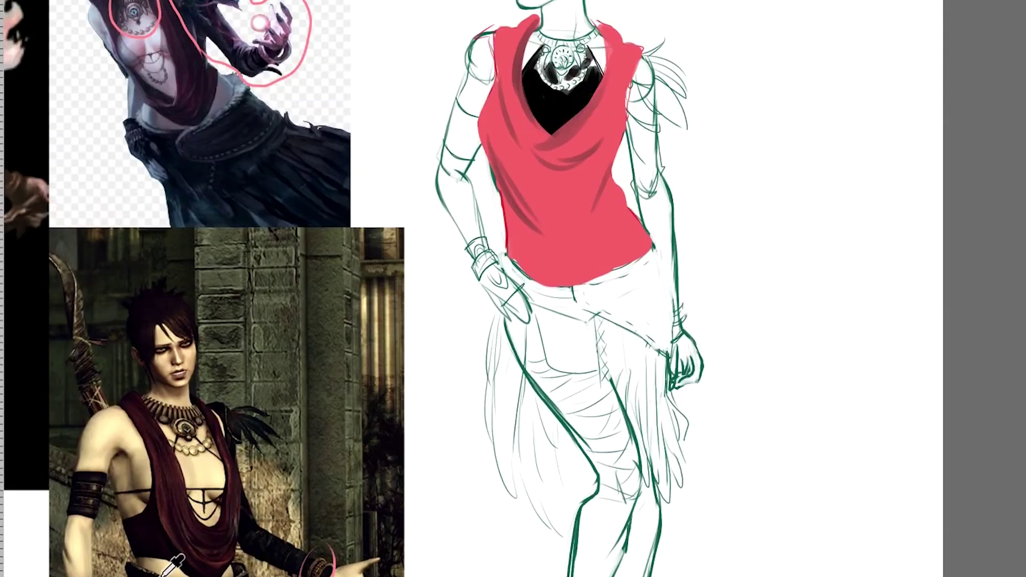
left_click_drag(577, 259, 621, 204)
key("ctrl+z")
key("ctrl+z")
left_click_drag(506, 221, 552, 242)
mouse_move(559, 240)
left_mouse_down()
mouse_move(566, 295)
mouse_move(624, 211)
left_mouse_up()
left_click_drag(628, 205, 656, 256)
mouse_move(574, 272)
left_mouse_down()
mouse_move(571, 242)
mouse_move(629, 262)
left_mouse_up()
key("ctrl+z")
mouse_move(572, 296)
left_mouse_down()
mouse_move(566, 257)
mouse_move(634, 230)
mouse_move(570, 248)
mouse_move(653, 242)
left_mouse_up()
- Block in the skirt's overlapping side flap down to its tip at the outer hip
mouse_move(570, 259)
left_mouse_down()
mouse_move(600, 247)
mouse_move(590, 297)
mouse_move(657, 347)
left_mouse_up()
mouse_move(657, 347)
left_mouse_down()
mouse_move(572, 293)
mouse_move(661, 357)
left_mouse_up()
mouse_move(655, 243)
left_mouse_down()
mouse_move(663, 332)
mouse_move(600, 291)
mouse_move(630, 256)
mouse_move(512, 262)
mouse_move(552, 264)
mouse_move(526, 241)
mouse_move(553, 288)
left_mouse_up()
left_click_drag(560, 239, 562, 294)
left_click_drag(513, 242, 537, 244)
- Paint the skirt's front panel and the strips hanging from the side flap over the outer thigh
mouse_move(542, 244)
left_mouse_down()
mouse_move(542, 282)
mouse_move(592, 369)
left_mouse_up()
left_click_drag(591, 321, 592, 364)
left_click_drag(550, 298, 555, 357)
mouse_move(561, 302)
left_mouse_down()
mouse_move(550, 352)
mouse_move(586, 341)
mouse_move(618, 376)
mouse_move(648, 476)
left_mouse_up()
mouse_move(662, 349)
left_mouse_down()
mouse_move(689, 449)
mouse_move(670, 494)
mouse_move(658, 461)
left_mouse_up()
left_click_drag(617, 326, 648, 454)
mouse_move(597, 304)
left_mouse_down()
mouse_move(643, 337)
mouse_move(620, 343)
left_mouse_up()
left_click_drag(626, 309, 655, 336)
left_click_drag(575, 264, 576, 296)
mouse_move(634, 203)
left_mouse_down()
mouse_move(491, 220)
mouse_move(505, 281)
left_mouse_up()
mouse_move(561, 238)
left_mouse_down()
mouse_move(564, 302)
mouse_move(579, 300)
left_mouse_up()
left_click_drag(609, 323, 627, 394)
- Paint the long strips hanging behind the thigh on the hand-on-hip side
left_click_drag(528, 321, 513, 438)
left_click_drag(520, 360, 538, 478)
mouse_move(531, 380)
left_mouse_down()
mouse_move(586, 475)
mouse_move(536, 434)
left_mouse_up()
mouse_move(498, 319)
left_mouse_down()
mouse_move(492, 407)
mouse_move(502, 394)
left_mouse_up()
left_click_drag(495, 317, 484, 427)
left_click_drag(505, 358, 532, 512)
left_click_drag(526, 424, 559, 532)
mouse_move(565, 466)
left_mouse_down()
mouse_move(516, 352)
mouse_move(566, 507)
left_mouse_up()
left_click_drag(534, 291, 526, 347)
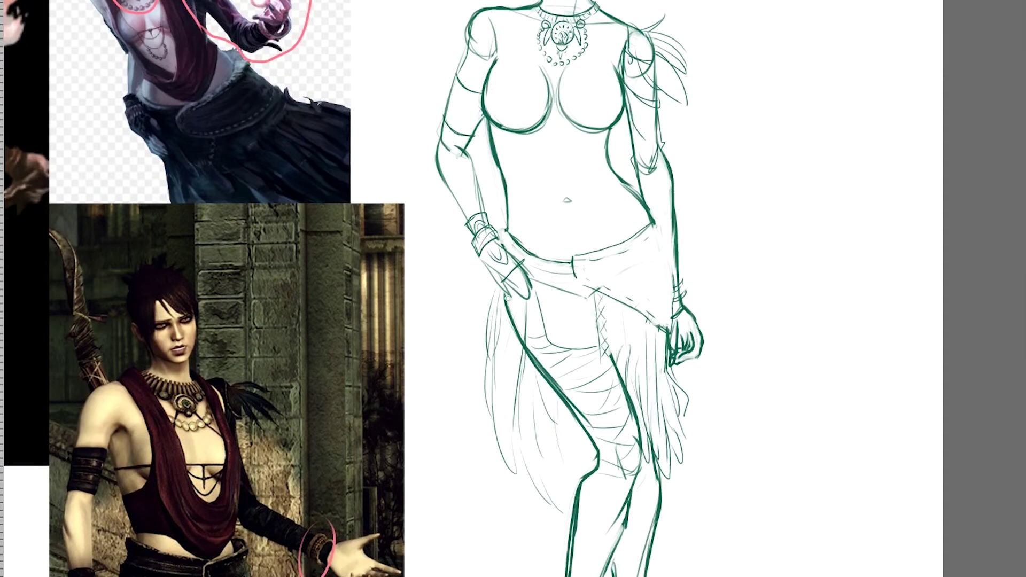
- Erase the sketched skirt, hanging strips and thigh wraps, and redraw the hip, thigh and underwear lines underneath
mouse_move(502, 309)
left_mouse_down()
mouse_move(486, 367)
mouse_move(558, 507)
left_mouse_up()
mouse_move(548, 308)
left_mouse_down()
mouse_move(582, 398)
mouse_move(594, 353)
mouse_move(566, 293)
mouse_move(627, 321)
mouse_move(622, 459)
mouse_move(595, 413)
mouse_move(674, 390)
mouse_move(657, 314)
mouse_move(669, 458)
mouse_move(644, 454)
left_mouse_up()
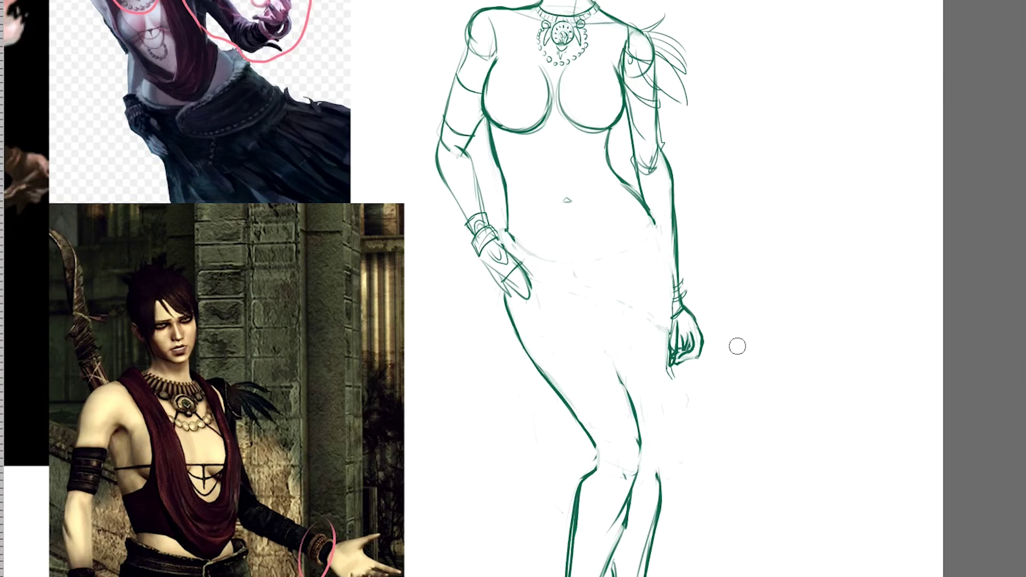
left_click_drag(591, 306, 640, 455)
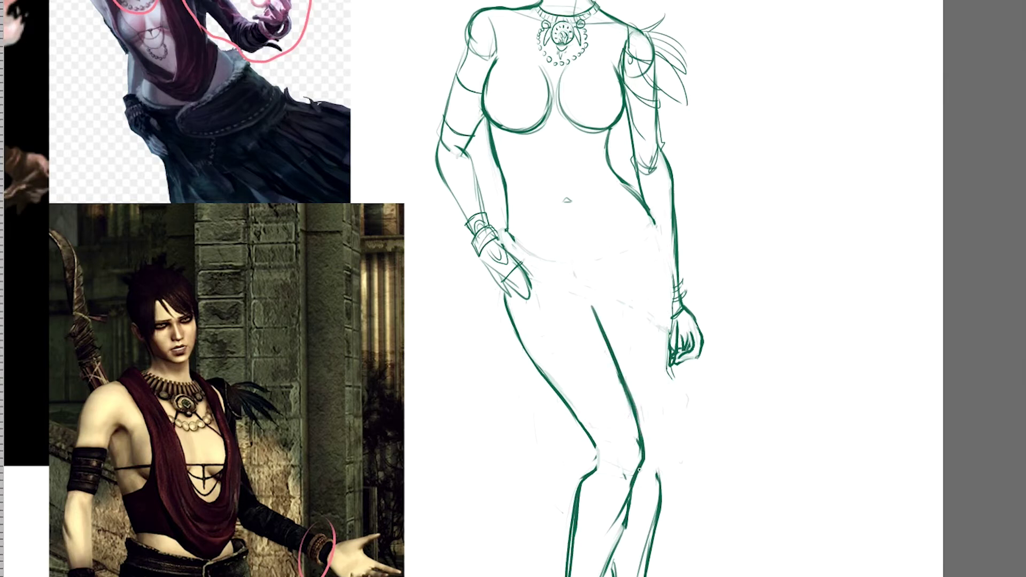
mouse_move(652, 214)
left_mouse_down()
mouse_move(668, 391)
mouse_move(655, 476)
left_mouse_up()
mouse_move(515, 238)
left_mouse_down()
mouse_move(648, 229)
mouse_move(603, 302)
left_mouse_up()
left_click_drag(532, 278, 592, 308)
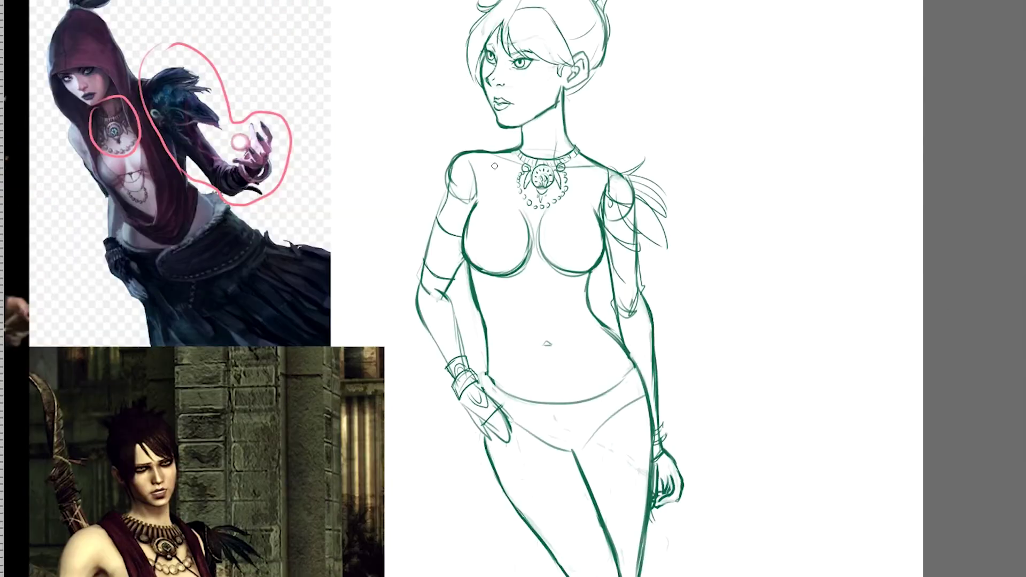
- Outline a burgundy dress down both sides of the torso, around the hand on the hip, to an uneven hem across the thighs
left_click_drag(468, 260, 489, 379)
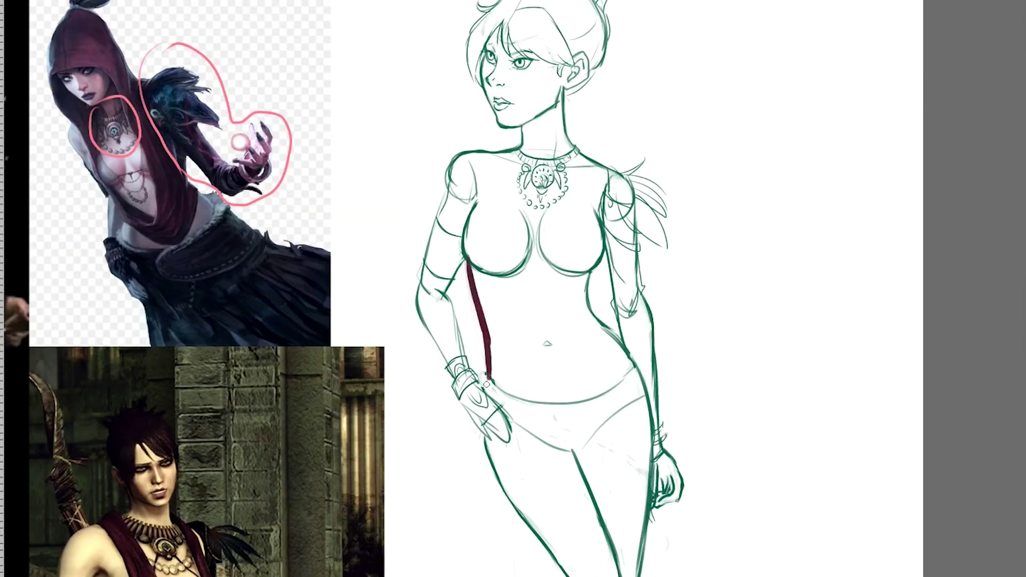
mouse_move(591, 267)
left_mouse_down()
mouse_move(633, 363)
mouse_move(624, 369)
mouse_move(649, 400)
left_mouse_up()
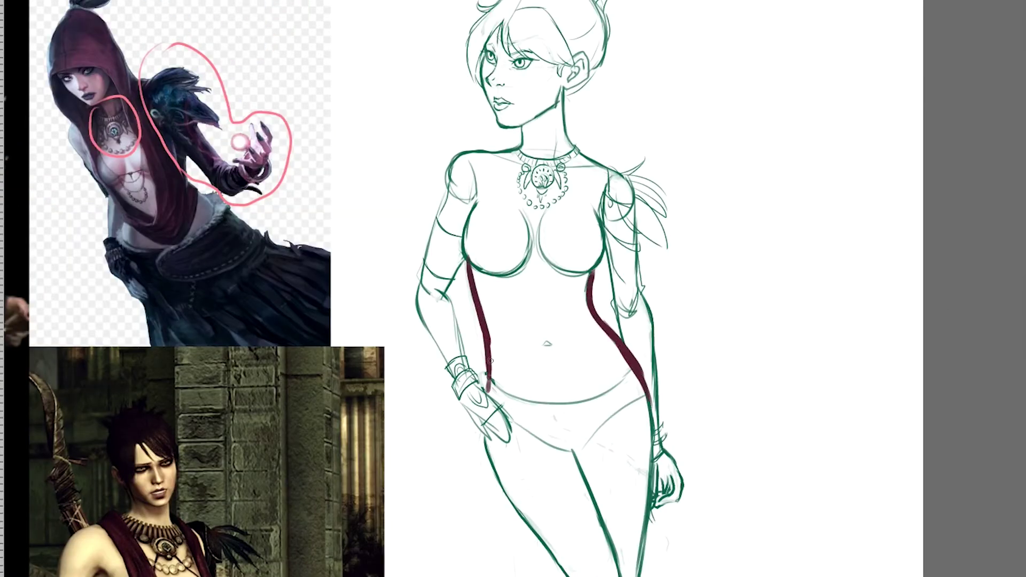
mouse_move(478, 430)
left_mouse_down()
mouse_move(483, 504)
mouse_move(577, 470)
left_mouse_up()
key("ctrl+z")
left_click_drag(587, 468, 640, 438)
left_click_drag(647, 395, 668, 474)
mouse_move(662, 460)
left_mouse_down()
mouse_move(611, 442)
mouse_move(634, 448)
mouse_move(532, 492)
left_mouse_up()
left_click_drag(478, 534, 534, 538)
left_click_drag(478, 475, 480, 533)
mouse_move(481, 433)
left_mouse_down()
mouse_move(494, 443)
mouse_move(515, 413)
left_mouse_up()
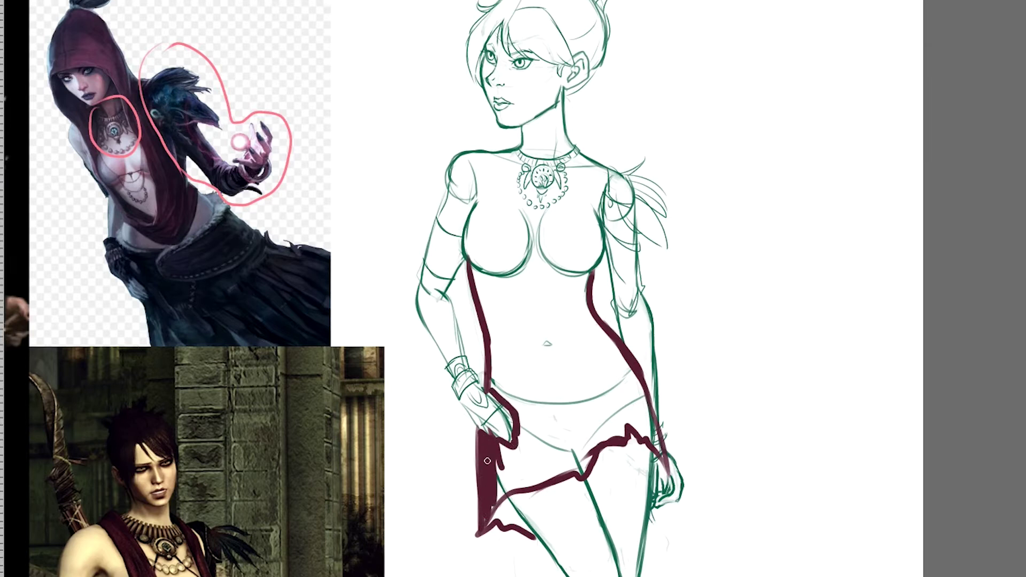
- Fill the dress's skirt and torso with burgundy up to the bust and add a strap to one shoulder
mouse_move(490, 474)
left_mouse_down()
mouse_move(502, 470)
mouse_move(515, 488)
left_mouse_up()
left_click_drag(585, 462, 558, 468)
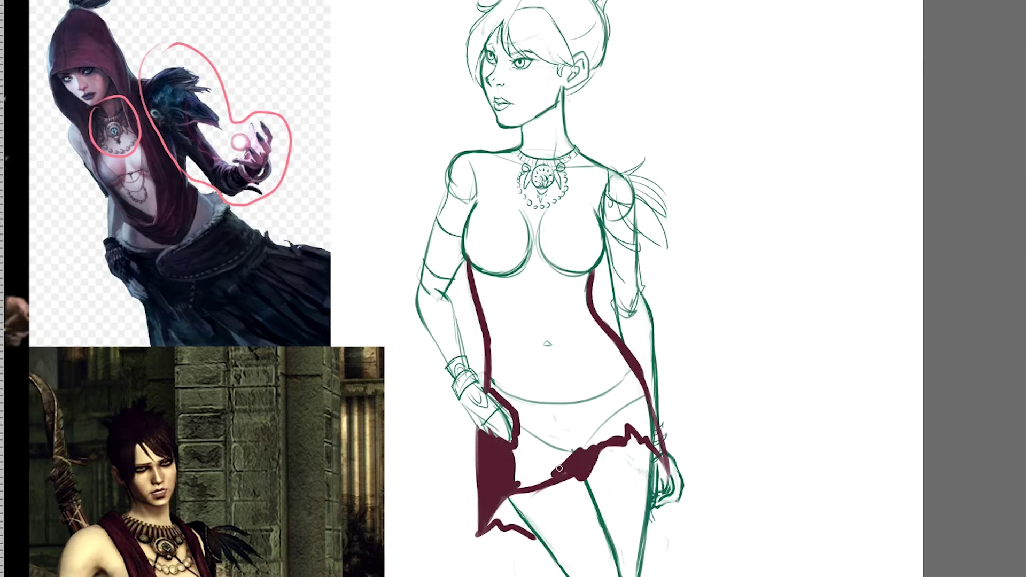
mouse_move(660, 434)
left_mouse_down()
mouse_move(580, 450)
mouse_move(583, 459)
mouse_move(526, 421)
mouse_move(627, 422)
left_mouse_up()
mouse_move(586, 313)
left_mouse_down()
mouse_move(487, 283)
mouse_move(550, 272)
mouse_move(588, 308)
mouse_move(486, 272)
mouse_move(543, 284)
mouse_move(495, 387)
mouse_move(501, 332)
mouse_move(549, 424)
mouse_move(627, 401)
mouse_move(599, 424)
left_mouse_up()
mouse_move(497, 160)
left_mouse_down()
mouse_move(473, 217)
mouse_move(484, 266)
mouse_move(470, 240)
mouse_move(507, 151)
mouse_move(470, 275)
left_mouse_up()
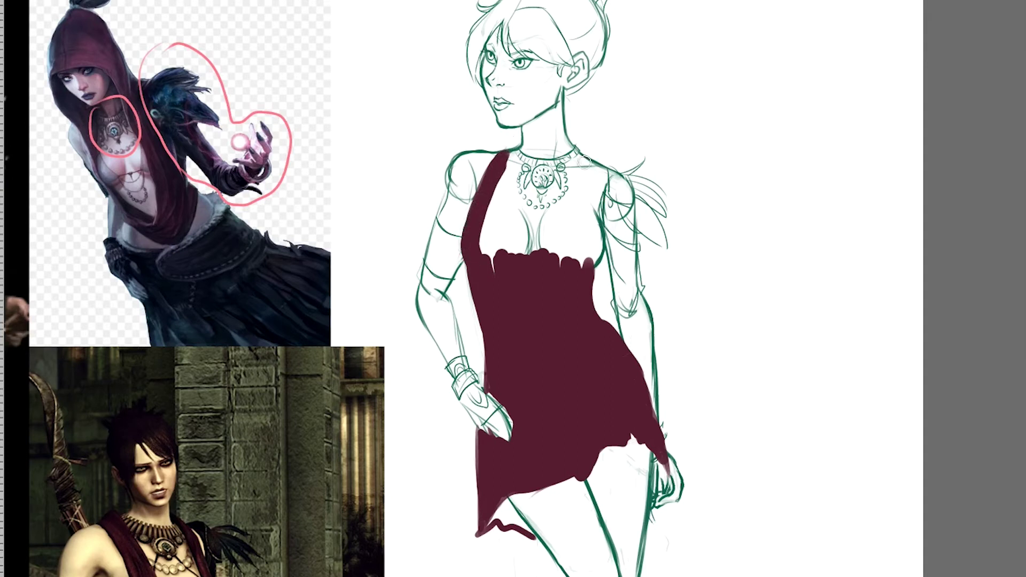
- Fill the bust and second shoulder strap with burgundy up to a V-shaped neckline, adding rolled collar bunches at the shoulders
mouse_move(585, 161)
left_mouse_down()
mouse_move(596, 234)
mouse_move(584, 273)
left_mouse_up()
mouse_move(501, 180)
left_mouse_down()
mouse_move(489, 267)
mouse_move(550, 176)
mouse_move(572, 239)
left_mouse_up()
left_click_drag(514, 159, 525, 185)
left_click_drag(560, 177, 543, 188)
mouse_move(581, 144)
left_mouse_down()
mouse_move(599, 156)
mouse_move(592, 170)
left_mouse_up()
left_click_drag(513, 144, 494, 155)
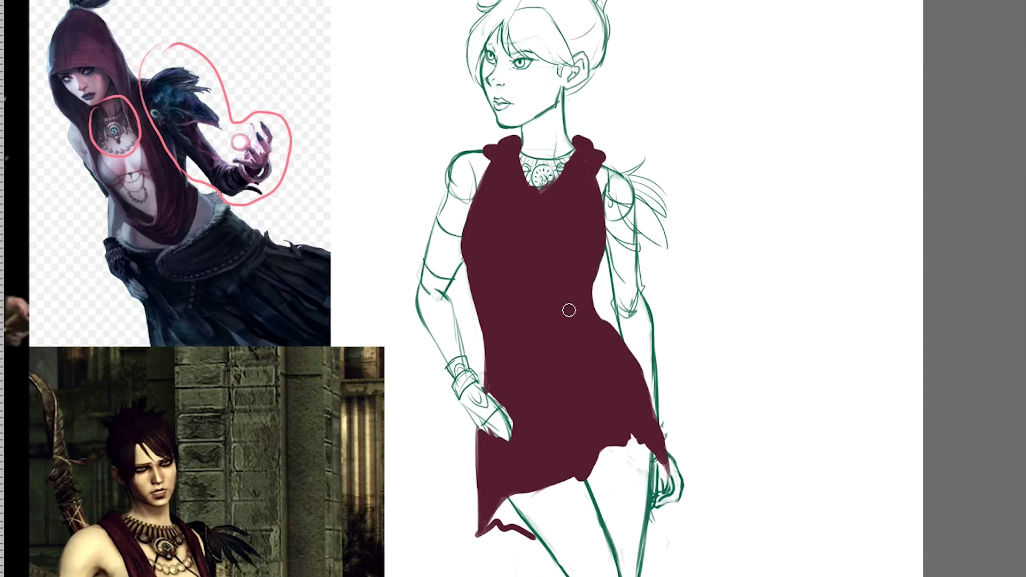
- Paint long black strips fanning out below the dress's hem on the hand-on-hip side
left_click_drag(501, 508, 487, 575)
scroll(936, 300, "down", 4)
mouse_move(500, 381)
left_mouse_down()
mouse_move(473, 516)
mouse_move(455, 468)
left_mouse_up()
mouse_move(507, 379)
left_mouse_down()
mouse_move(533, 511)
mouse_move(548, 461)
left_mouse_up()
left_click_drag(523, 395, 573, 478)
left_click_drag(502, 379, 545, 507)
left_click_drag(507, 379, 553, 523)
left_click_drag(633, 316, 638, 354)
mouse_move(639, 319)
left_mouse_down()
mouse_move(658, 414)
mouse_move(682, 454)
left_mouse_up()
left_click_drag(645, 337, 665, 422)
key("ctrl+z")
key("ctrl+z")
key("ctrl+z")
key("ctrl+z")
- Try a wide black belt around the waist with a front overlap and a filled side panel over the hip
left_click_drag(832, 161, 752, 303)
mouse_move(395, 306)
left_mouse_down()
mouse_move(448, 334)
mouse_move(447, 370)
left_mouse_up()
mouse_move(455, 335)
left_mouse_down()
mouse_move(459, 367)
mouse_move(510, 302)
left_mouse_up()
left_click_drag(513, 303, 516, 324)
key("ctrl+z")
mouse_move(469, 371)
left_mouse_down()
mouse_move(517, 360)
mouse_move(557, 381)
left_mouse_up()
left_click_drag(517, 307, 552, 370)
mouse_move(465, 337)
left_mouse_down()
mouse_move(518, 327)
mouse_move(537, 368)
left_mouse_up()
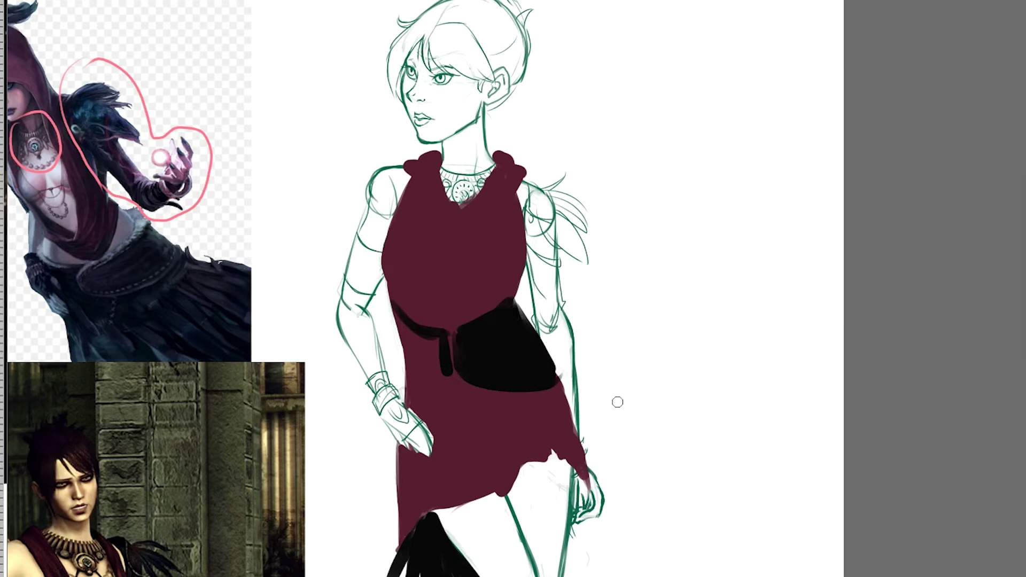
- Undo the black belt strokes
key("ctrl+z")
key("ctrl+z")
key("ctrl+z")
key("ctrl+z")
key("ctrl+z")
key("ctrl+z")
key("ctrl+z")
key("ctrl+z")
key("ctrl+z")
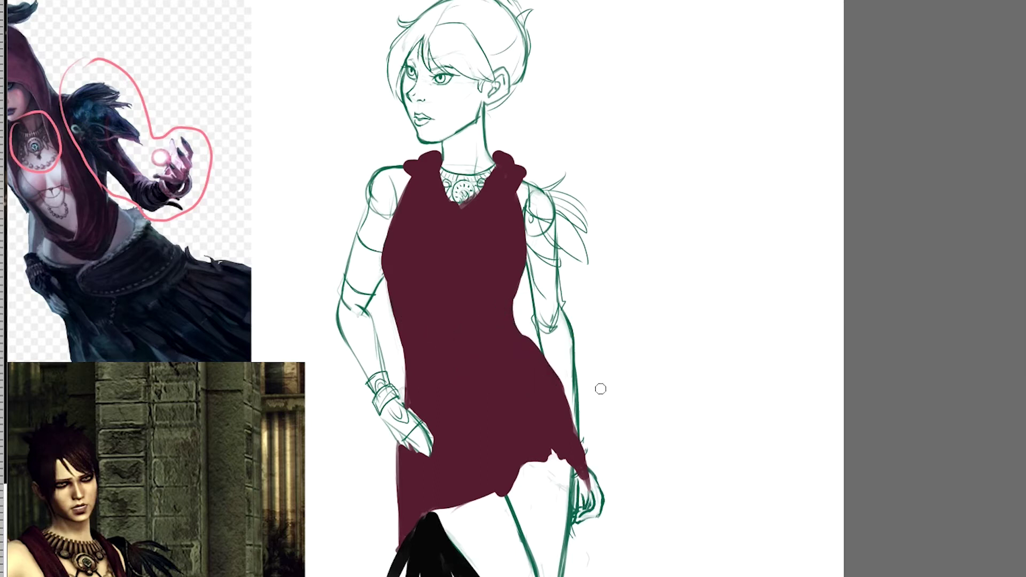
- Draw thin black seams and cross-stitches on the dress and paint black strips below its outer hem beside the lowered hand
left_click_drag(407, 259, 422, 406)
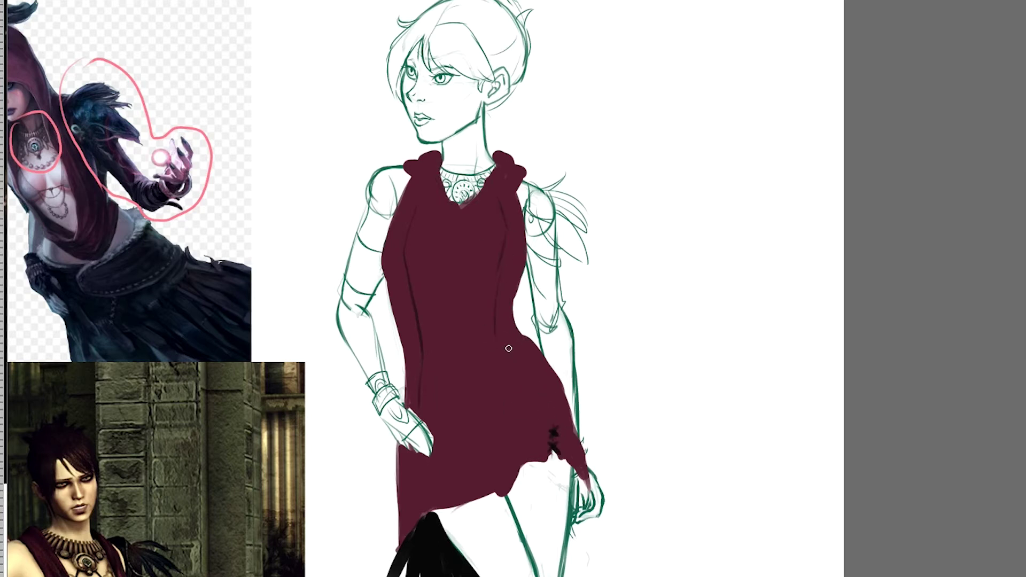
left_click_drag(572, 470, 595, 505)
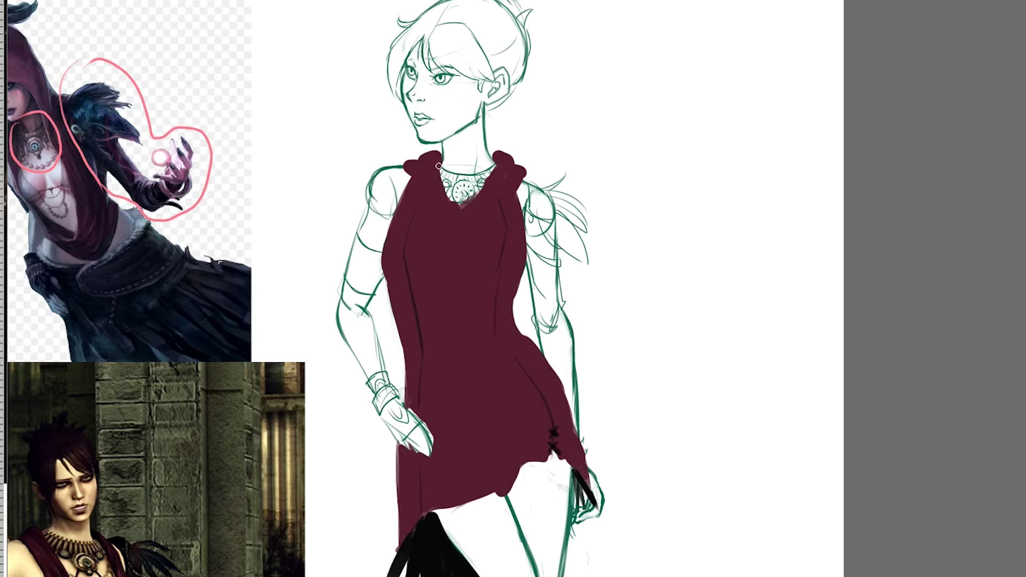
- Open the dress's neckline into a deep V around the necklace, with black trim inside and thin black shoulder straps
mouse_move(458, 200)
left_mouse_down()
mouse_move(465, 206)
mouse_move(457, 189)
mouse_move(485, 171)
mouse_move(445, 179)
mouse_move(446, 246)
mouse_move(473, 254)
mouse_move(488, 181)
mouse_move(465, 230)
mouse_move(445, 166)
left_mouse_up()
left_click_drag(452, 247, 492, 220)
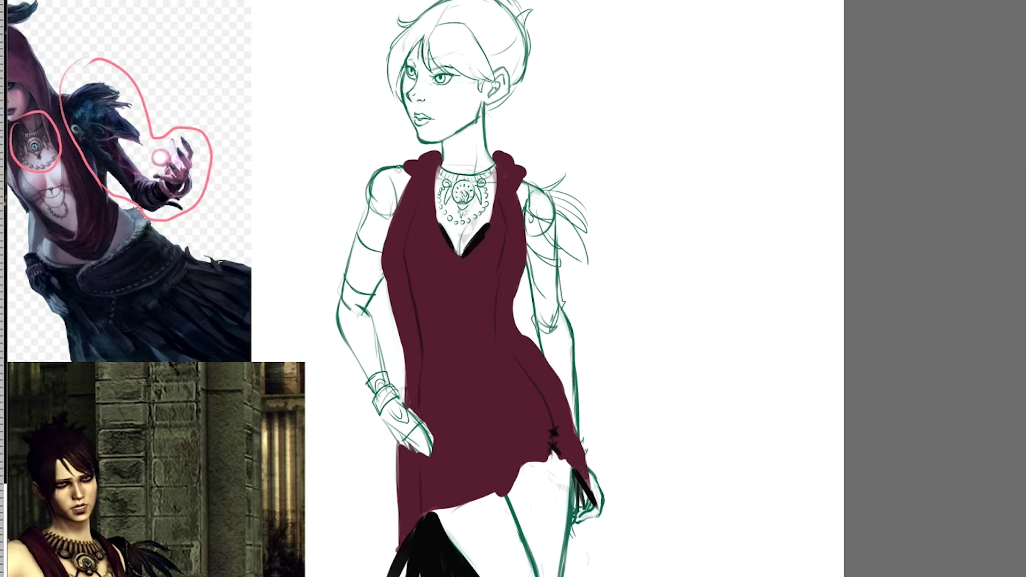
mouse_move(396, 310)
left_mouse_down()
mouse_move(454, 341)
mouse_move(515, 303)
left_mouse_up()
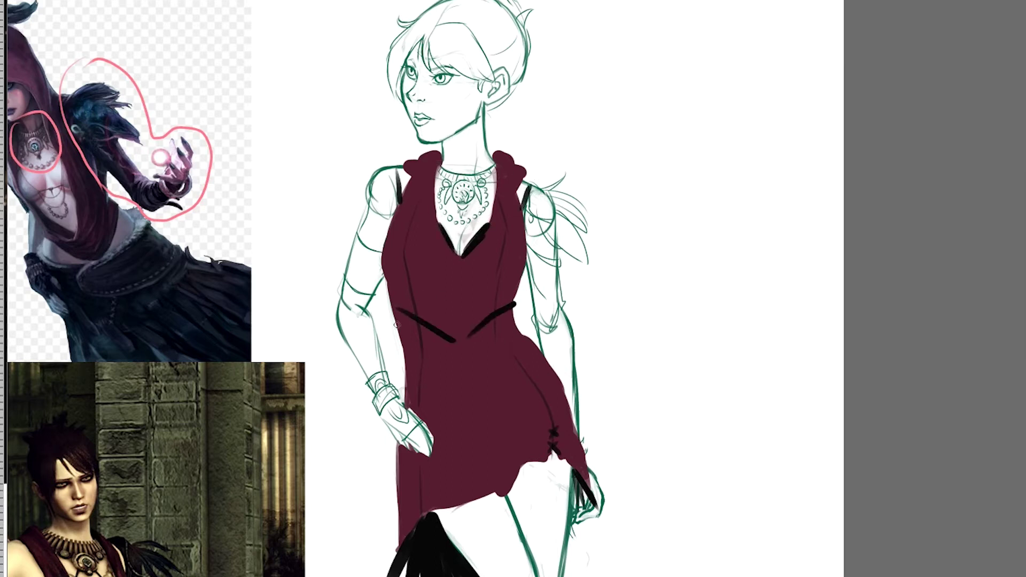
key("ctrl+z")
key("ctrl+z")
- Paint a thick black belt slung around the hips with one end hanging down at the front
scroll(460, 321, "down", 1)
left_click_drag(407, 325, 510, 347)
left_click_drag(534, 301, 516, 343)
left_click_drag(404, 341, 481, 365)
mouse_move(407, 326)
left_mouse_down()
mouse_move(411, 342)
mouse_move(481, 359)
mouse_move(430, 361)
mouse_move(502, 355)
mouse_move(539, 299)
mouse_move(521, 336)
mouse_move(523, 435)
mouse_move(534, 408)
left_mouse_up()
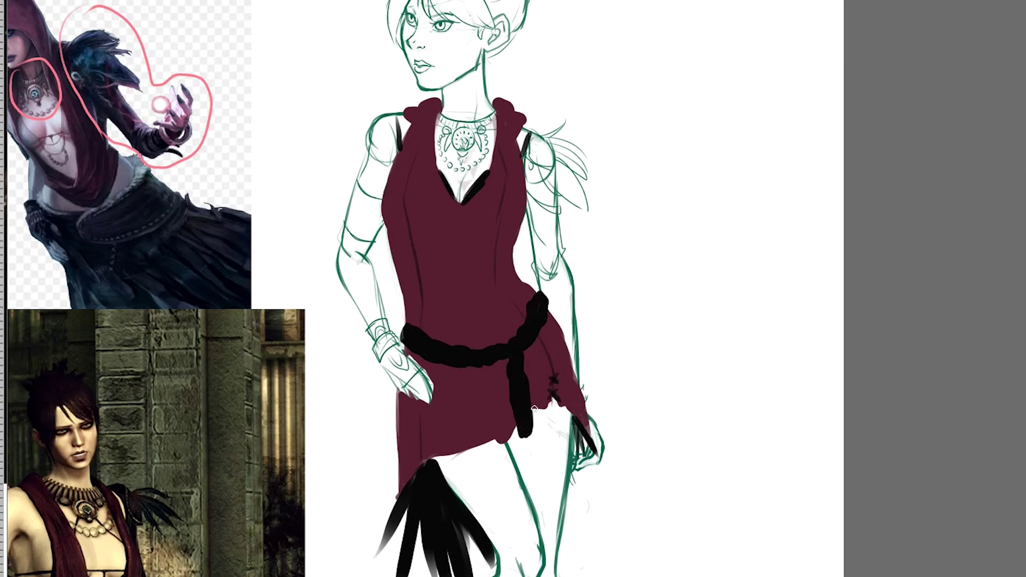
- Sample the golden brown from the reference photo's necklace and paint a ring buckle on the belt and colour on the necklace
left_click(96, 503, "alt")
left_click_drag(514, 345, 521, 345)
mouse_move(460, 134)
left_mouse_down()
mouse_move(446, 150)
mouse_move(472, 130)
left_mouse_up()
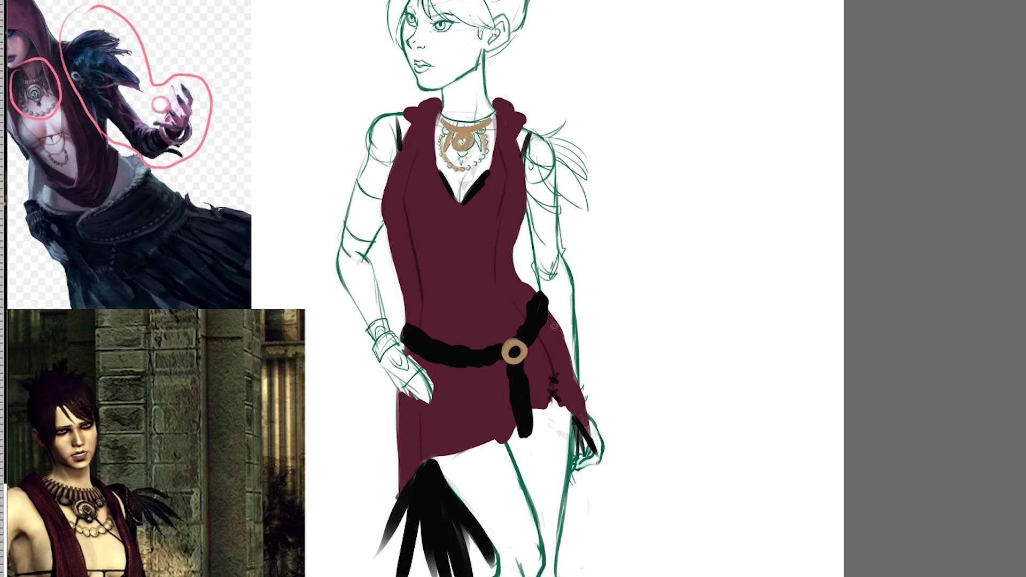
- Paint short ragged black fringe along the slanted front hem of the dress
mouse_move(429, 484)
left_mouse_down()
mouse_move(429, 235)
mouse_move(427, 378)
mouse_move(466, 374)
left_mouse_up()
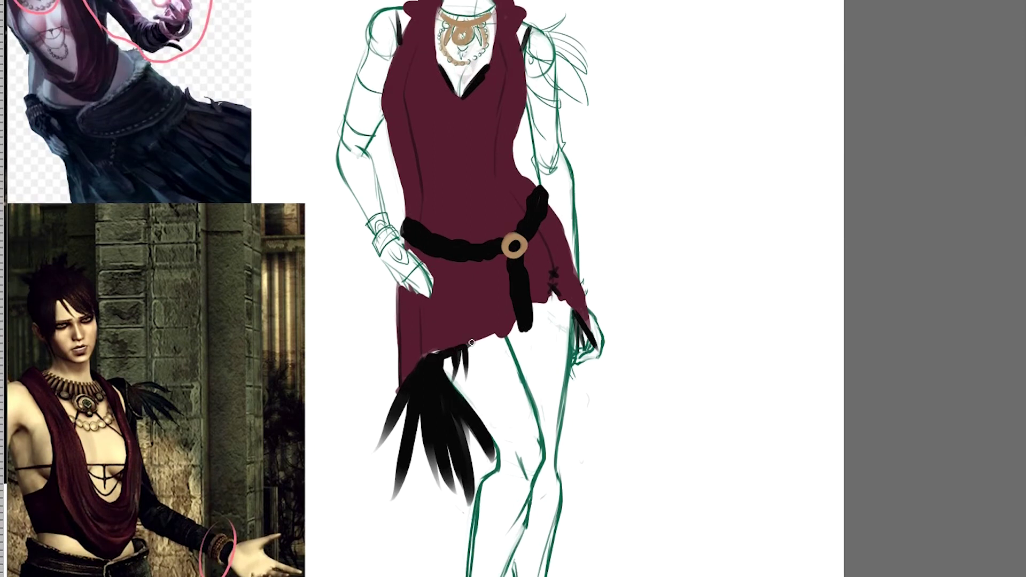
scroll(508, 180, "up", 3)
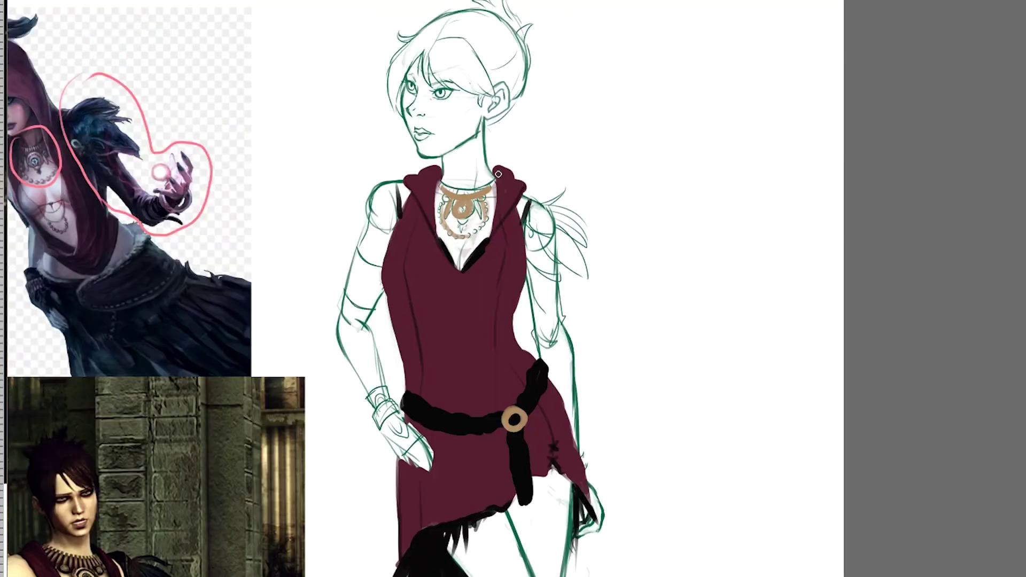
- Try a hanging string of golden beads with black tassels below the dress's neckline
left_click_drag(428, 227, 467, 299)
left_click_drag(494, 237, 459, 299)
left_click_drag(427, 237, 490, 263)
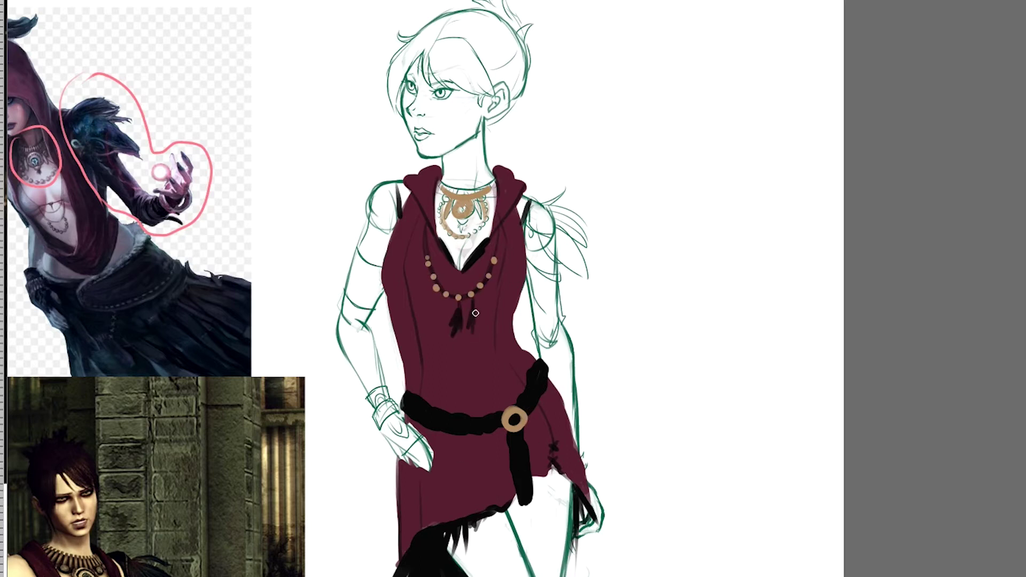
- Undo the bead string and its tassels
key("ctrl+z")
key("ctrl+z")
key("ctrl+z")
key("ctrl+z")
key("ctrl+z")
- Paint a diagonal black strap with golden buckles across the chest and sketch a staff slung behind the back
mouse_move(509, 214)
left_mouse_down()
mouse_move(419, 394)
mouse_move(509, 215)
mouse_move(431, 382)
left_mouse_up()
mouse_move(517, 169)
left_mouse_down()
mouse_move(541, 170)
mouse_move(536, 194)
left_mouse_up()
left_click_drag(383, 442, 351, 522)
left_click_drag(392, 468, 335, 576)
left_click_drag(378, 465, 325, 575)
left_click_drag(466, 312, 461, 337)
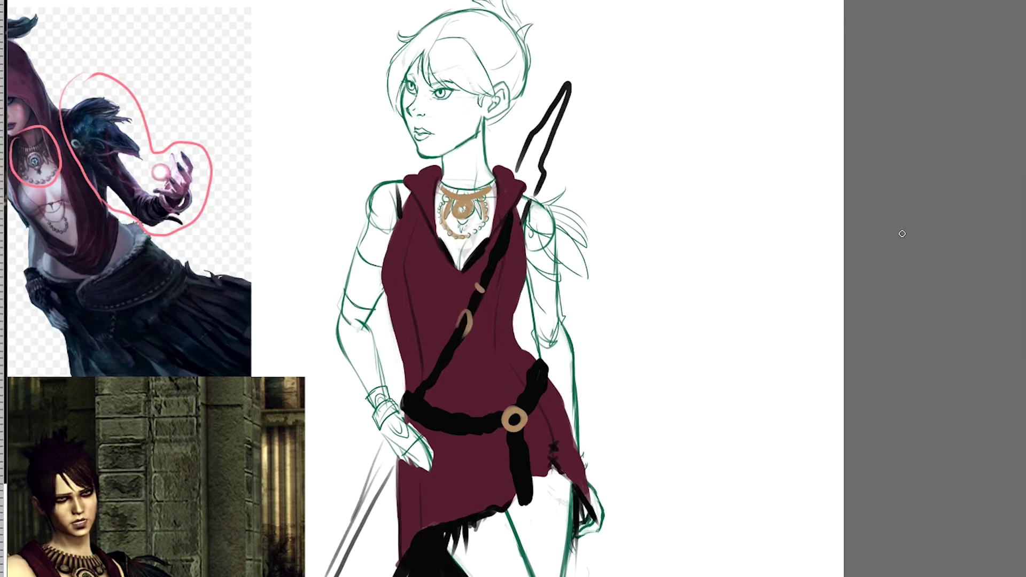
- Add dark fold lines to the dress and roughly hatch the long sleeve, the upper armband and the glove
left_click_drag(385, 272, 398, 331)
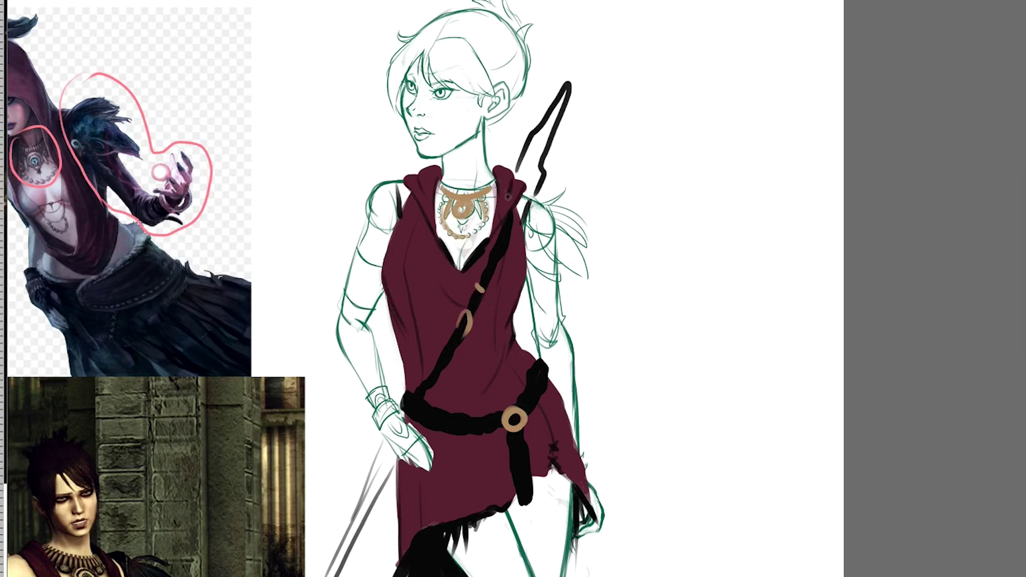
mouse_move(544, 233)
left_mouse_down()
mouse_move(588, 225)
mouse_move(551, 267)
mouse_move(540, 250)
mouse_move(557, 362)
left_mouse_up()
left_click_drag(353, 273, 377, 299)
mouse_move(375, 405)
left_mouse_down()
mouse_move(381, 392)
mouse_move(404, 441)
left_mouse_up()
- Outline tall black boots on both lower legs with pointed, folded cuffs below the knees
scroll(397, 434, "down", 6)
mouse_move(490, 361)
left_mouse_down()
mouse_move(534, 381)
mouse_move(517, 427)
mouse_move(534, 382)
left_mouse_up()
mouse_move(472, 413)
left_mouse_down()
mouse_move(452, 526)
mouse_move(474, 573)
left_mouse_up()
left_click_drag(485, 489, 533, 575)
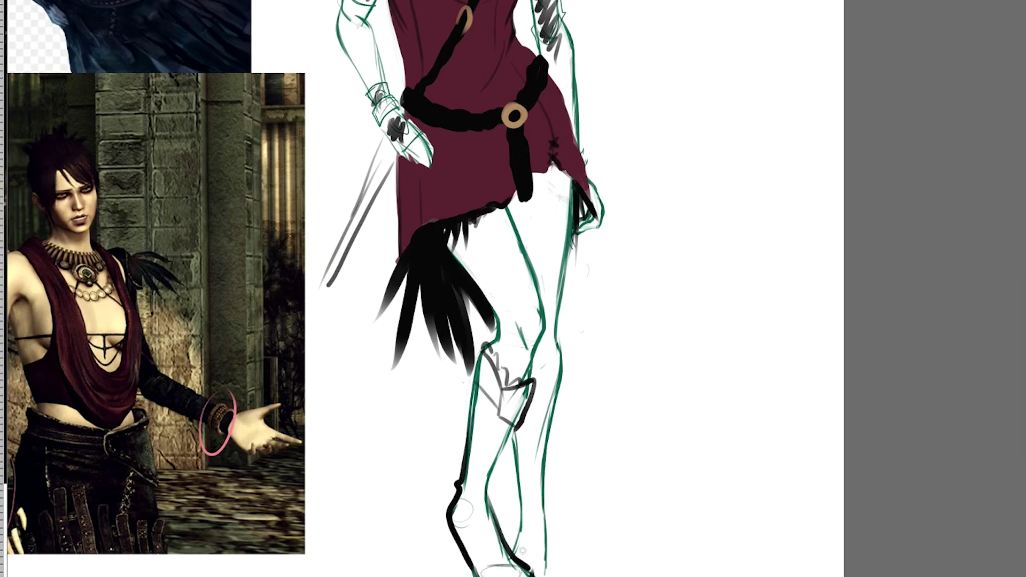
left_click_drag(513, 435, 517, 515)
left_click_drag(546, 384, 547, 574)
- Sketch horizontal band lines across the front leg's thigh and knee below the hem
mouse_move(453, 248)
left_mouse_down()
mouse_move(518, 251)
mouse_move(508, 216)
left_mouse_up()
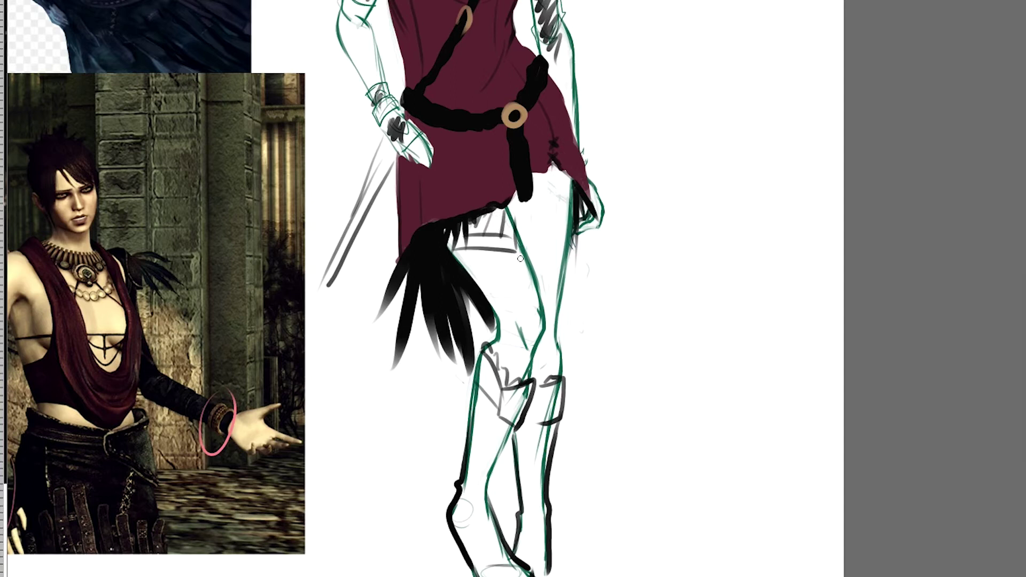
left_click_drag(465, 260, 521, 263)
mouse_move(473, 269)
left_mouse_down()
mouse_move(523, 270)
mouse_move(536, 308)
left_mouse_up()
left_click_drag(498, 316, 538, 332)
mouse_move(500, 328)
left_mouse_down()
mouse_move(527, 340)
mouse_move(524, 369)
left_mouse_up()
- Try diagonal lines across the front thigh, and undo them
left_click_drag(494, 215, 456, 263)
left_click_drag(521, 235, 470, 291)
key("ctrl+z")
key("ctrl+z")
key("ctrl+z")
key("ctrl+z")
key("ctrl+z")
- Sketch matching band lines across the rear leg's thigh below the hem
left_click_drag(516, 207, 565, 232)
left_click_drag(562, 171, 545, 201)
left_click_drag(521, 216, 568, 250)
left_click_drag(526, 251, 542, 277)
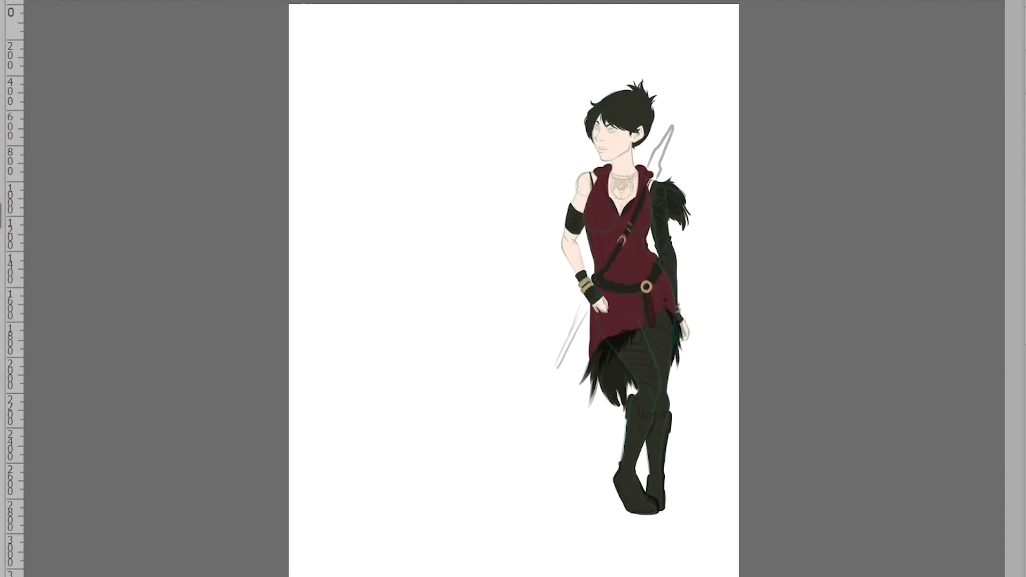
- Transform the coloured figure so it is centred on the canvas and fills nearly its full height
key("ctrl+t")
key("ctrl+minus")
left_click_drag(661, 485, 678, 576)
left_click_drag(636, 300, 566, 234)
left_click_drag(537, 81, 525, 120)
left_click_drag(518, 504, 518, 493)
left_click_drag(558, 391, 559, 397)
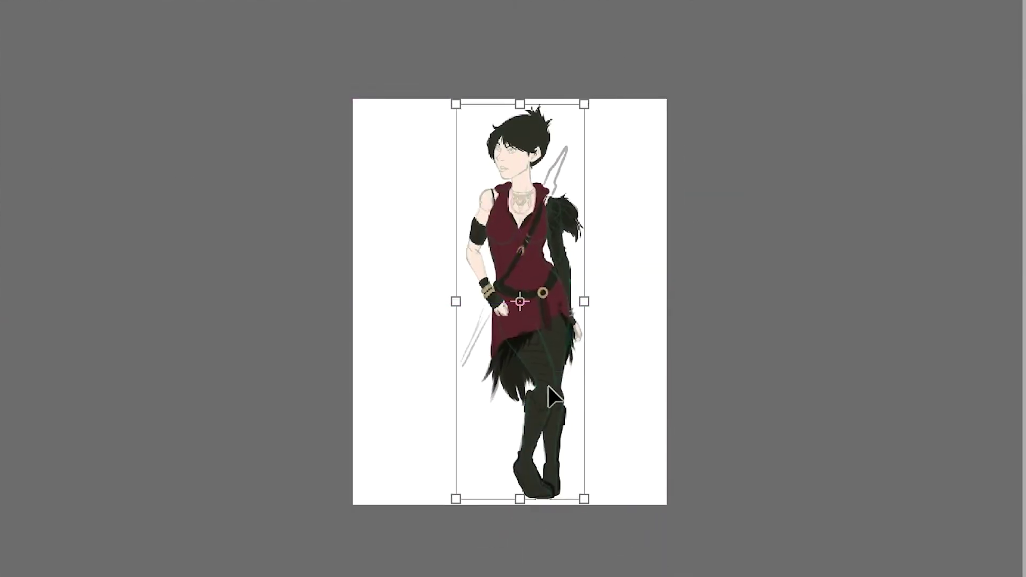
key("Return")
- Paint the upper and lower lips dark burgundy
key("ctrl+plus")
scroll(761, 359, "up", 5)
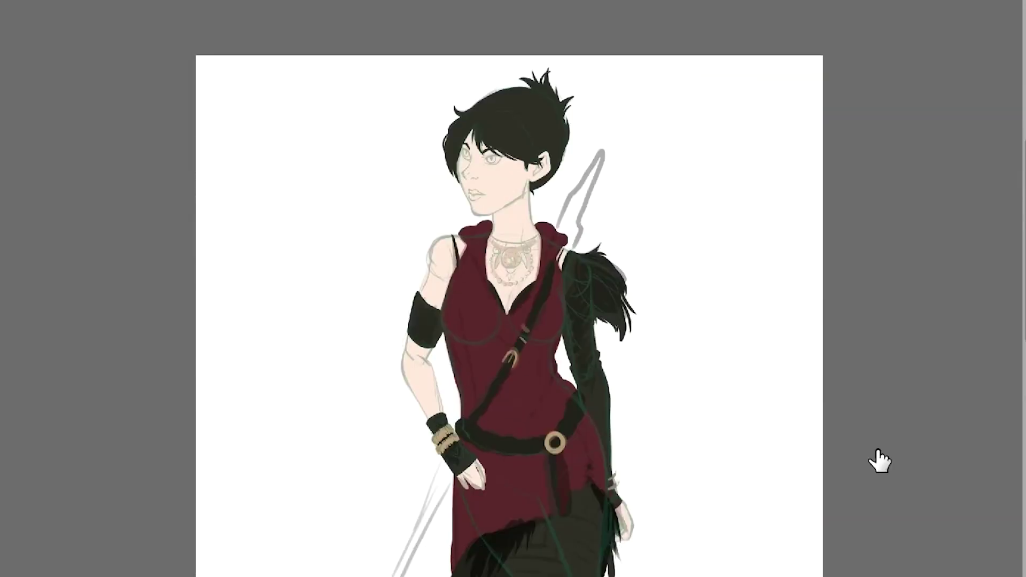
key("ctrl+plus")
key("ctrl+plus")
key("ctrl+plus")
left_click_drag(1024, 227, 1023, 197)
scroll(510, 286, "up", 4)
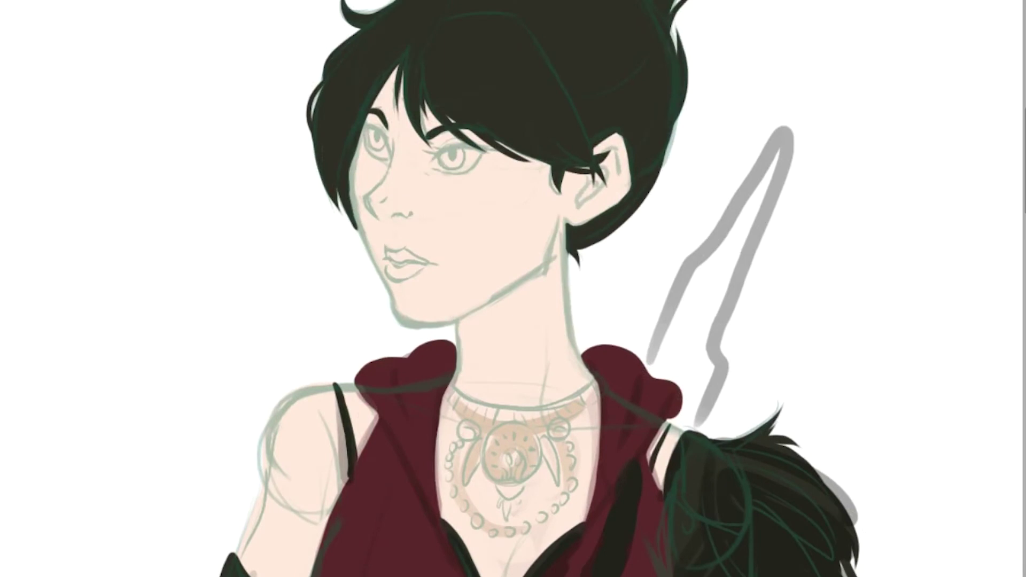
key("ctrl+plus")
scroll(512, 288, "up", 5)
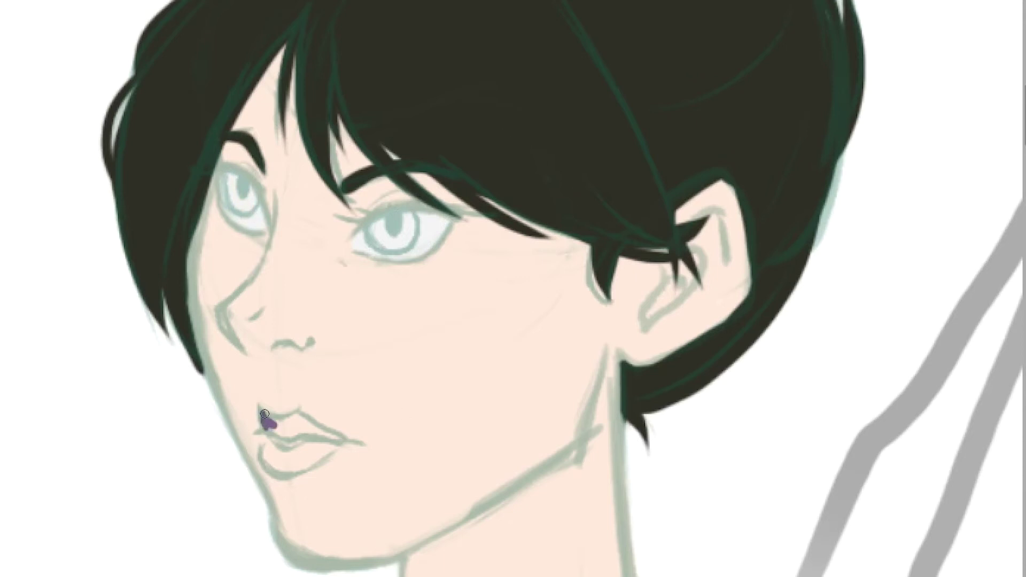
left_click_drag(265, 413, 342, 438)
mouse_move(269, 431)
left_mouse_down()
mouse_move(339, 438)
mouse_move(294, 449)
mouse_move(276, 467)
mouse_move(337, 442)
left_mouse_up()
key("ctrl+z")
mouse_move(270, 461)
left_mouse_down()
mouse_move(334, 445)
mouse_move(299, 455)
left_mouse_up()
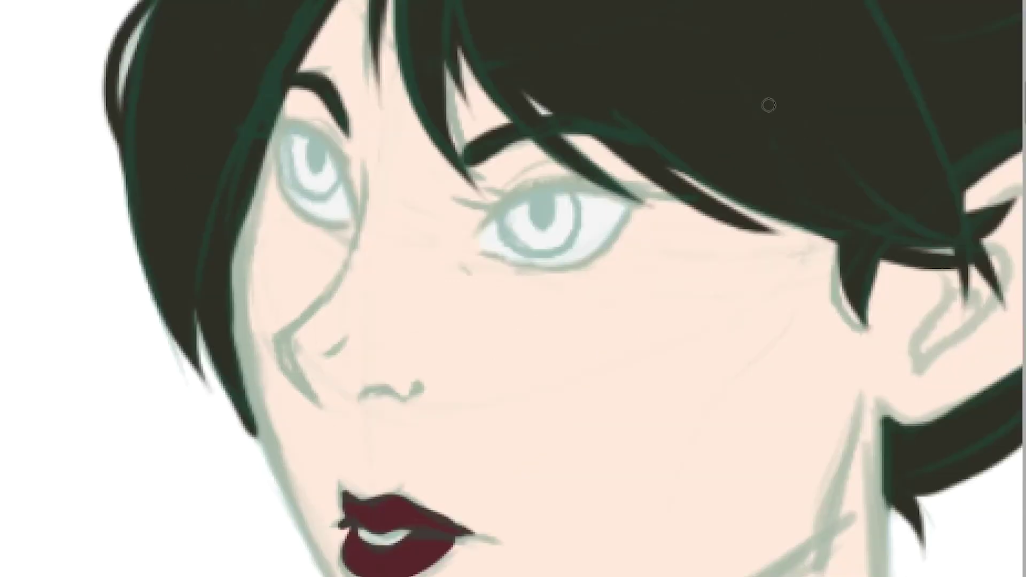
- Paint both irises bright yellow and add black pupils
mouse_move(297, 152)
left_mouse_down()
mouse_move(328, 182)
mouse_move(331, 164)
left_mouse_up()
mouse_move(510, 222)
left_mouse_down()
mouse_move(518, 217)
mouse_move(513, 235)
mouse_move(561, 224)
mouse_move(524, 232)
left_mouse_up()
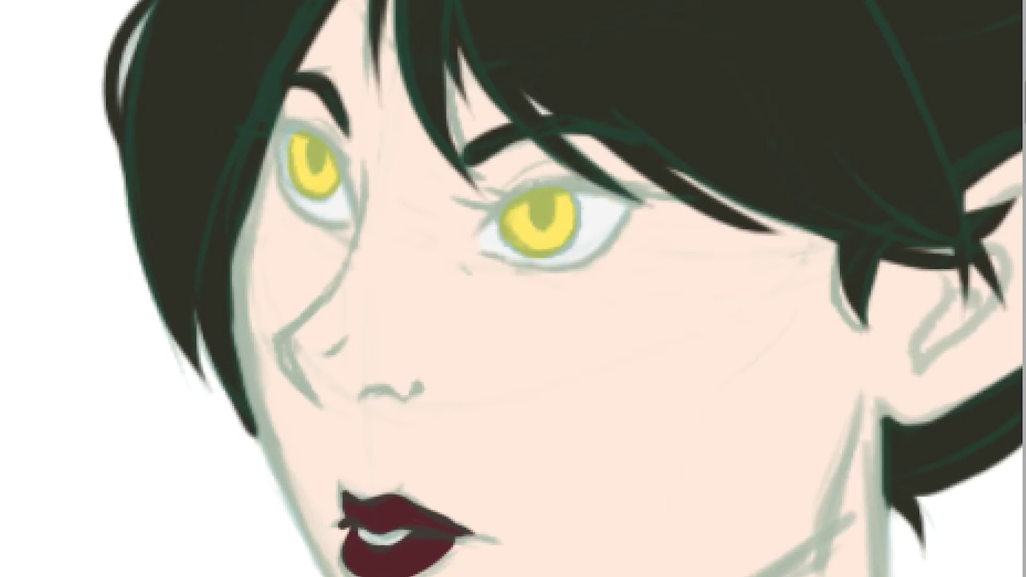
left_click_drag(310, 164, 316, 150)
left_click_drag(540, 203, 534, 227)
- Outline both eyes with dark upper lash lines and thin lower lids, and deepen the shading around the irises
left_click_drag(283, 125, 348, 203)
mouse_move(275, 124)
left_mouse_down()
mouse_move(289, 124)
mouse_move(345, 190)
mouse_move(350, 212)
left_mouse_up()
mouse_move(472, 242)
left_mouse_down()
mouse_move(545, 186)
mouse_move(644, 188)
mouse_move(612, 199)
left_mouse_up()
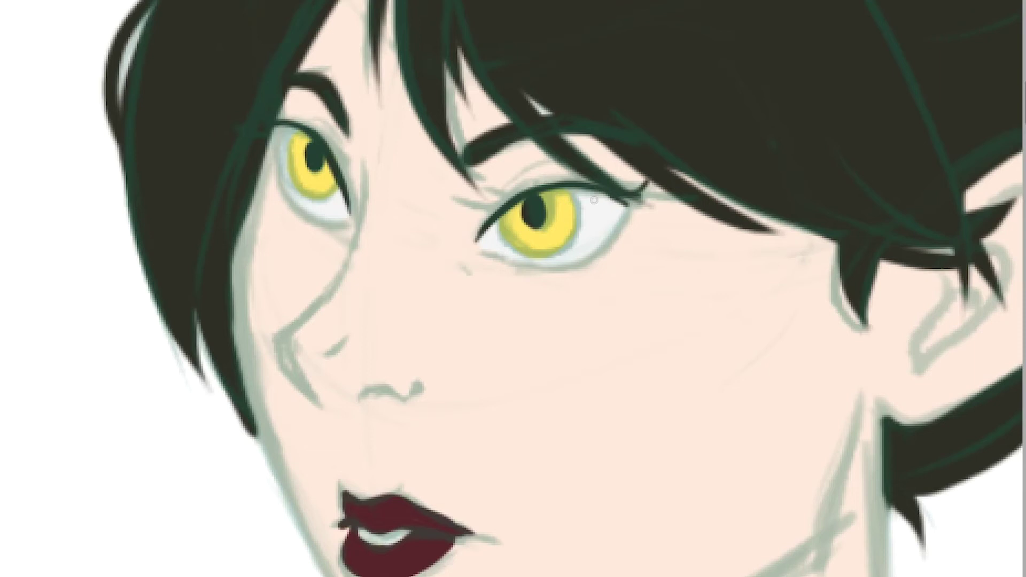
mouse_move(634, 201)
left_mouse_down()
mouse_move(596, 248)
mouse_move(531, 269)
mouse_move(481, 243)
left_mouse_up()
mouse_move(275, 128)
left_mouse_down()
mouse_move(280, 173)
mouse_move(342, 220)
mouse_move(293, 131)
mouse_move(313, 133)
left_mouse_up()
mouse_move(529, 202)
left_mouse_down()
mouse_move(528, 235)
mouse_move(539, 232)
left_mouse_up()
mouse_move(565, 190)
left_mouse_down()
mouse_move(577, 235)
mouse_move(502, 230)
mouse_move(463, 208)
mouse_move(494, 208)
mouse_move(519, 188)
left_mouse_up()
key("ctrl+z")
key("ctrl+z")
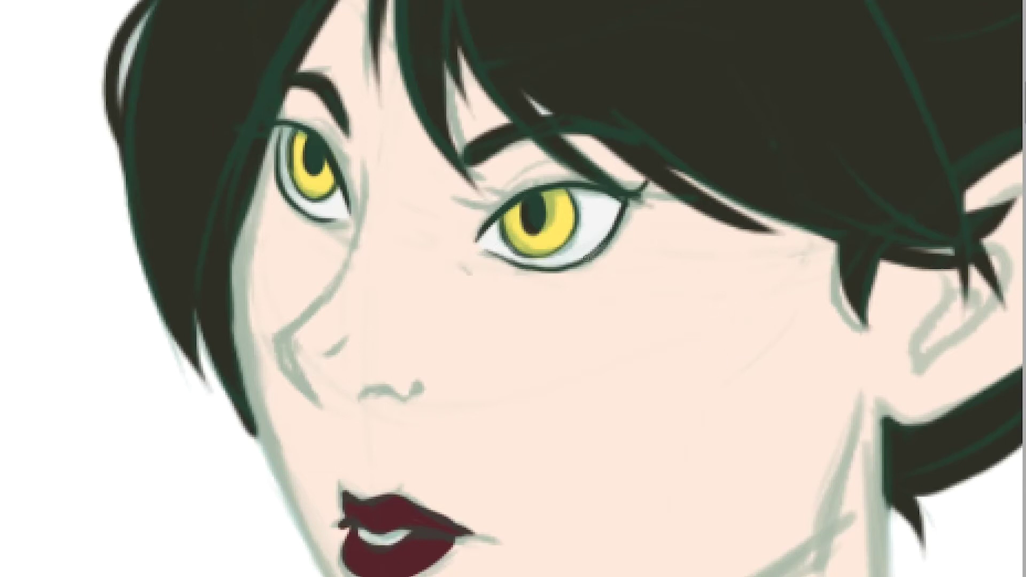
- Darken the line between the lips and draw the nose's bridge, tip and nostrils with thin dark strokes
left_click_drag(359, 528, 488, 538)
mouse_move(365, 168)
left_mouse_down()
mouse_move(355, 246)
mouse_move(277, 339)
mouse_move(298, 384)
left_mouse_up()
left_click_drag(281, 339, 327, 418)
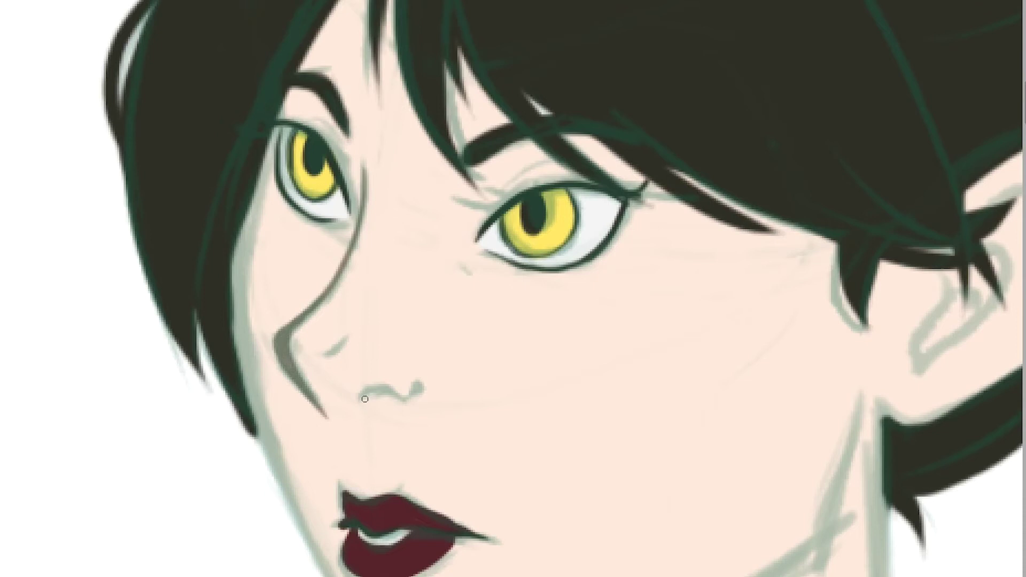
left_click_drag(365, 399, 414, 373)
left_click_drag(316, 351, 352, 336)
- Draw thin eyelid creases above both eyes and line the inner contours of the ear
left_click_drag(463, 264, 471, 273)
left_click_drag(503, 186, 556, 162)
left_click_drag(305, 113, 346, 144)
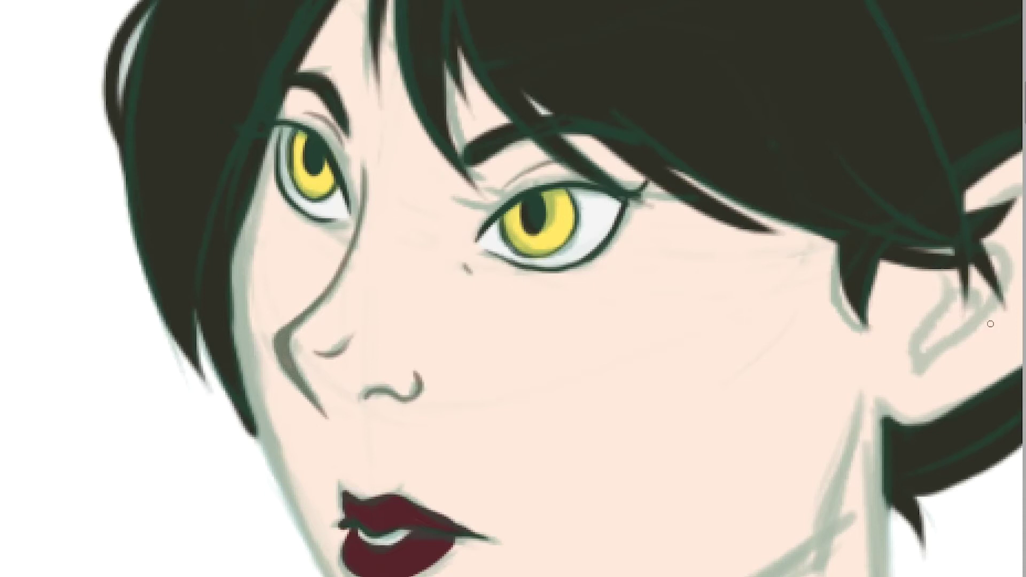
scroll(990, 323, "right", 5)
left_click_drag(770, 268, 712, 207)
left_click_drag(671, 266, 642, 375)
left_click_drag(644, 375, 719, 234)
- Outline and fill a brown shadow on the neck under the jaw, and line the jaw's corner below the ear
scroll(956, 177, "down", 7)
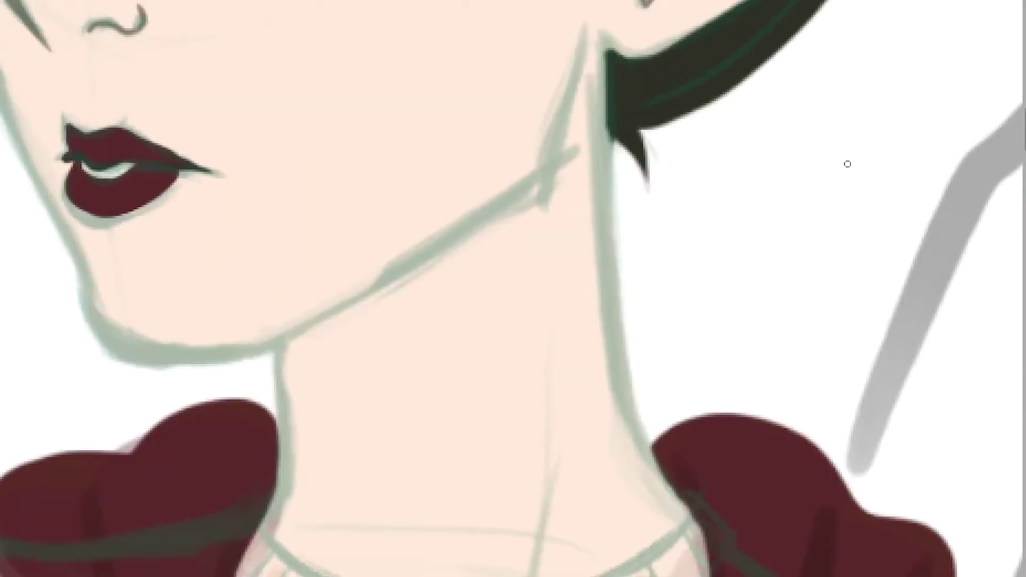
left_click_drag(289, 343, 543, 186)
left_click_drag(544, 185, 294, 414)
left_click_drag(281, 345, 295, 413)
left_click_drag(281, 344, 433, 251)
key("g")
left_click(355, 358)
key("b")
mouse_move(279, 348)
left_mouse_down()
mouse_move(466, 240)
mouse_move(278, 393)
mouse_move(288, 417)
left_mouse_up()
mouse_move(288, 417)
left_mouse_down()
mouse_move(355, 369)
mouse_move(540, 188)
left_mouse_up()
left_click_drag(576, 82, 545, 180)
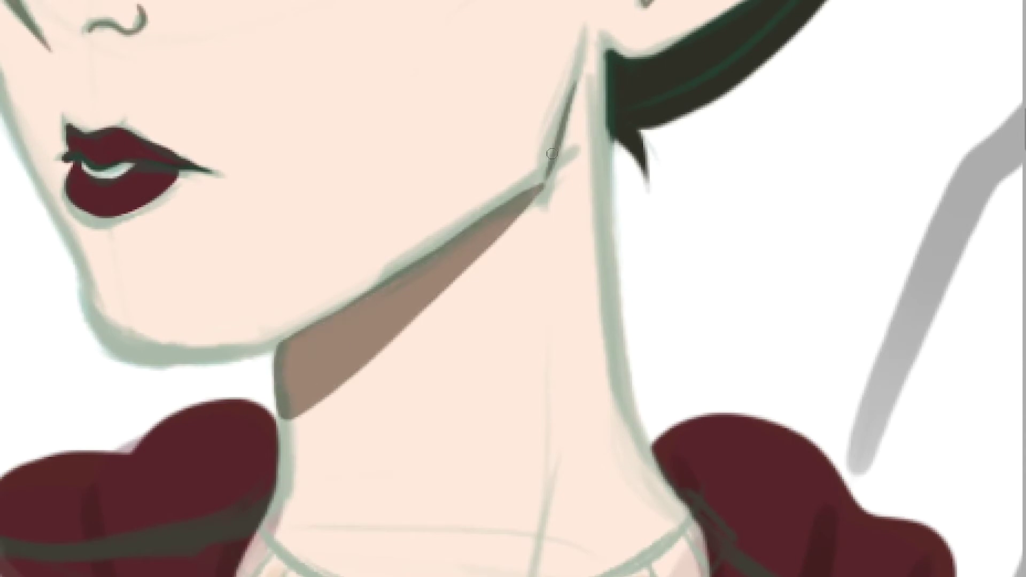
- Draw a thin brown tendon line down the neck and a cleavage line at the bottom of the neckline
left_click_drag(561, 293, 528, 569)
scroll(551, 371, "down", 5)
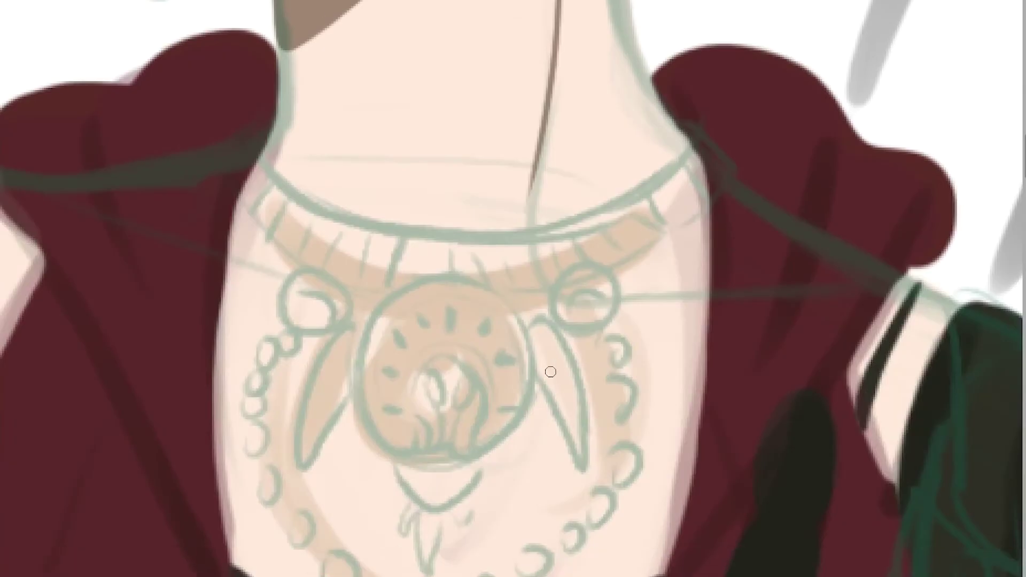
key("ctrl+minus")
key("ctrl+plus")
scroll(762, 217, "down", 5)
left_click_drag(472, 311, 418, 537)
key("ctrl+z")
left_click_drag(379, 435, 394, 536)
- Paint the first short golden-brown bars at both outer ends of the necklace's collar
key("ctrl+minus")
key("ctrl+minus")
key("ctrl+minus")
key("ctrl+minus")
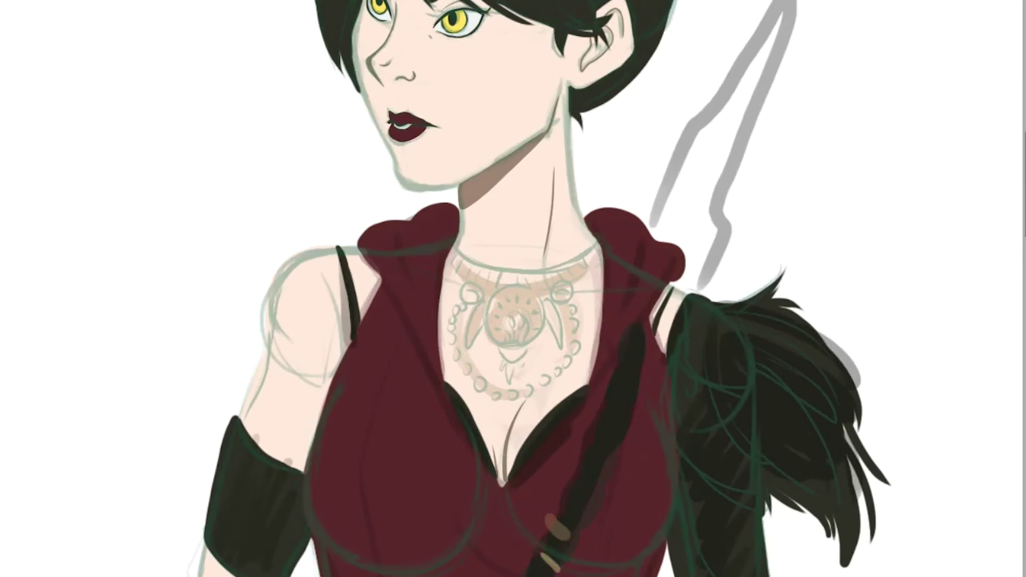
scroll(534, 304, "up", 2)
mouse_move(398, 192)
left_mouse_down()
mouse_move(392, 229)
mouse_move(406, 201)
mouse_move(404, 252)
left_mouse_up()
mouse_move(681, 174)
left_mouse_down()
mouse_move(690, 229)
mouse_move(681, 233)
left_mouse_up()
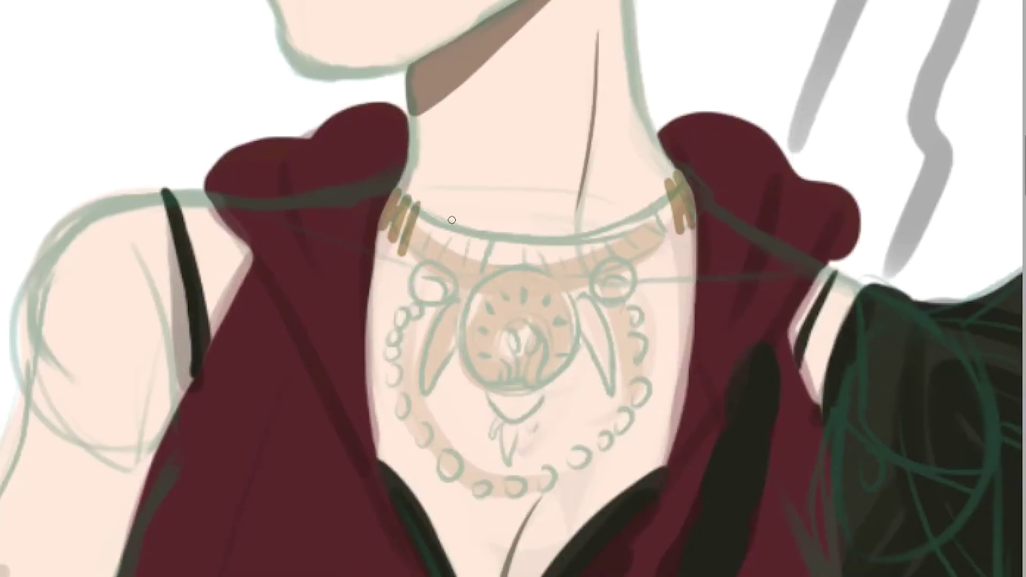
- Paint a round golden-brown stud below each side of the collar with more short bars above it
left_click_drag(413, 259, 426, 212)
left_click_drag(438, 220, 427, 261)
mouse_move(436, 273)
left_mouse_down()
mouse_move(435, 287)
mouse_move(445, 286)
mouse_move(423, 280)
left_mouse_up()
key("ctrl+z")
key("ctrl+z")
left_click_drag(609, 272, 622, 284)
left_click_drag(606, 221, 608, 259)
mouse_move(619, 259)
left_mouse_down()
mouse_move(618, 225)
mouse_move(614, 261)
left_mouse_up()
mouse_move(633, 214)
left_mouse_down()
mouse_move(635, 267)
mouse_move(647, 262)
left_mouse_up()
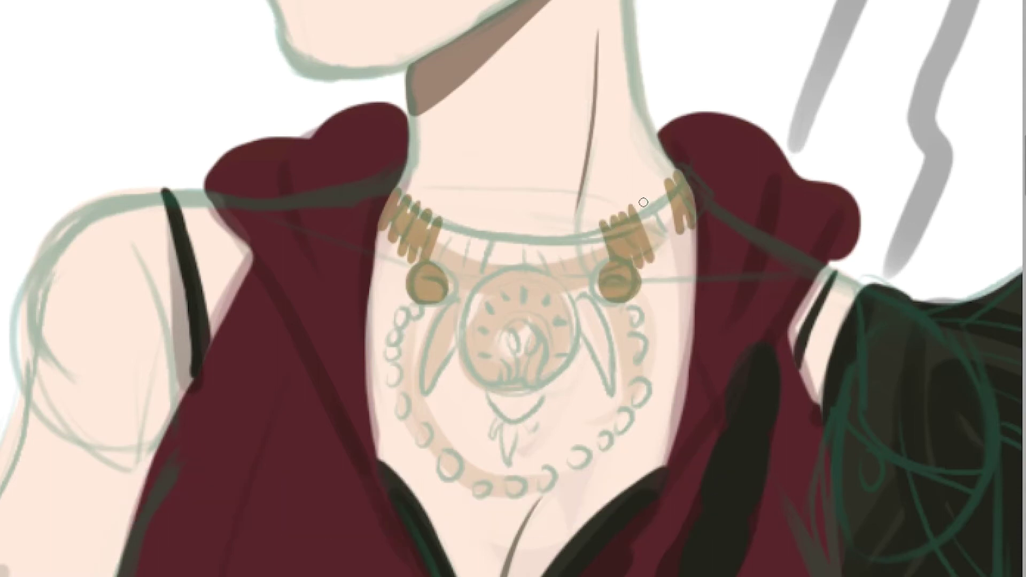
- Fill the rest of the necklace's collar with closely spaced golden-brown bars
left_click_drag(668, 192, 662, 251)
left_click_drag(655, 214, 644, 254)
left_click_drag(677, 244, 676, 210)
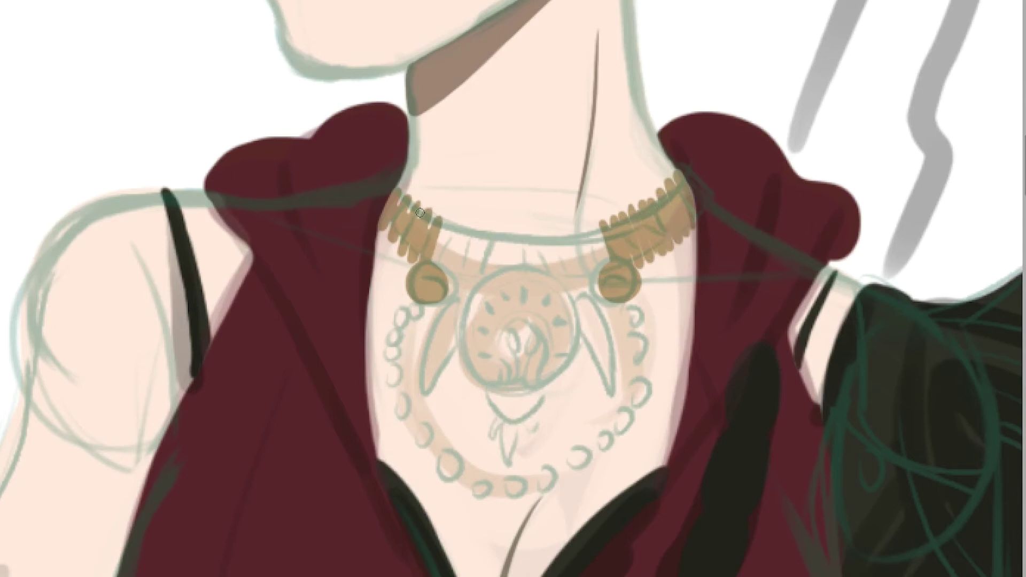
left_click_drag(448, 225, 436, 271)
mouse_move(459, 229)
left_mouse_down()
mouse_move(447, 281)
mouse_move(459, 283)
left_mouse_up()
left_click_drag(526, 235, 527, 283)
mouse_move(540, 235)
left_mouse_down()
mouse_move(542, 283)
mouse_move(565, 285)
left_mouse_up()
left_click_drag(577, 235, 578, 286)
mouse_move(587, 232)
left_mouse_down()
mouse_move(591, 283)
mouse_move(607, 280)
left_mouse_up()
left_click_drag(580, 243, 583, 272)
left_click_drag(545, 244, 546, 266)
mouse_move(484, 233)
left_mouse_down()
mouse_move(473, 291)
mouse_move(512, 291)
left_mouse_up()
left_click_drag(494, 227, 492, 288)
left_click_drag(486, 247, 479, 273)
- Fill the necklace's remaining collar bars and round pendant with golden brown, and paint the looping strand of small beads
mouse_move(472, 247)
left_mouse_down()
mouse_move(473, 290)
mouse_move(556, 369)
left_mouse_up()
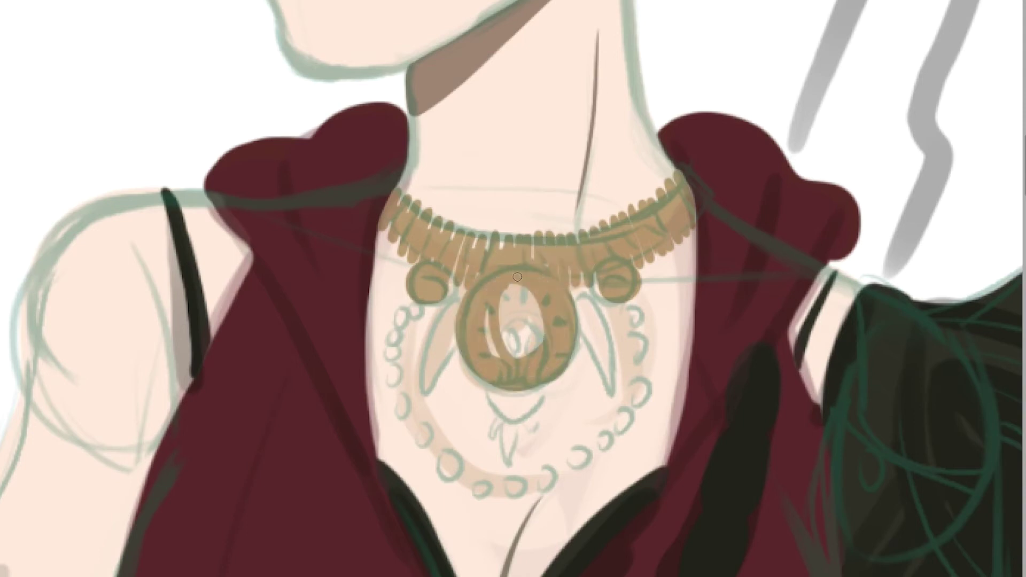
left_click_drag(492, 299, 534, 295)
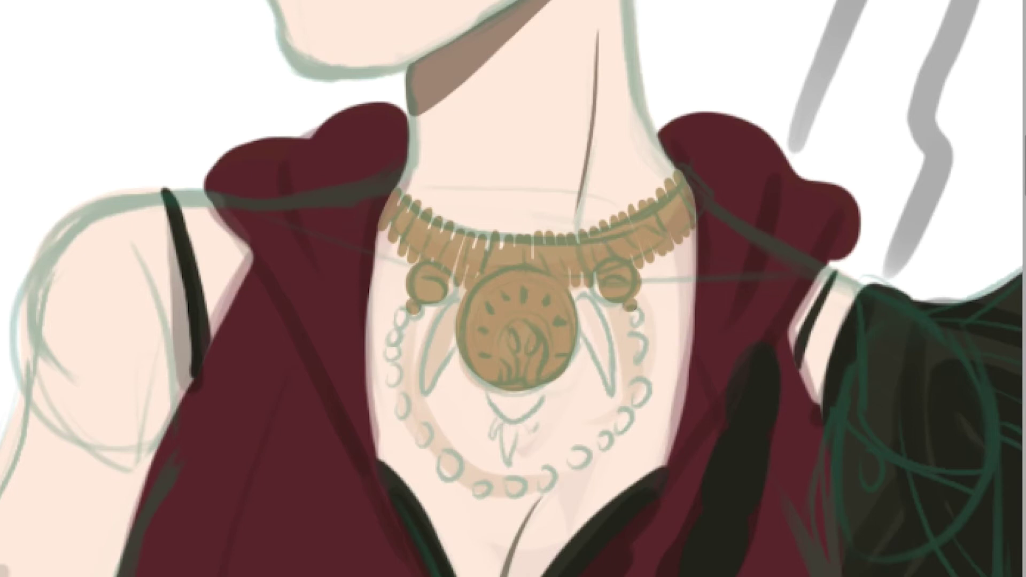
left_click_drag(406, 319, 403, 349)
left_click_drag(644, 347, 645, 388)
left_click_drag(402, 355, 409, 379)
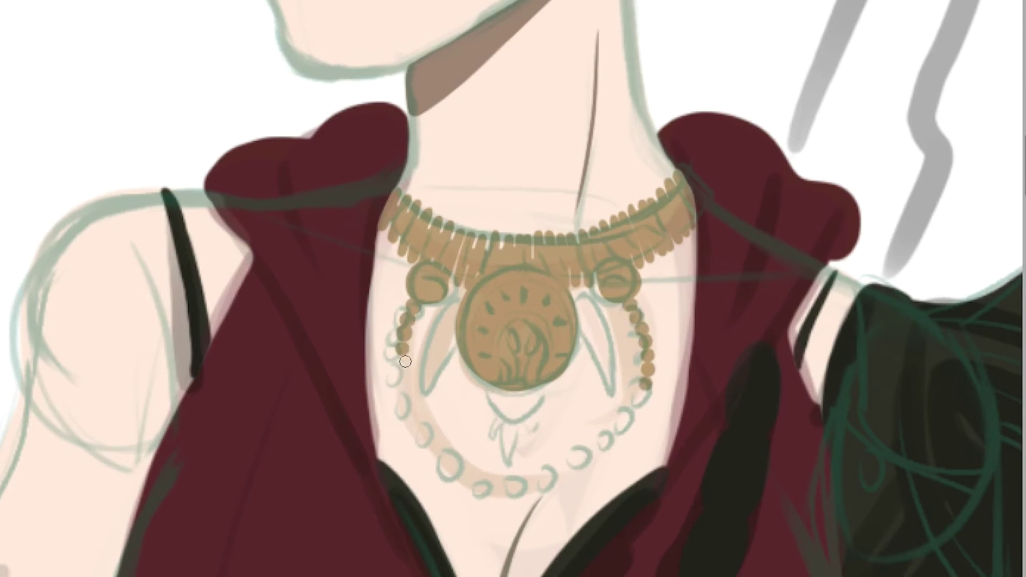
mouse_move(414, 402)
left_mouse_down()
mouse_move(464, 456)
mouse_move(540, 470)
mouse_move(623, 427)
mouse_move(649, 385)
left_mouse_up()
- Paint the pendant's hanging lower drops and the curved horn shape on each side of it in golden brown
mouse_move(494, 388)
left_mouse_down()
mouse_move(508, 381)
mouse_move(521, 412)
left_mouse_up()
mouse_move(515, 425)
left_mouse_down()
mouse_move(517, 453)
mouse_move(509, 415)
mouse_move(538, 429)
left_mouse_up()
mouse_move(451, 303)
left_mouse_down()
mouse_move(428, 391)
mouse_move(453, 297)
left_mouse_up()
mouse_move(574, 296)
left_mouse_down()
mouse_move(606, 385)
mouse_move(609, 356)
left_mouse_up()
key("ctrl+minus")
key("ctrl+minus")
key("ctrl+minus")
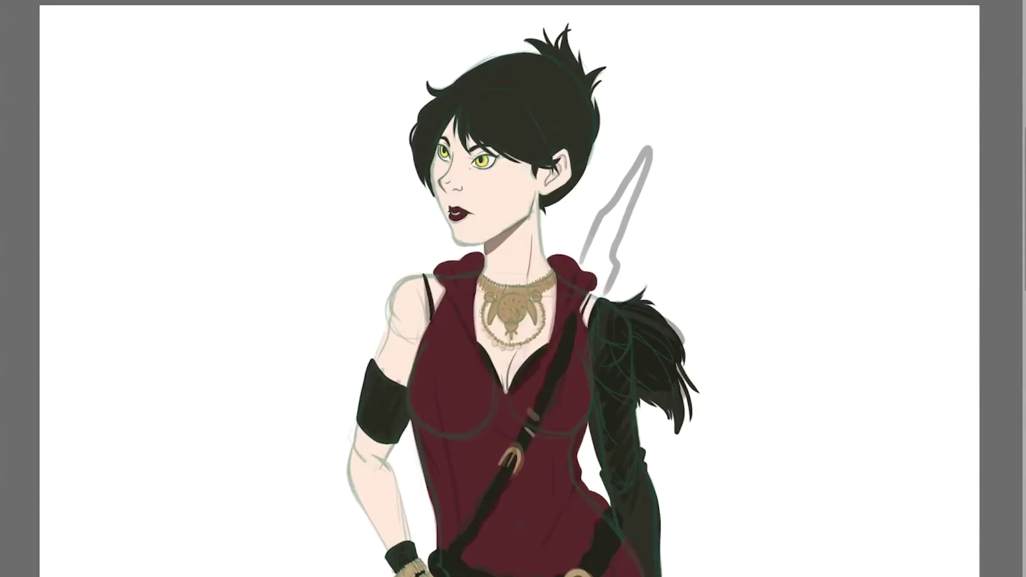
- Fill the staff's head behind the shoulder with near-black and paint its thin shaft below the hand on the hip
mouse_move(642, 148)
left_mouse_down()
mouse_move(585, 243)
mouse_move(588, 267)
left_mouse_up()
mouse_move(630, 225)
left_mouse_down()
mouse_move(593, 296)
mouse_move(640, 165)
mouse_move(626, 180)
left_mouse_up()
scroll(754, 140, "down", 5)
left_click_drag(420, 464, 372, 573)
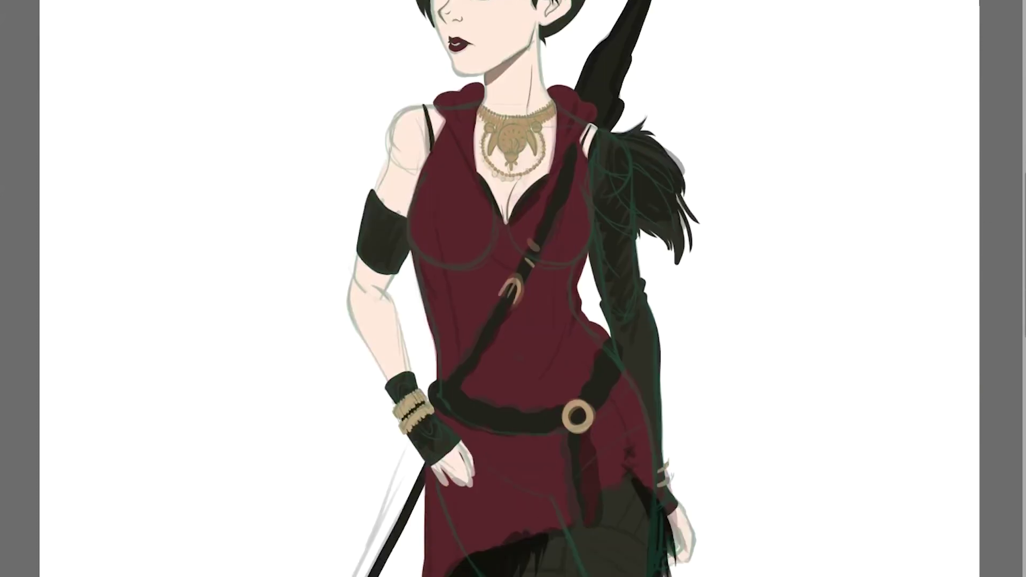
scroll(373, 572, "down", 3)
left_click_drag(414, 356, 333, 562)
left_click_drag(333, 562, 422, 404)
left_click_drag(417, 366, 350, 528)
- Paint brown shading into the ear's inner folds and touch up the shadow at the corner of the jaw
key("ctrl+minus")
key("ctrl+minus")
scroll(509, 85, "up", 8)
mouse_move(733, 208)
left_mouse_down()
mouse_move(713, 212)
mouse_move(711, 263)
mouse_move(725, 239)
left_mouse_up()
left_click(508, 481, "alt")
left_click_drag(539, 454, 544, 447)
left_click_drag(700, 172, 740, 230)
mouse_move(680, 222)
left_mouse_down()
mouse_move(677, 242)
mouse_move(701, 263)
left_mouse_up()
mouse_move(704, 195)
left_mouse_down()
mouse_move(717, 241)
mouse_move(674, 266)
left_mouse_up()
- Shade both eye sockets in soft brown and add a thin shadow under the fringe toward the ear
mouse_move(230, 117)
left_mouse_down()
mouse_move(264, 144)
mouse_move(273, 176)
left_mouse_up()
left_click_drag(355, 196, 427, 151)
mouse_move(233, 103)
left_mouse_down()
mouse_move(271, 154)
mouse_move(275, 183)
left_mouse_up()
left_click_drag(268, 129, 273, 183)
left_click_drag(358, 189, 405, 134)
key("ctrl+z")
mouse_move(359, 188)
left_mouse_down()
mouse_move(395, 136)
mouse_move(449, 138)
mouse_move(566, 174)
left_mouse_up()
- Shade the underside, side and bridge of the nose with soft brown strokes
mouse_move(270, 276)
left_mouse_down()
mouse_move(245, 279)
mouse_move(268, 300)
mouse_move(262, 309)
mouse_move(297, 292)
mouse_move(329, 304)
mouse_move(321, 281)
left_mouse_up()
left_click_drag(318, 306, 284, 314)
left_click_drag(311, 231, 290, 272)
mouse_move(355, 216)
left_mouse_down()
mouse_move(367, 231)
mouse_move(350, 202)
left_mouse_up()
key("ctrl+z")
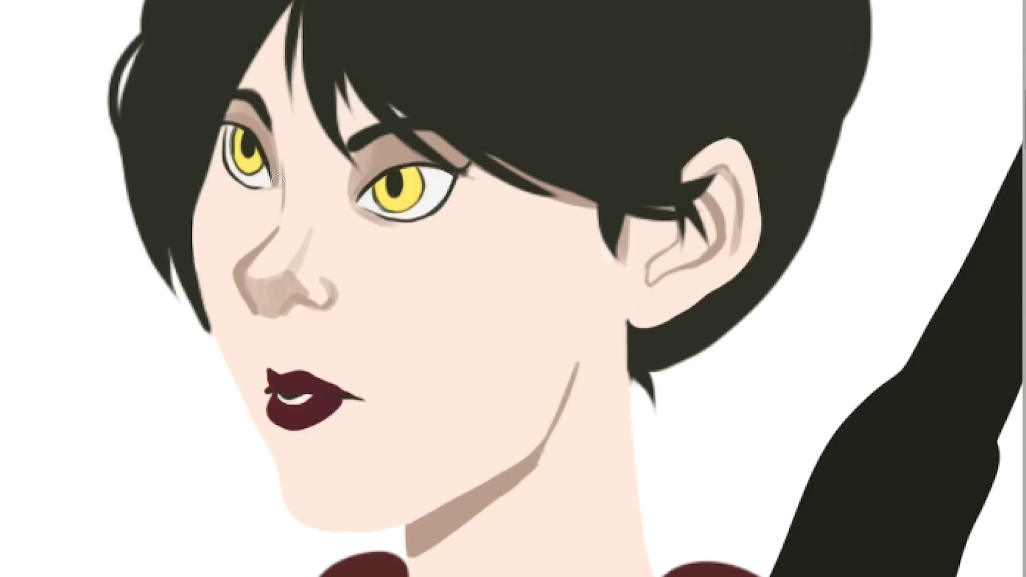
- Darken the upper part of both yellow irises and add small white highlights beside the pupils
left_click_drag(380, 185, 416, 174)
left_click_drag(241, 131, 252, 132)
left_click_drag(387, 192, 407, 174)
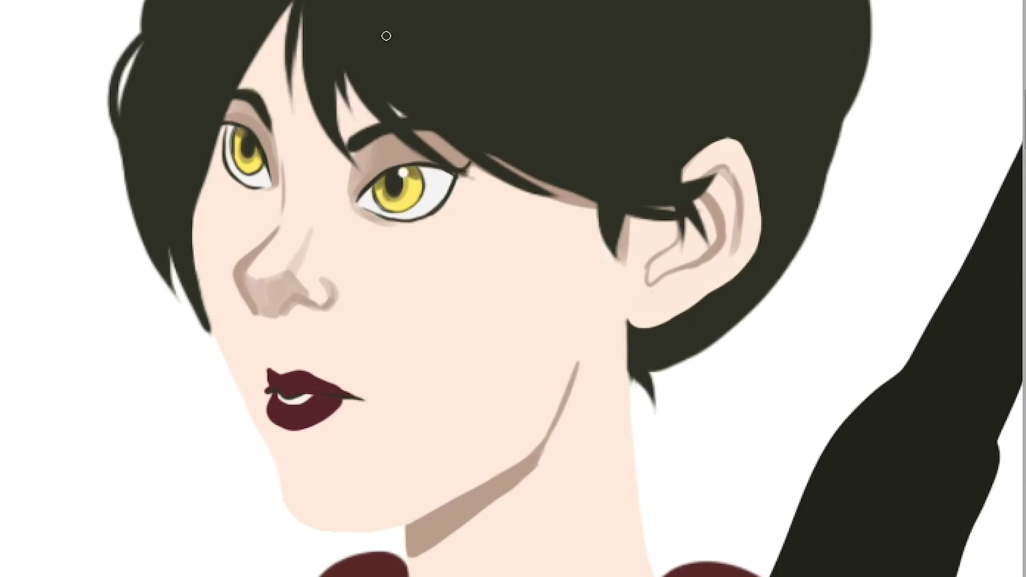
- Move the nose slightly lower and toward the face's outer edge, and cover the leftover white gap with skin colour
key("l")
mouse_move(283, 216)
left_mouse_down()
mouse_move(378, 312)
mouse_move(285, 212)
left_mouse_up()
key("ctrl+t")
left_click_drag(380, 209, 392, 196)
left_click_drag(271, 286, 259, 302)
key("Return")
left_click(690, 196)
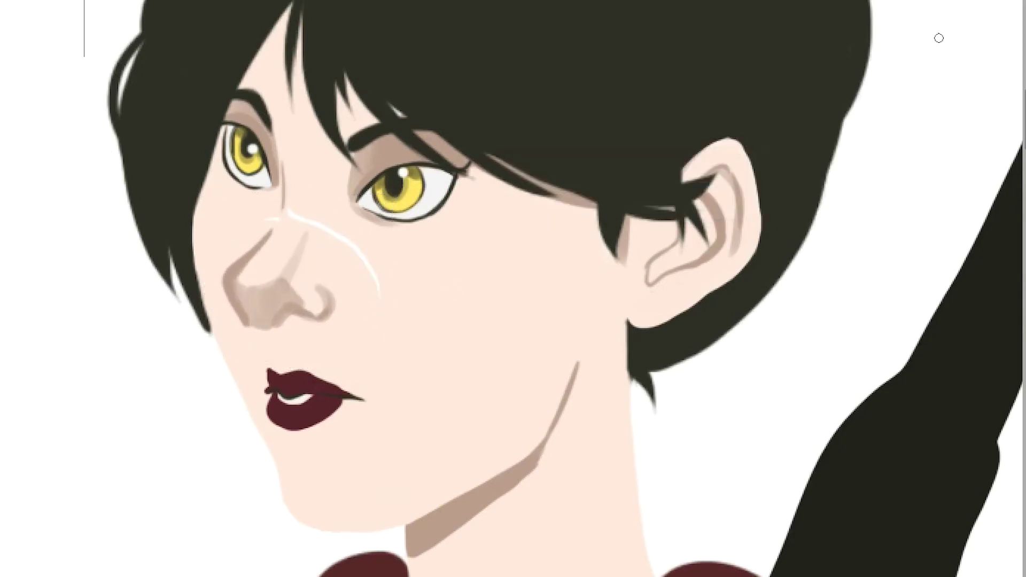
key("ctrl+d")
left_click_drag(382, 298, 294, 213)
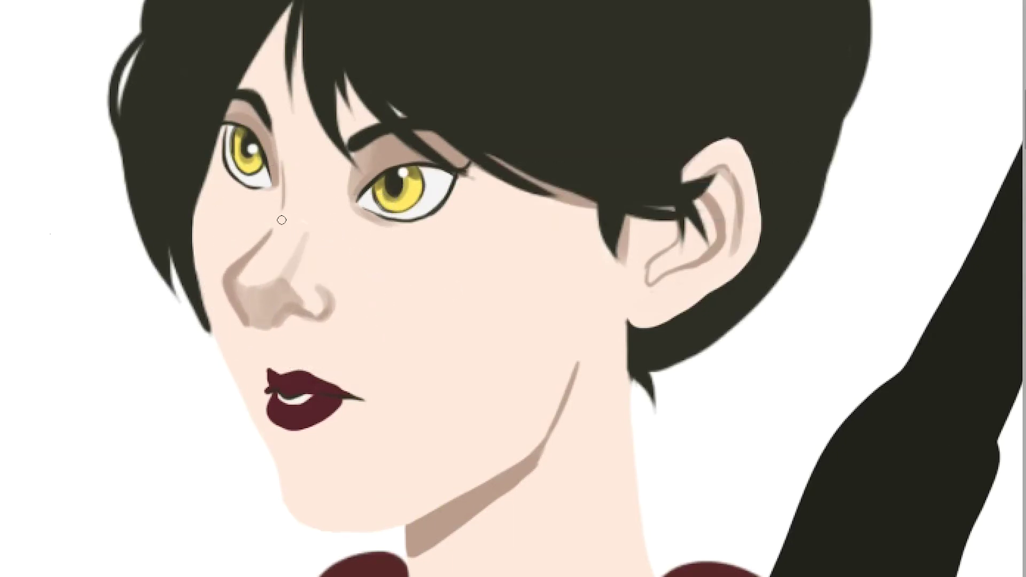
- Paint a faint brown shadow just below the lower lip and undo the extra stroke on the chin
mouse_move(293, 437)
left_mouse_down()
mouse_move(279, 421)
mouse_move(302, 444)
left_mouse_up()
left_click_drag(307, 473, 339, 470)
key("ctrl+z")
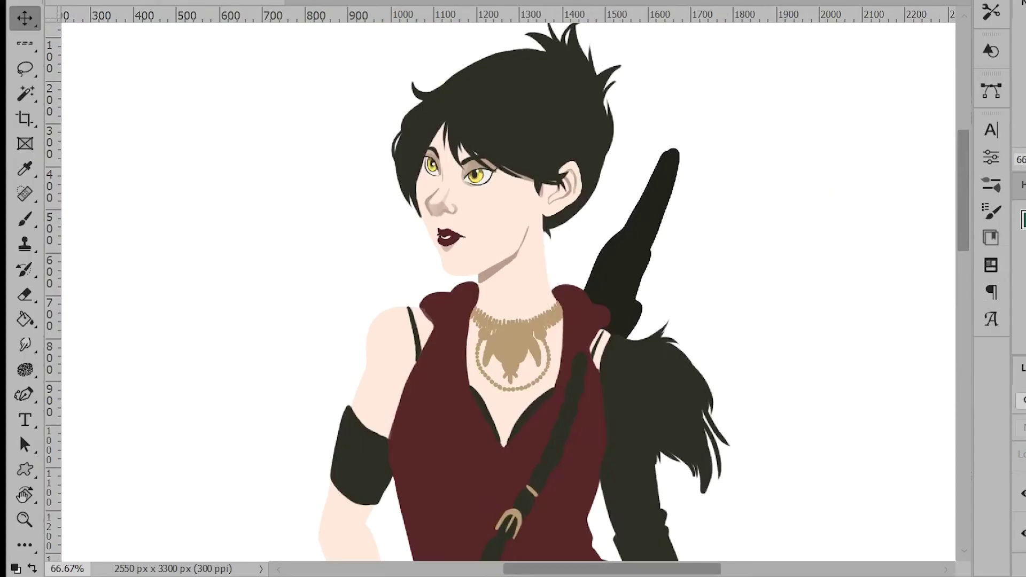
- Flip the whole canvas horizontally
left_click(107, 1)
left_click(133, 83)
left_click(868, 277)
left_click(106, 1)
mouse_move(176, 99)
left_click(347, 178)
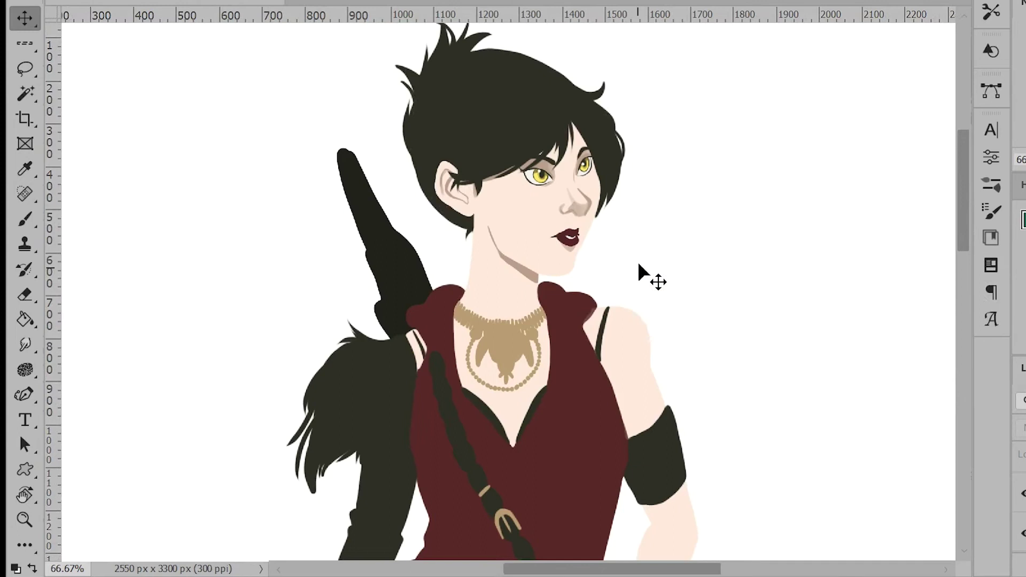
- Select the far eye with its brow and shift it slightly to correct its placement on the face
left_click(25, 68)
mouse_move(594, 152)
left_mouse_down()
mouse_move(577, 178)
mouse_move(591, 151)
left_mouse_up()
key("v")
key("ctrl+plus")
left_click_drag(655, 78, 647, 109)
key("Return")
- Erase a thin gap in the hair above the far brow and fill it with a shaded skin tone
left_click(24, 69)
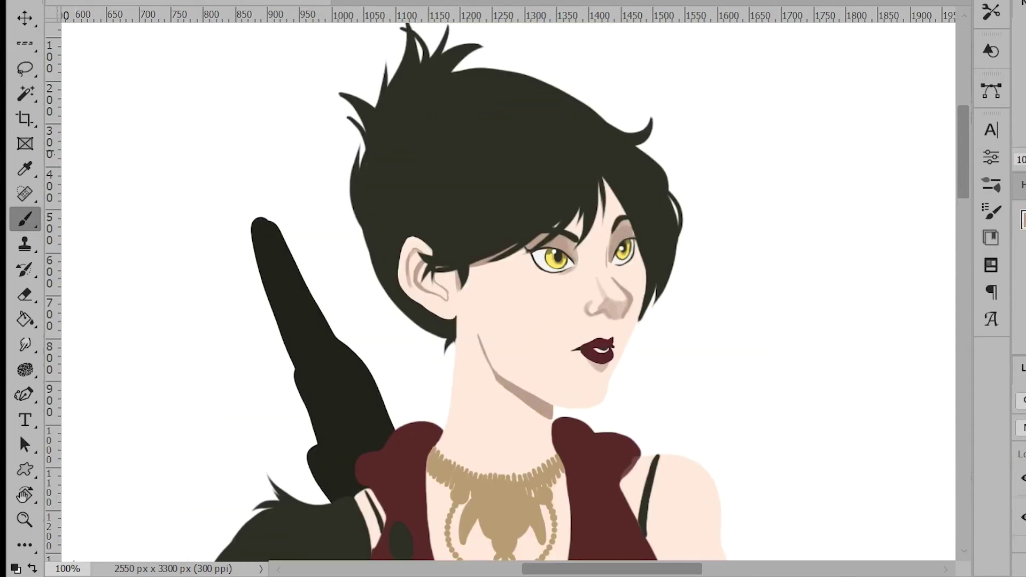
key("e")
left_click_drag(620, 187, 633, 236)
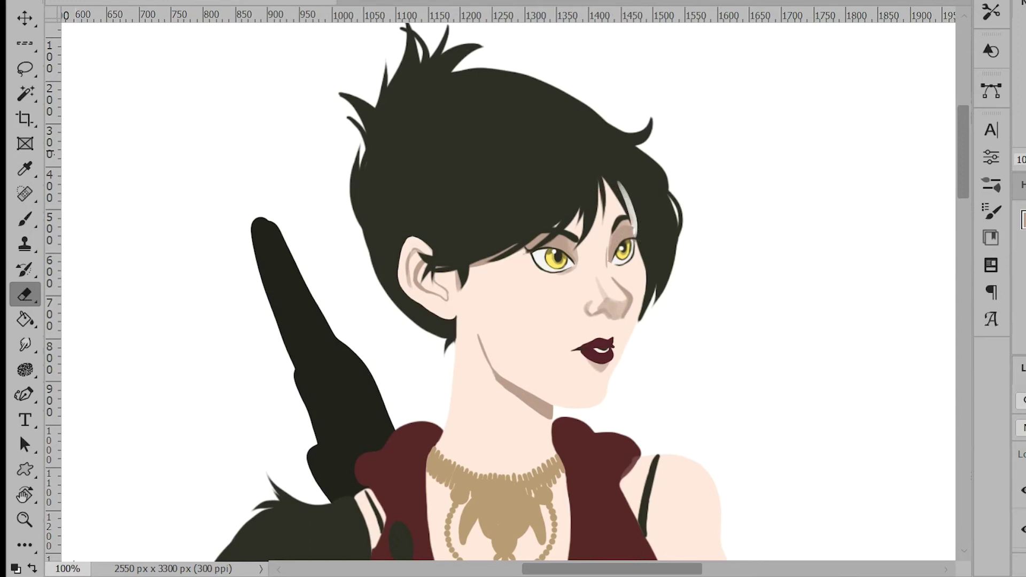
key("b")
left_click(630, 235, "alt")
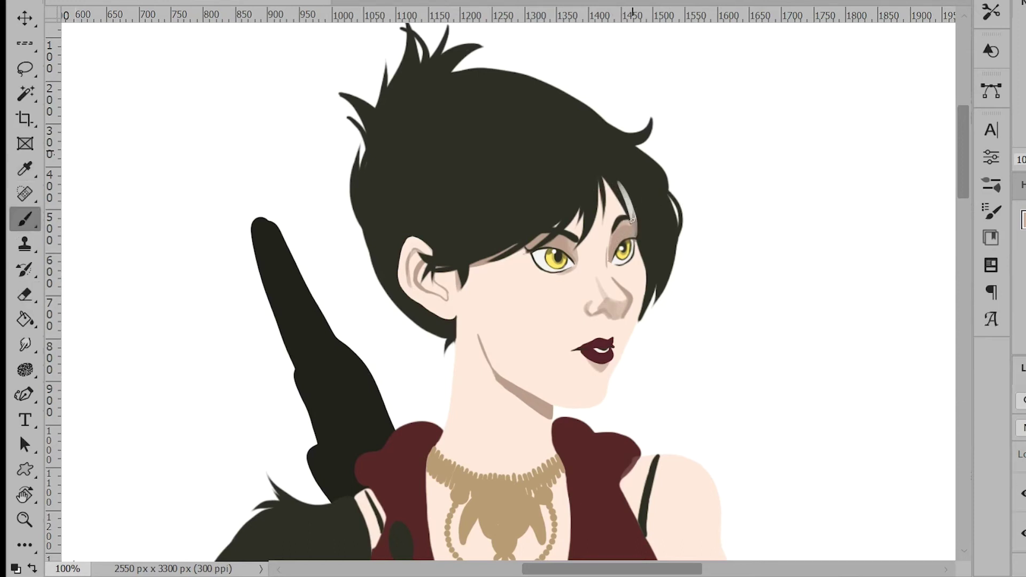
left_click(643, 262, "alt")
left_click_drag(619, 182, 630, 220)
left_click(653, 224, "alt")
key("e")
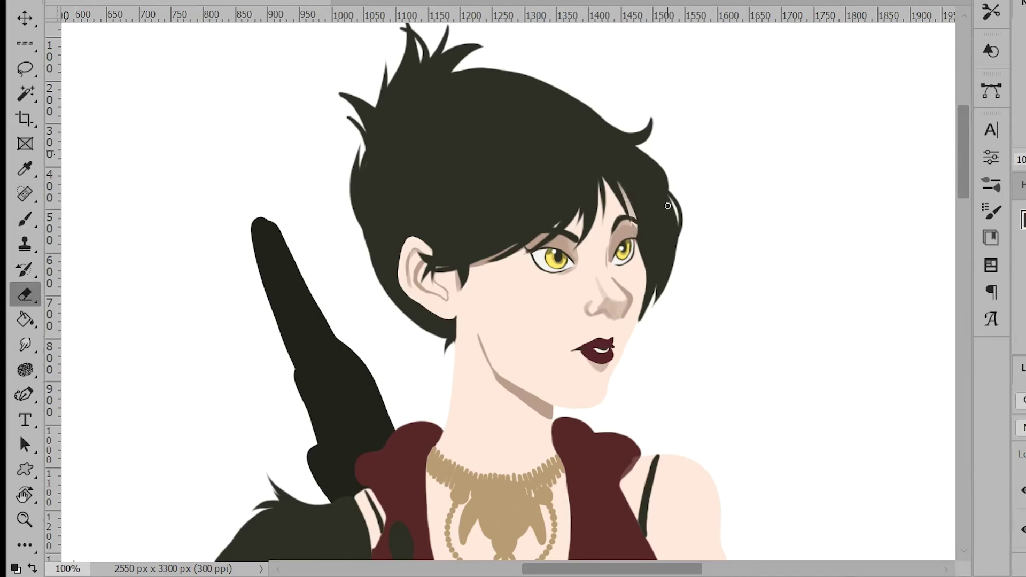
- Select the nose with the lasso and move it slightly down
key("l")
left_click_drag(603, 270, 633, 334)
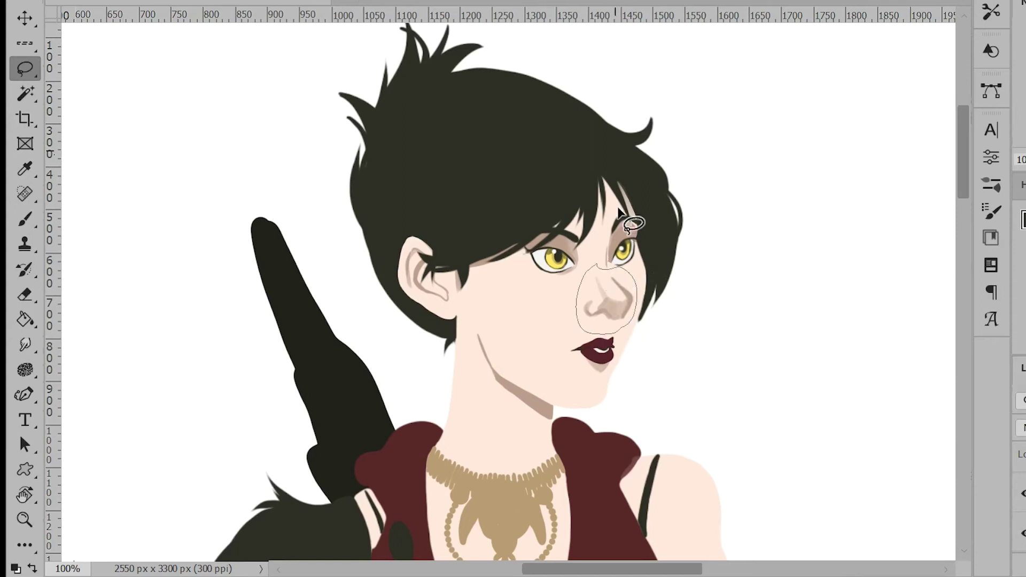
key("ctrl+t")
key("Down")
key("Down")
key("Down")
key("ctrl+d")
- Select the lips with the lasso and move them slightly down below the nose
key("l")
left_click_drag(558, 332, 604, 327)
key("ctrl+t")
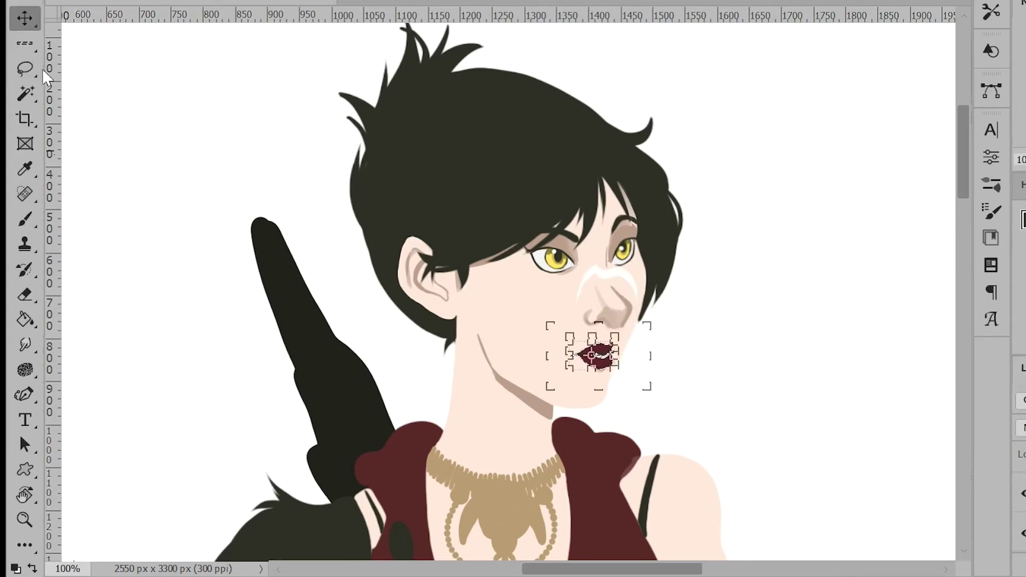
key("Return")
- Paint skin colour over the white gap left above the nose
key("i")
key("b")
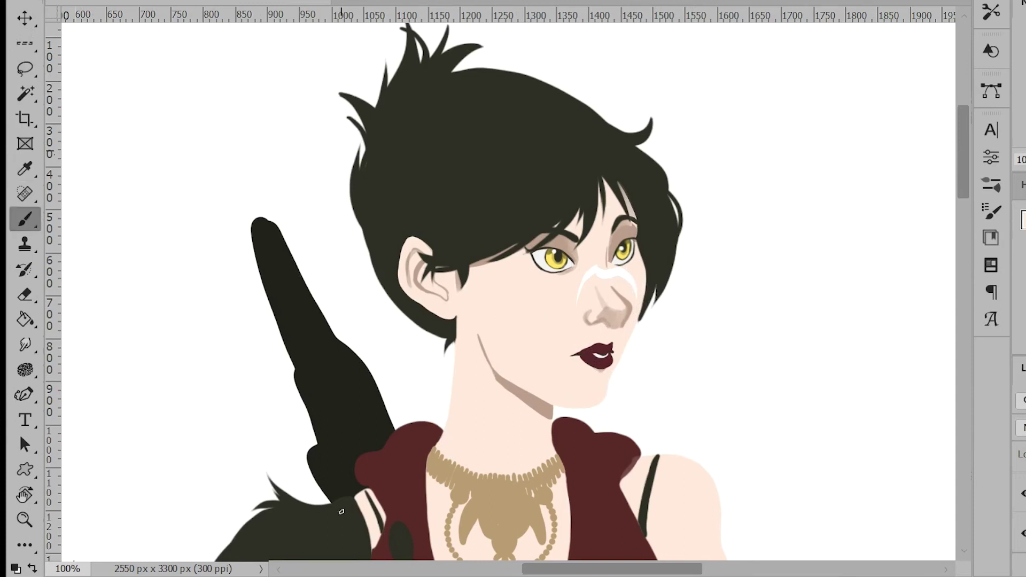
left_click_drag(632, 283, 603, 277)
left_click(629, 225, "alt")
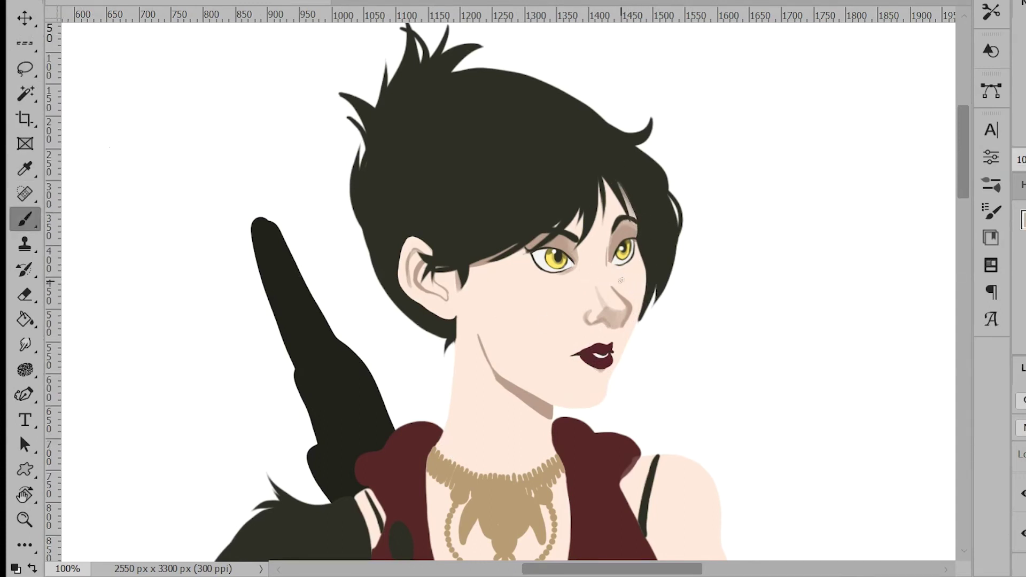
- Select the lips again and shift them slightly toward the outer edge of the face
left_click(25, 69)
left_click_drag(566, 332, 569, 330)
left_click(25, 18)
left_click(25, 68)
left_click_drag(187, 298, 193, 298)
left_click(666, 200)
- Flip the canvas horizontally back to its original direction
left_click(105, 1)
mouse_move(161, 98)
left_click(369, 176)
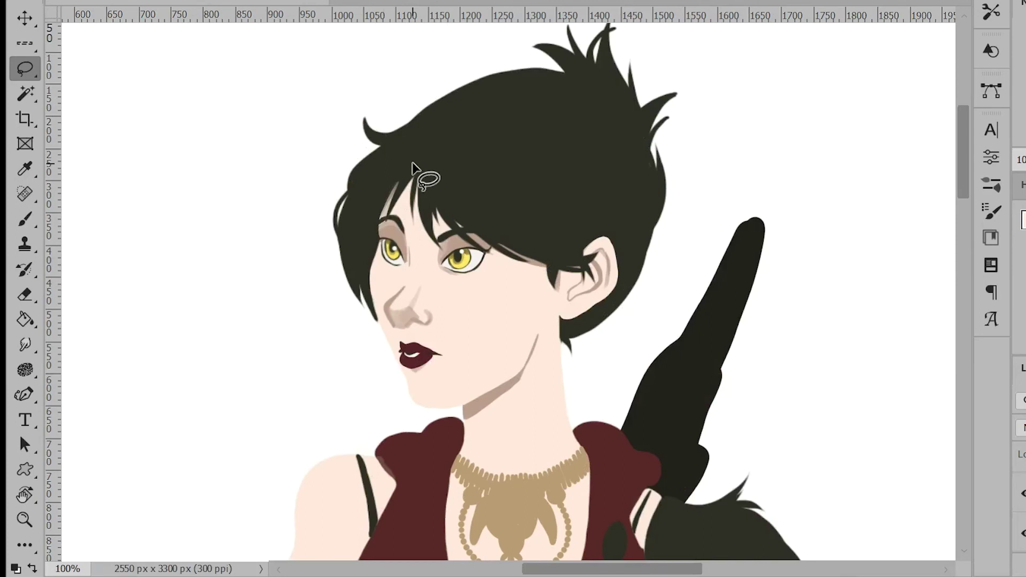
- Rotate and lower the crown and back of the hair, and touch up the area beside the far eye with the eraser
scroll(508, 292, "up", 1)
mouse_move(470, 91)
left_mouse_down()
mouse_move(580, 221)
mouse_move(476, 93)
mouse_move(464, 97)
left_mouse_up()
key("v")
left_click_drag(705, 26, 718, 37)
mouse_move(606, 150)
left_mouse_down()
mouse_move(599, 176)
mouse_move(611, 177)
mouse_move(610, 160)
left_mouse_up()
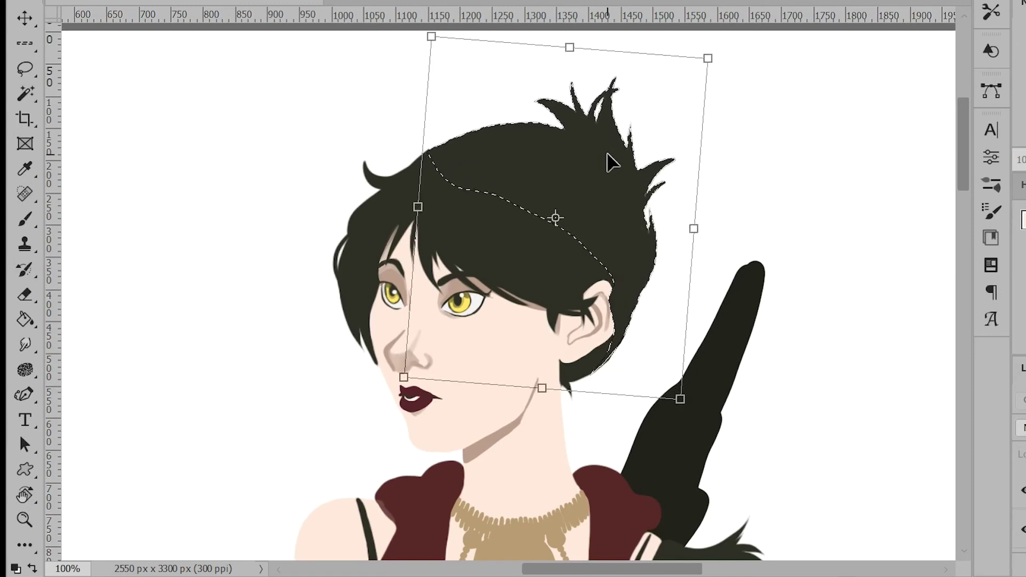
key("ctrl+d")
key("e")
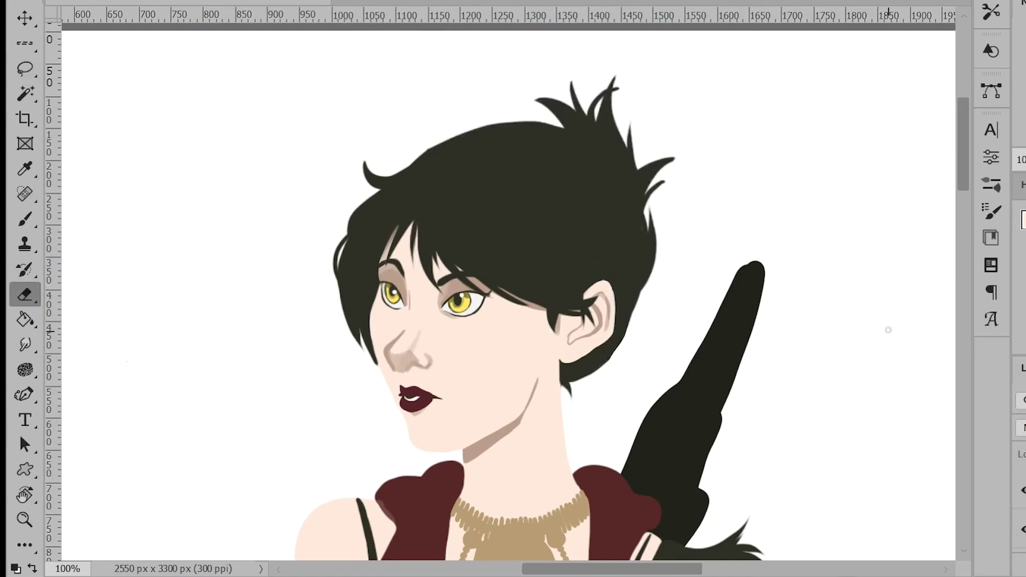
left_click_drag(398, 257, 399, 286)
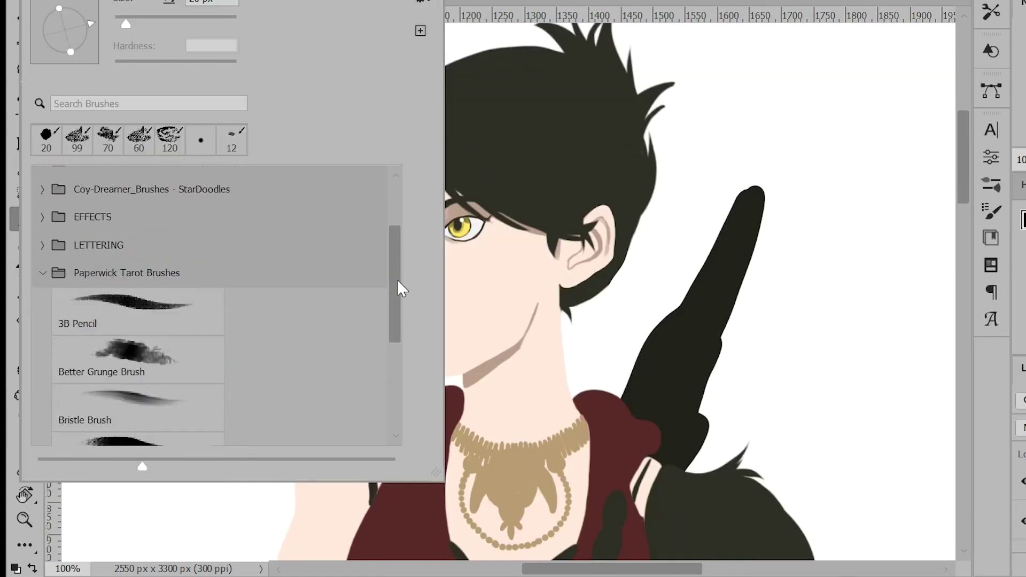
mouse_move(520, 275)
left_mouse_down()
mouse_move(521, 330)
mouse_move(475, 353)
mouse_move(507, 301)
left_mouse_up()
key("ctrl+z")
left_click(499, 356, "alt")
key("ctrl+z")
- Paint a broad light-brown shadow down the side of the face from the hairline to the jaw
left_click_drag(514, 260, 499, 315)
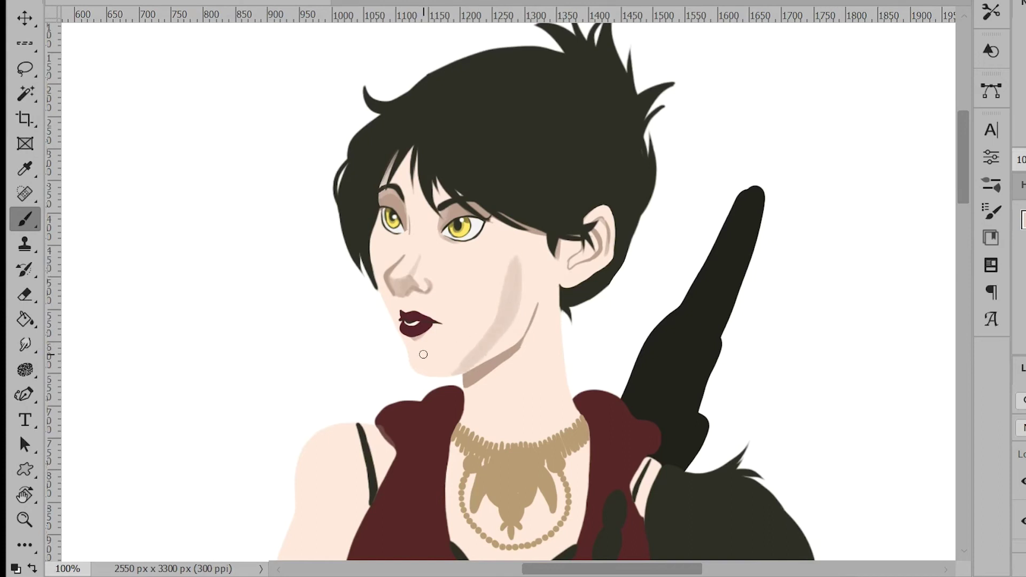
mouse_move(516, 233)
left_mouse_down()
mouse_move(513, 275)
mouse_move(464, 371)
mouse_move(492, 351)
left_mouse_up()
left_click(487, 291, "alt")
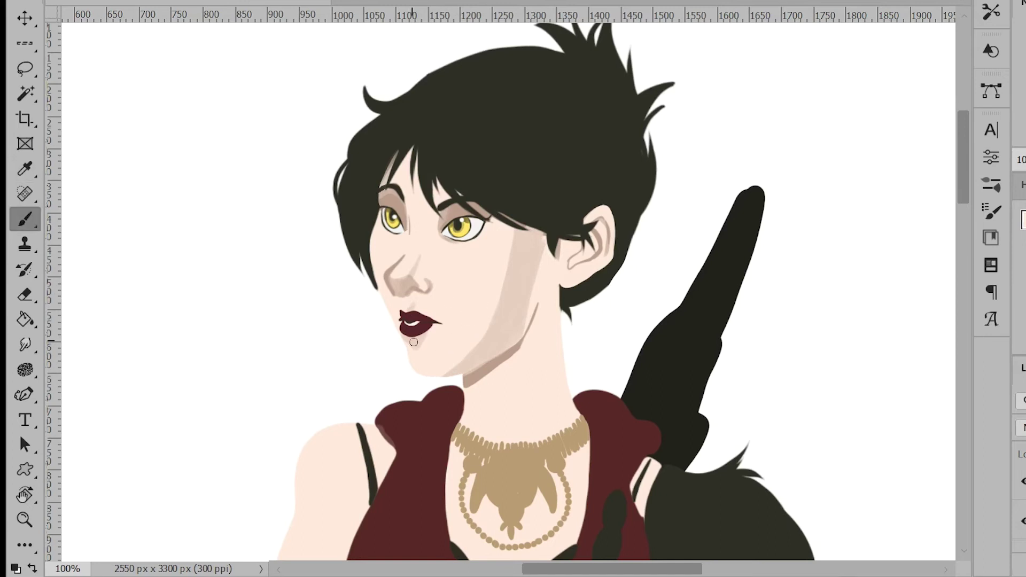
left_click_drag(545, 233, 517, 332)
- Add soft brown shading inside the ear and on the forehead beneath the fringe
mouse_move(603, 243)
left_mouse_down()
mouse_move(588, 254)
mouse_move(599, 250)
left_mouse_up()
left_click(484, 370, "alt")
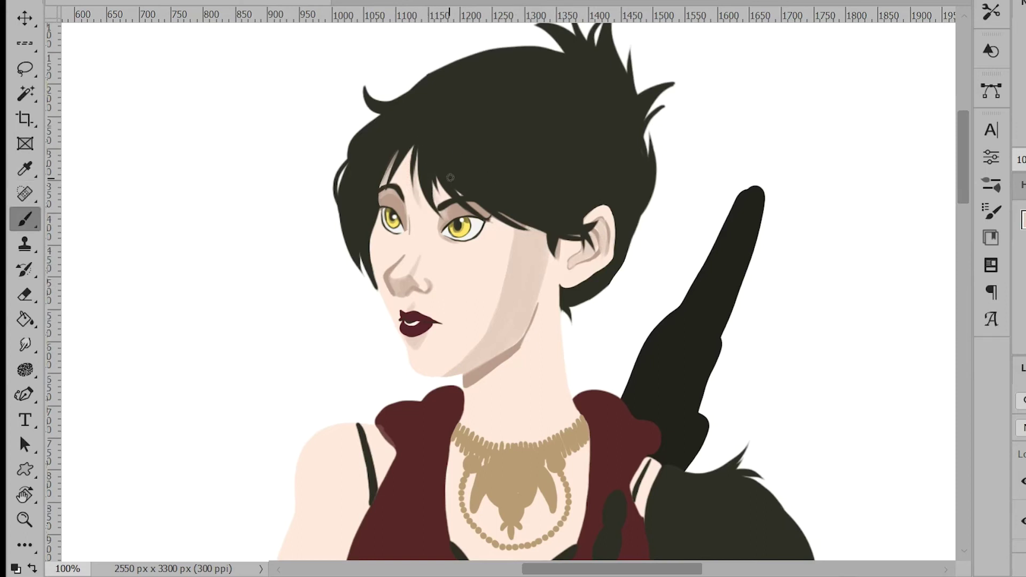
left_click_drag(399, 178, 408, 154)
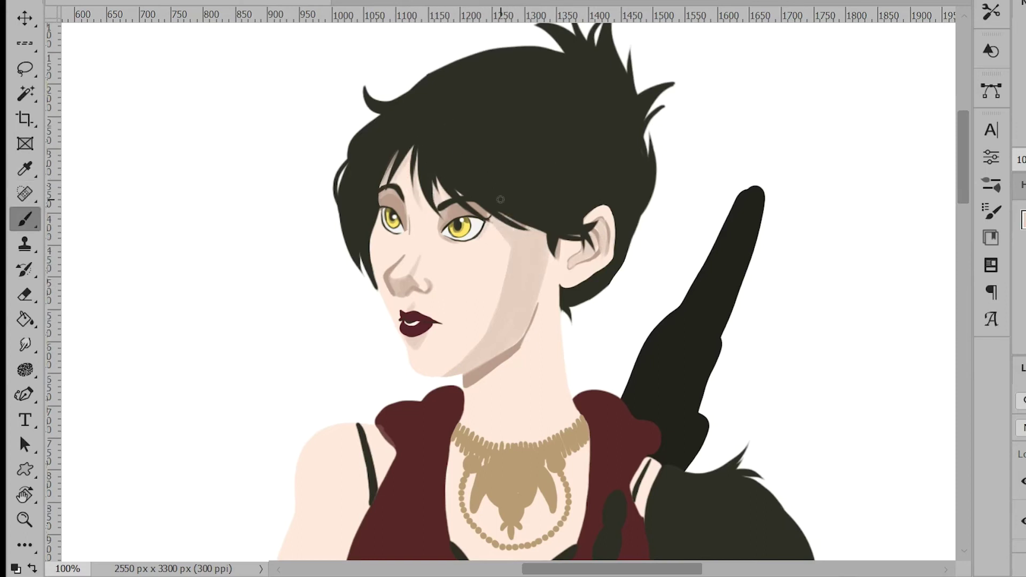
left_click(486, 210, "alt")
left_click_drag(487, 213, 500, 220)
key("ctrl+z")
key("ctrl+z")
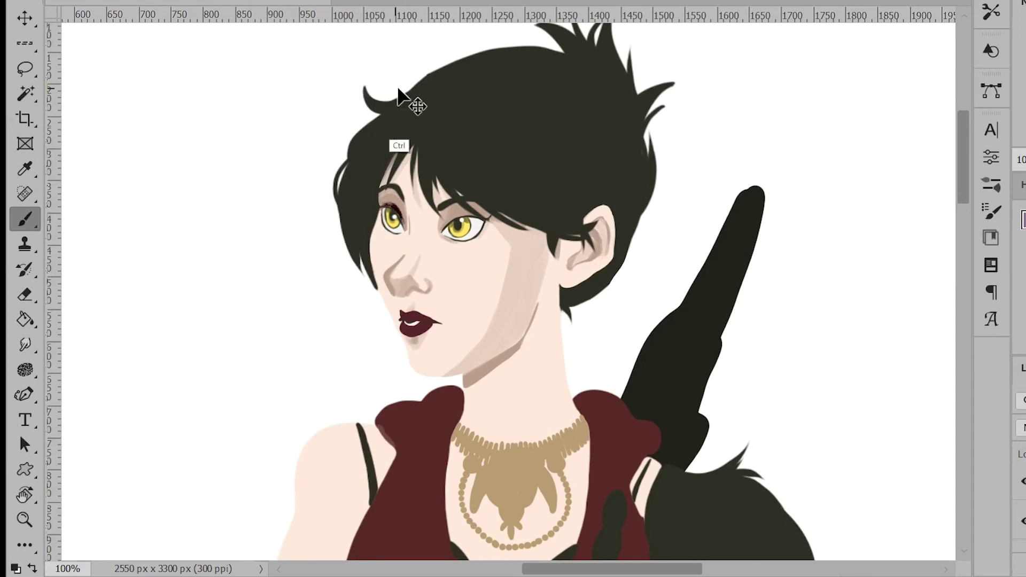
key("ctrl+z")
- Paint purple eyeshadow on the upper lids, outer corners and lower lash lines of both eyes
left_click(359, 1)
left_click(332, 99)
key("ctrl+z")
mouse_move(390, 202)
left_mouse_down()
mouse_move(403, 220)
mouse_move(466, 212)
left_mouse_up()
left_click(359, 2)
key("ctrl+z")
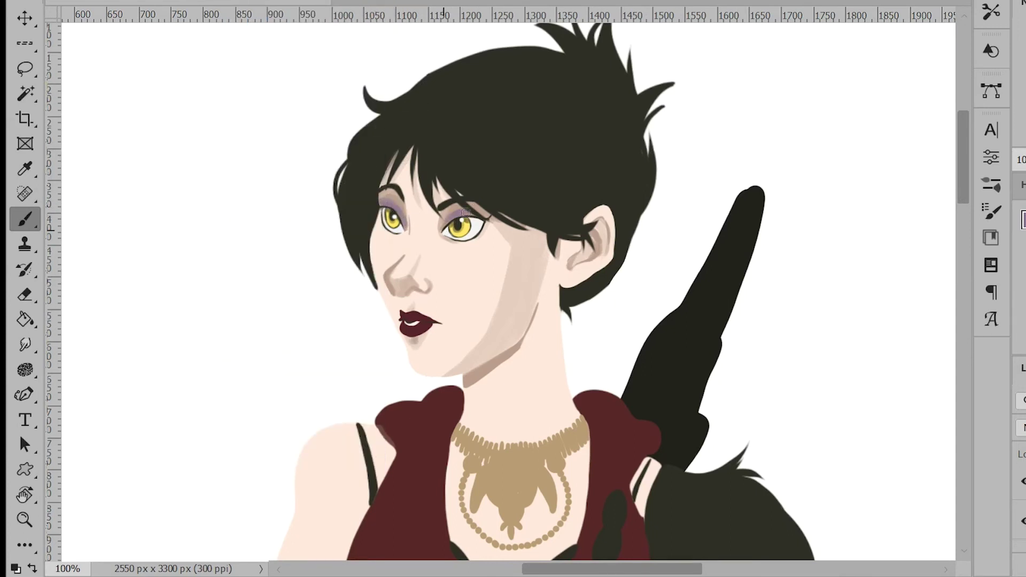
key("ctrl+z")
mouse_move(386, 218)
left_mouse_down()
mouse_move(400, 231)
mouse_move(484, 227)
left_mouse_up()
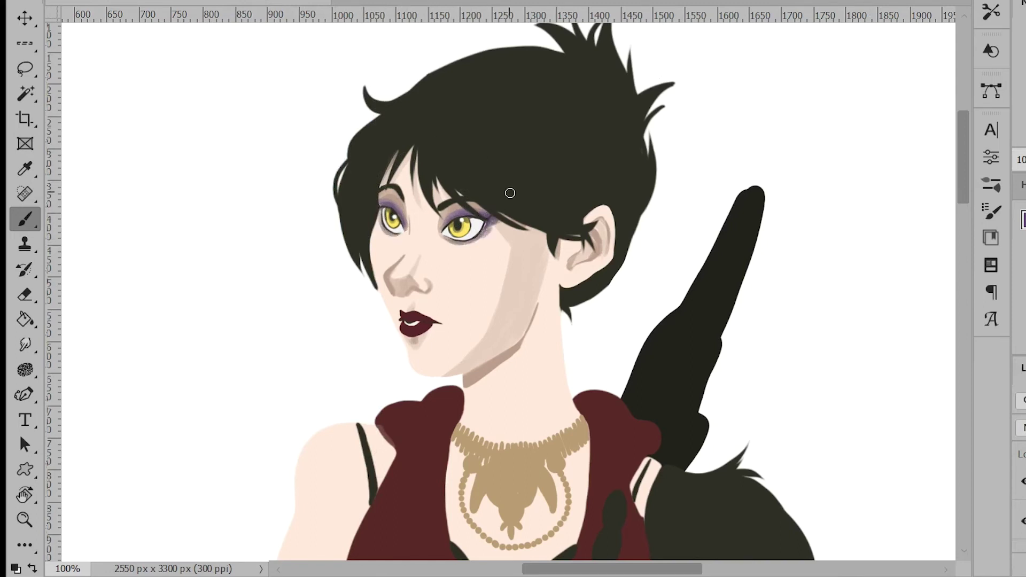
- Choose a different brush preset for smudging the face and reduce its size for fine work around the eyes
left_click(485, 256, "alt")
key("ctrl+plus")
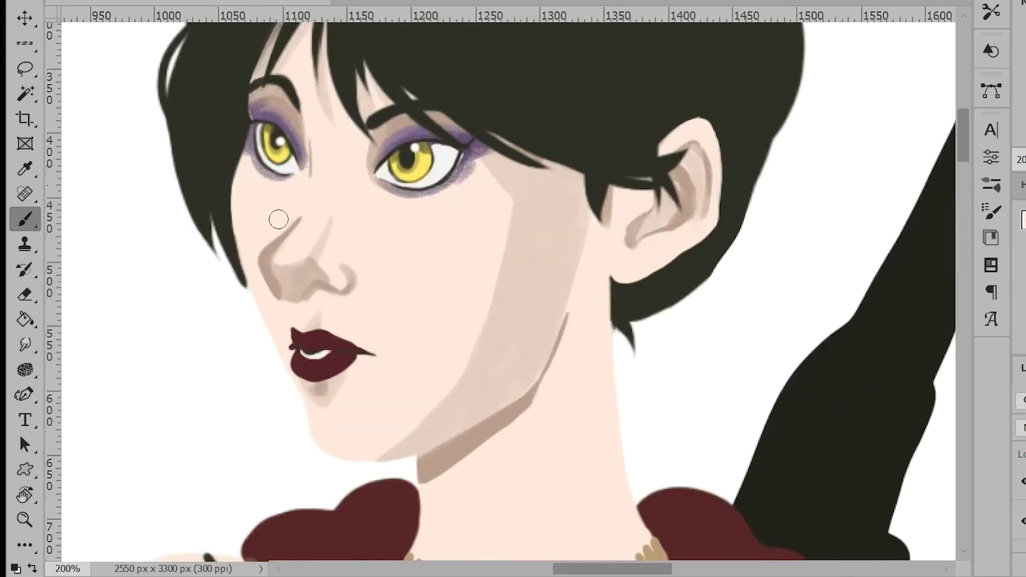
right_click(554, 211)
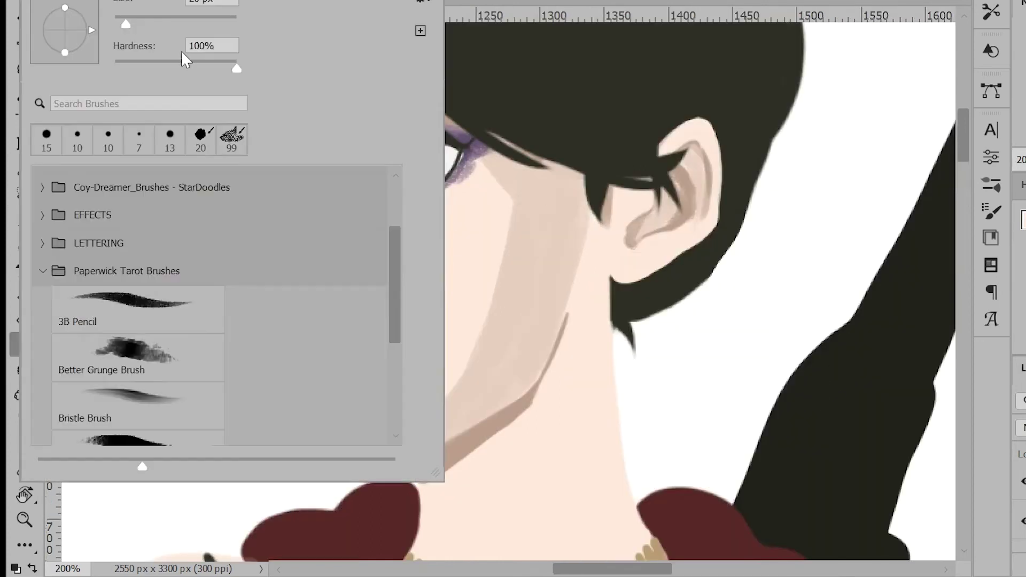
left_click_drag(396, 259, 396, 325)
double_click(172, 284)
key("bracketleft")
key("bracketleft")
key("bracketleft")
key("bracketleft")
key("bracketleft")
key("bracketleft")
key("bracketleft")
key("bracketleft")
key("bracketleft")
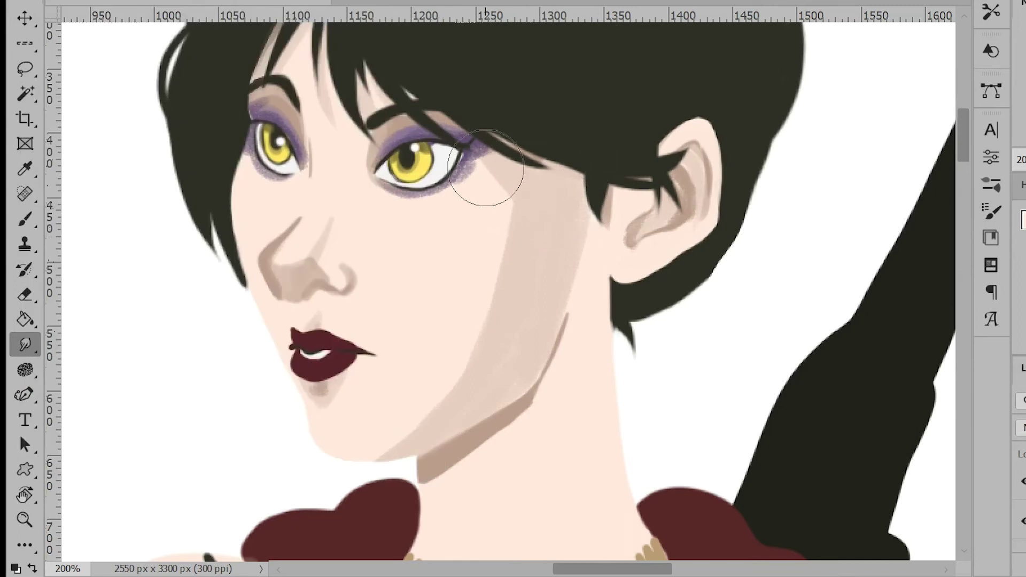
key("bracketleft")
key("bracketleft")
- Paint fine black eyeliner along the upper and lower lids of both eyes
key("b")
left_click_drag(462, 156, 461, 162)
key("e")
key("b")
left_click(477, 151, "alt")
key("e")
key("b")
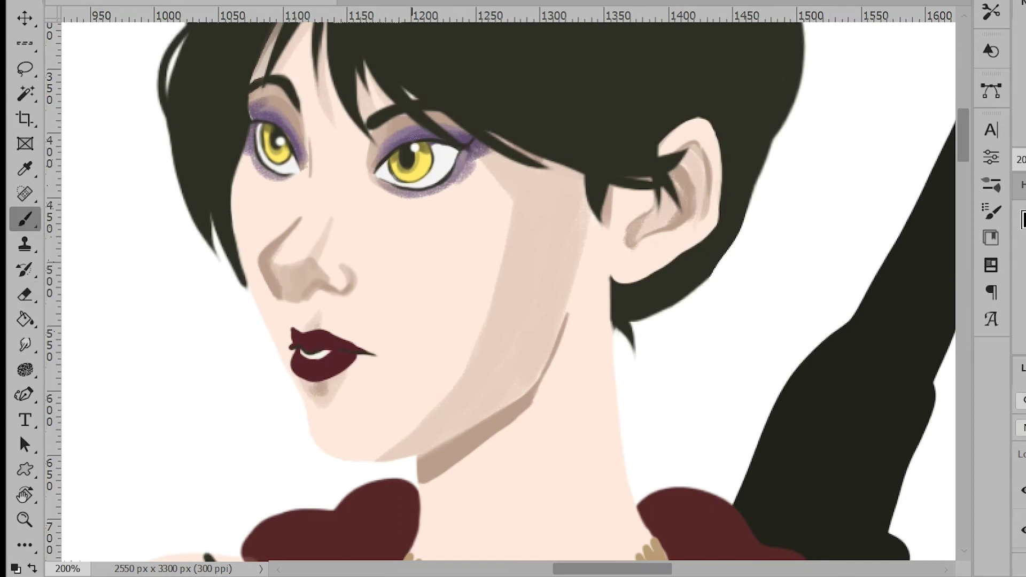
mouse_move(382, 172)
left_mouse_down()
mouse_move(427, 142)
mouse_move(452, 169)
left_mouse_up()
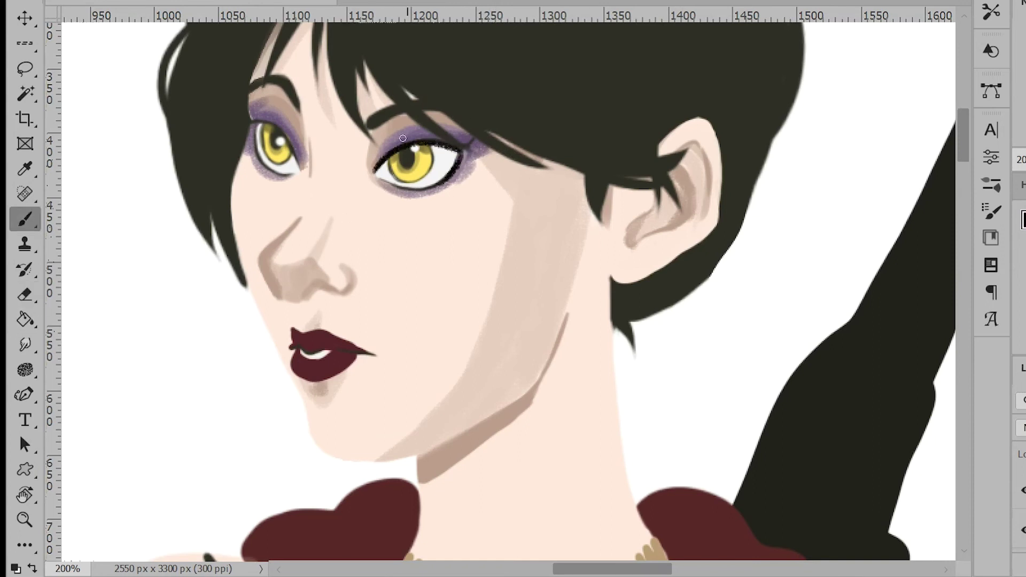
left_click_drag(273, 139, 277, 145)
mouse_move(253, 123)
left_mouse_down()
mouse_move(284, 138)
mouse_move(298, 166)
left_mouse_up()
left_click_drag(254, 124, 264, 164)
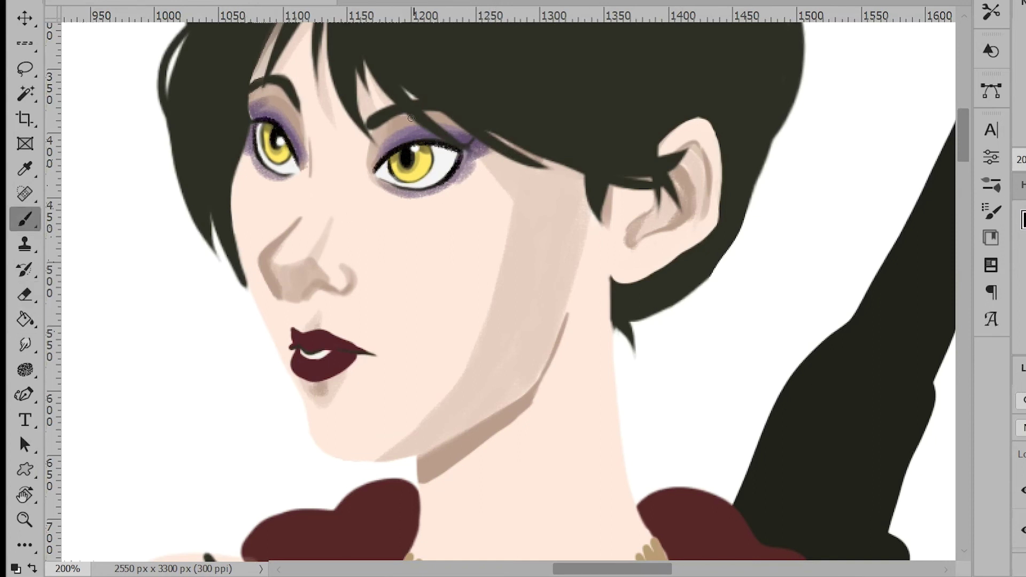
- Soften the purple under the eyes and outline the nose contour and nostrils in dark purple
left_click(430, 195, "alt")
key("r")
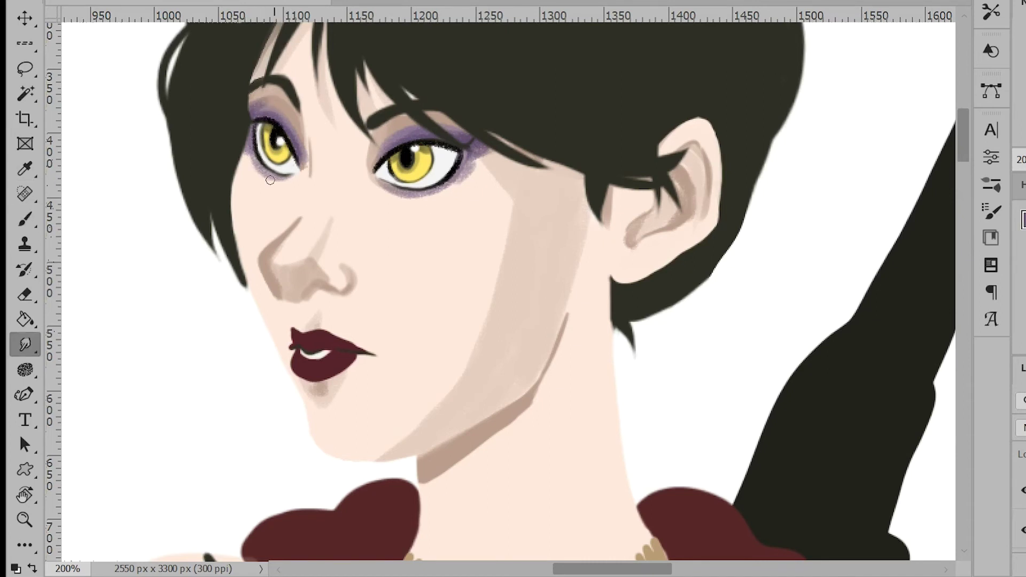
key("b")
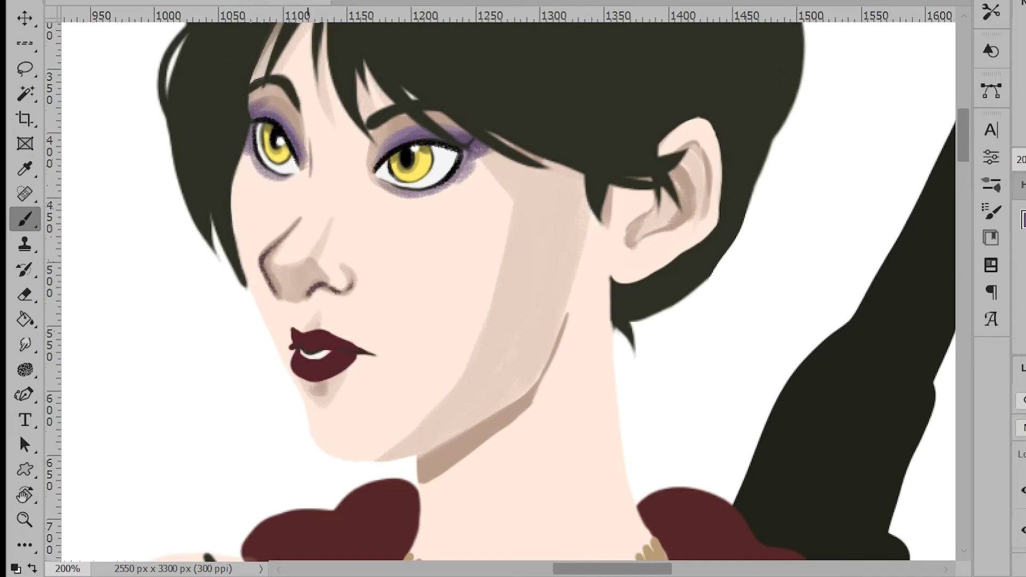
- Paint soft reddish-brown shading from the near eye's outer corner beneath the fringe, and beside the far eye
left_click(311, 155, "alt")
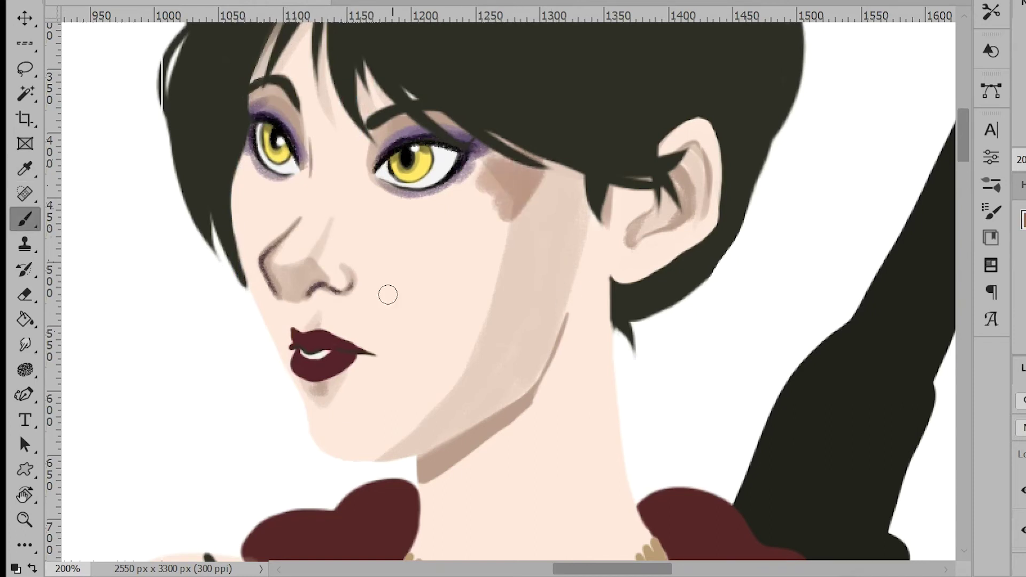
key("ctrl+z")
left_click_drag(475, 158, 523, 162)
mouse_move(443, 195)
left_mouse_down()
mouse_move(520, 161)
mouse_move(566, 171)
left_mouse_up()
left_click_drag(247, 148, 250, 165)
left_click(523, 187, "alt")
key("ctrl+z")
left_click(256, 2)
mouse_move(517, 181)
left_mouse_down()
mouse_move(545, 195)
mouse_move(488, 174)
left_mouse_up()
left_click(256, 2)
left_click_drag(241, 160, 277, 178)
- Paint soft pale highlights on the skin beneath the eyes
left_click(1024, 214)
mouse_move(435, 196)
left_mouse_down()
mouse_move(396, 194)
mouse_move(386, 208)
left_mouse_up()
left_click_drag(468, 210, 417, 213)
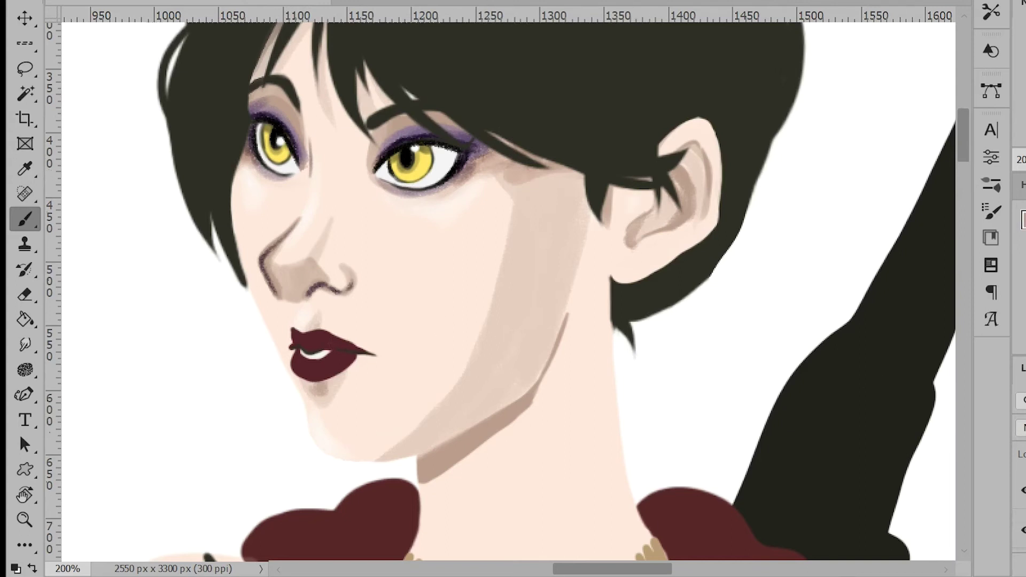
- Soften the edge of the jaw shadow and add light shading to the nose and the inner eye corners
mouse_move(448, 481)
left_mouse_down()
mouse_move(526, 415)
mouse_move(430, 478)
left_mouse_up()
key("ctrl+z")
left_click_drag(567, 321, 526, 414)
left_click_drag(280, 280, 328, 242)
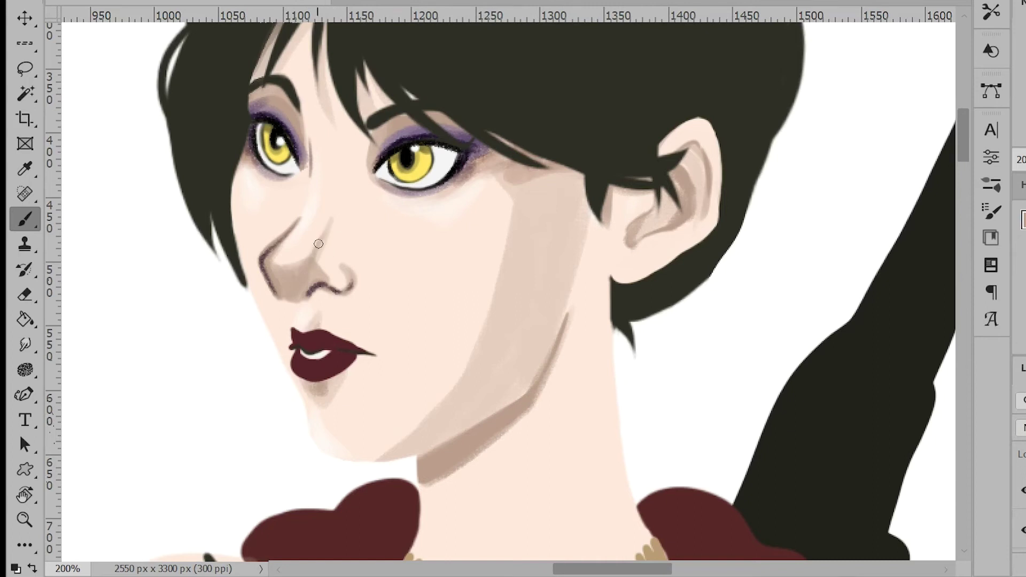
left_click_drag(307, 140, 303, 124)
mouse_move(369, 141)
left_mouse_down()
mouse_move(378, 184)
mouse_move(365, 180)
left_mouse_up()
- Shade the back and tendons of the neck and the collarbones around the necklace in light brown
left_click(423, 204, "alt")
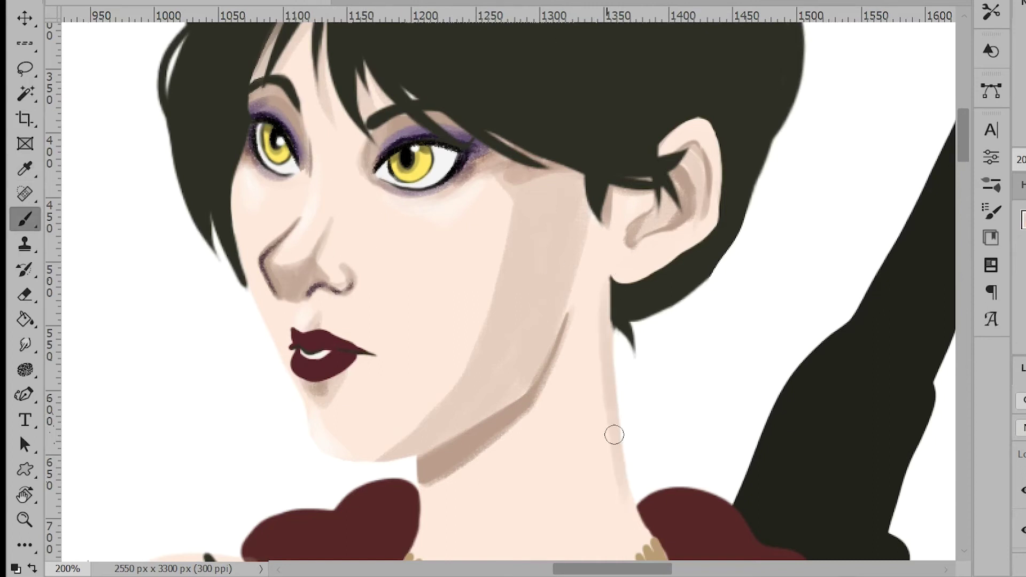
scroll(614, 431, "down", 5)
left_click_drag(449, 246, 462, 332)
left_click_drag(447, 401, 484, 468)
mouse_move(402, 337)
left_mouse_down()
mouse_move(557, 386)
mouse_move(662, 342)
left_mouse_up()
mouse_move(665, 402)
left_mouse_down()
mouse_move(612, 424)
mouse_move(612, 441)
left_mouse_up()
- Add light-brown shading to the cleavage and neckline edges, and to both bare shoulders beside the tunic
left_click_drag(960, 151, 960, 168)
mouse_move(459, 376)
left_mouse_down()
mouse_move(501, 505)
mouse_move(487, 521)
left_mouse_up()
key("ctrl+z")
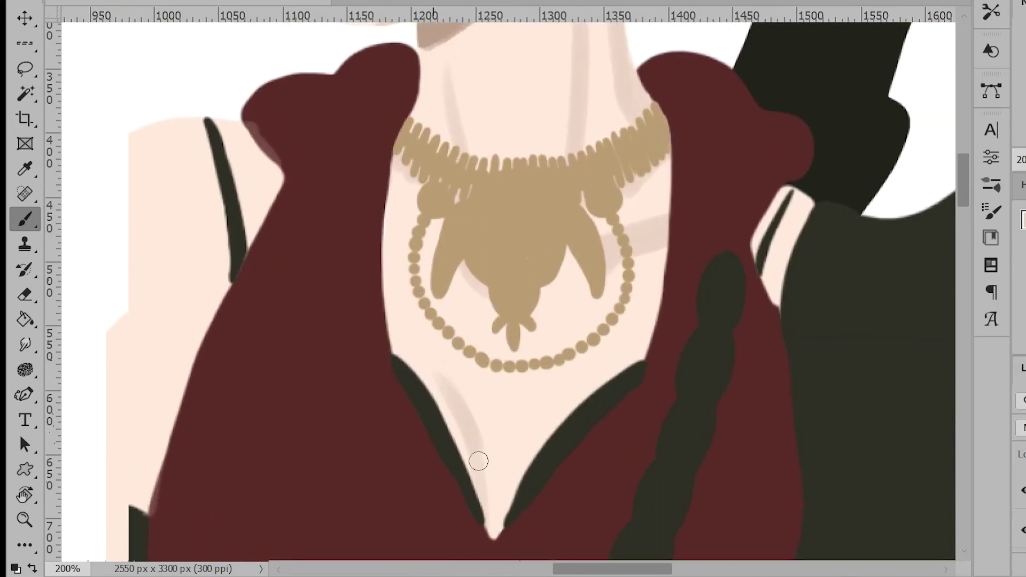
left_click_drag(549, 380, 503, 511)
left_click_drag(662, 254, 642, 359)
left_click_drag(387, 235, 397, 355)
mouse_move(767, 256)
left_mouse_down()
mouse_move(785, 281)
mouse_move(781, 257)
left_mouse_up()
mouse_move(270, 160)
left_mouse_down()
mouse_move(262, 211)
mouse_move(224, 194)
mouse_move(128, 510)
mouse_move(197, 353)
left_mouse_up()
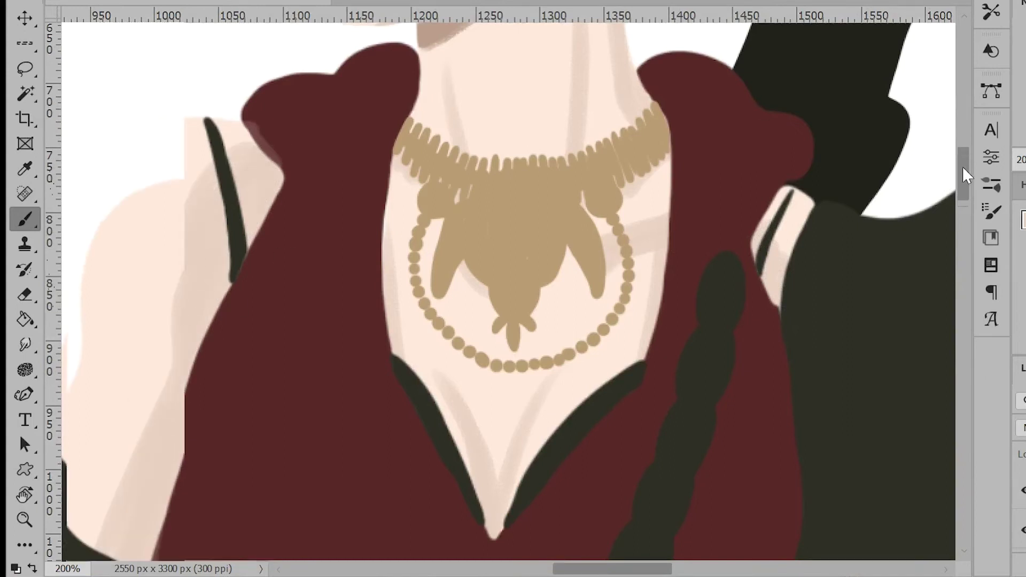
- Deepen the shading on the neck and the cleavage
left_click_drag(961, 192, 961, 168)
left_click_drag(616, 173, 645, 334)
left_click_drag(963, 168, 964, 200)
left_click_drag(667, 142, 603, 157)
key("ctrl+z")
mouse_move(461, 326)
left_mouse_down()
mouse_move(496, 417)
mouse_move(489, 424)
left_mouse_up()
left_click_drag(534, 312, 497, 451)
- Shade the edges of the bare arm from the armband down to the wrist cuff
key("ctrl+minus")
mouse_move(294, 484)
left_mouse_down()
mouse_move(294, 442)
mouse_move(287, 479)
left_mouse_up()
left_click_drag(962, 200, 962, 241)
left_click_drag(234, 280, 291, 407)
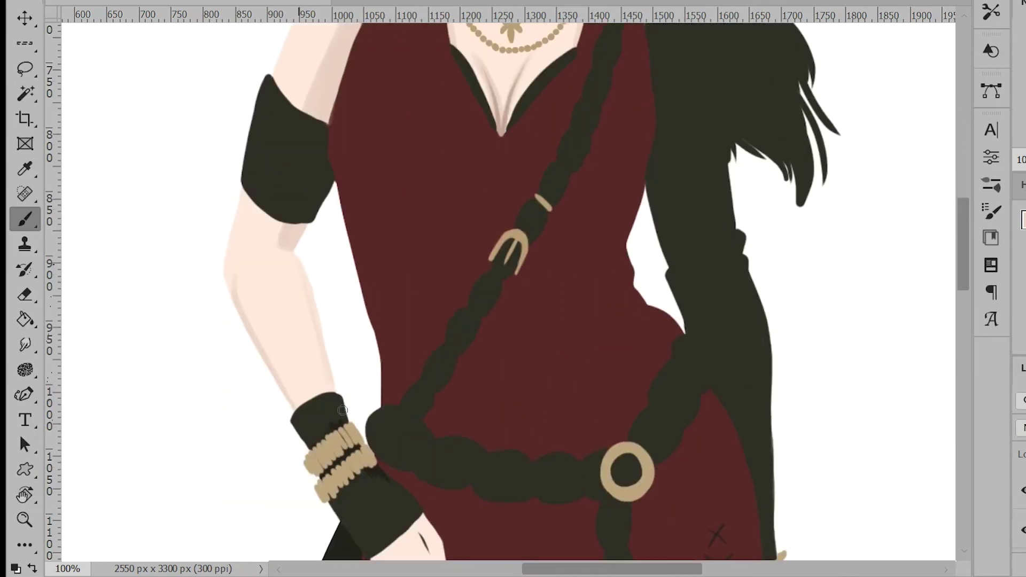
- Add light-brown shading to the fingers of the hand below the bracelets
left_click_drag(963, 247, 964, 274)
mouse_move(408, 378)
left_mouse_down()
mouse_move(425, 419)
mouse_move(420, 399)
left_mouse_up()
left_click_drag(420, 361, 432, 380)
key("ctrl+z")
key("ctrl+z")
mouse_move(439, 431)
left_mouse_down()
mouse_move(447, 371)
mouse_move(425, 431)
mouse_move(395, 427)
left_mouse_up()
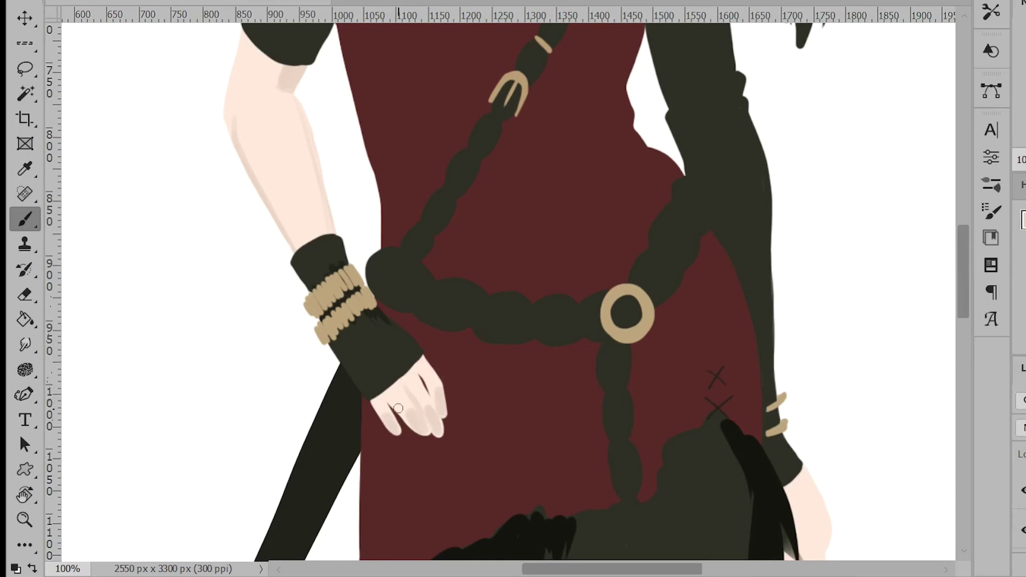
- Paint a darker brown crease at the elbow and deepen the shadow below the armband
scroll(529, 251, "up", 6)
left_click(509, 140, "alt")
mouse_move(296, 280)
left_mouse_down()
mouse_move(267, 276)
mouse_move(292, 276)
left_mouse_up()
left_click_drag(330, 169, 339, 114)
- Darken the shadows between the fingers of the hand below the bracelets
scroll(344, 351, "down", 4)
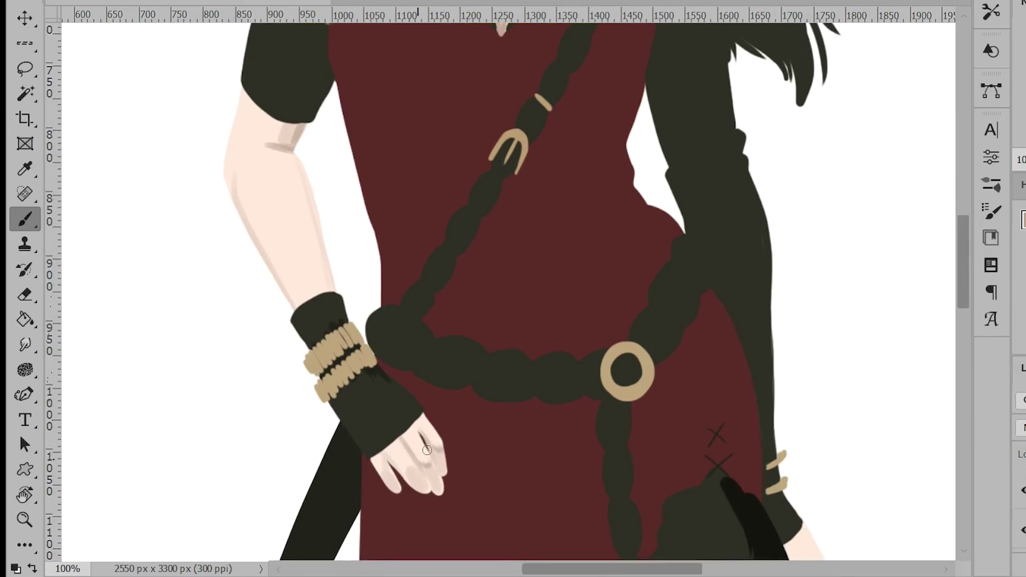
key("ctrl+z")
mouse_move(403, 468)
left_mouse_down()
mouse_move(381, 391)
mouse_move(416, 424)
mouse_move(394, 488)
left_mouse_up()
- Shade the fingers and back of the other hand, and darken the skin below its cuff
left_click_drag(961, 270, 960, 310)
left_click_drag(793, 349, 806, 383)
mouse_move(787, 354)
left_mouse_down()
mouse_move(797, 387)
mouse_move(825, 379)
left_mouse_up()
left_click_drag(812, 305, 829, 342)
left_click(332, 47, "alt")
mouse_move(788, 312)
left_mouse_down()
mouse_move(794, 334)
mouse_move(810, 318)
left_mouse_up()
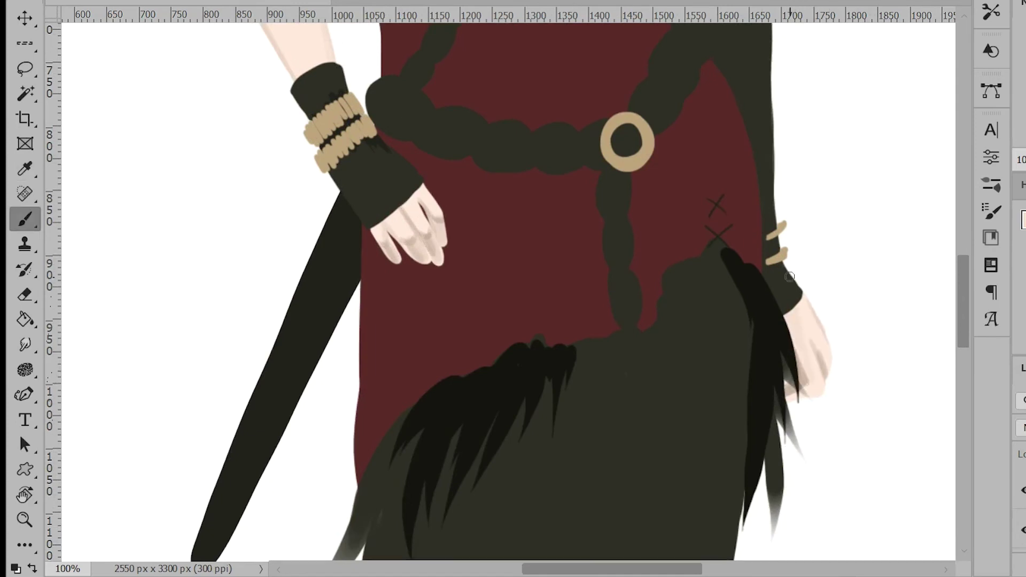
- Draw dark-red fold lines and edge shadows on the left side of the hood down to the neckline's point
left_click_drag(962, 302, 962, 166)
left_click(503, 210, "alt")
scroll(400, 264, "down", 3)
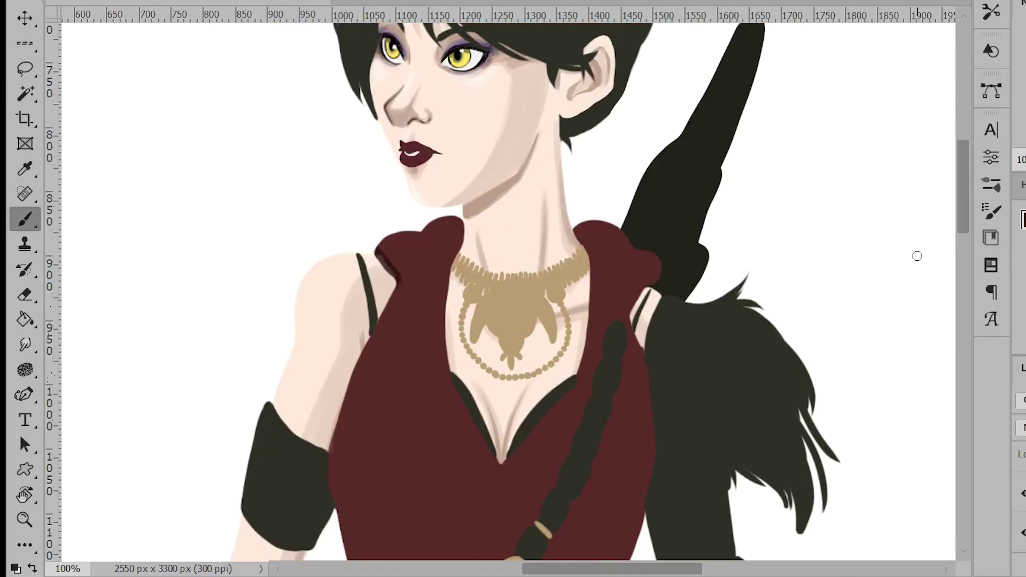
key("e")
key("b")
mouse_move(397, 268)
left_mouse_down()
mouse_move(420, 364)
mouse_move(465, 410)
left_mouse_up()
mouse_move(464, 235)
left_mouse_down()
mouse_move(447, 268)
mouse_move(442, 377)
left_mouse_up()
left_click_drag(463, 412, 501, 469)
left_click_drag(422, 233, 415, 278)
- Draw dark-red folds on the right side of the hood and erase the braided strap's top where it overlaps
left_click_drag(635, 251, 621, 288)
left_click_drag(514, 459, 589, 393)
left_click_drag(659, 266, 623, 314)
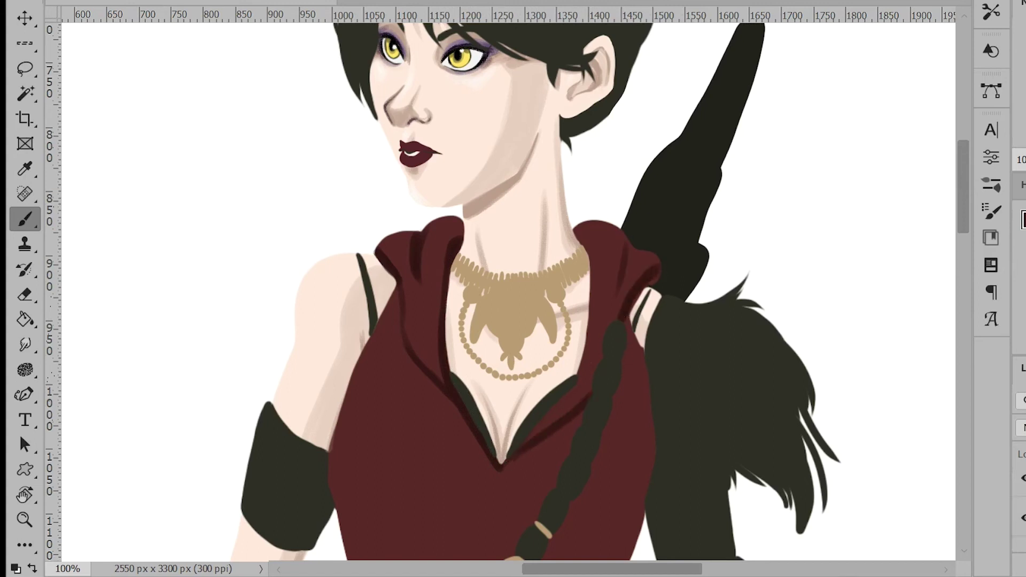
key("e")
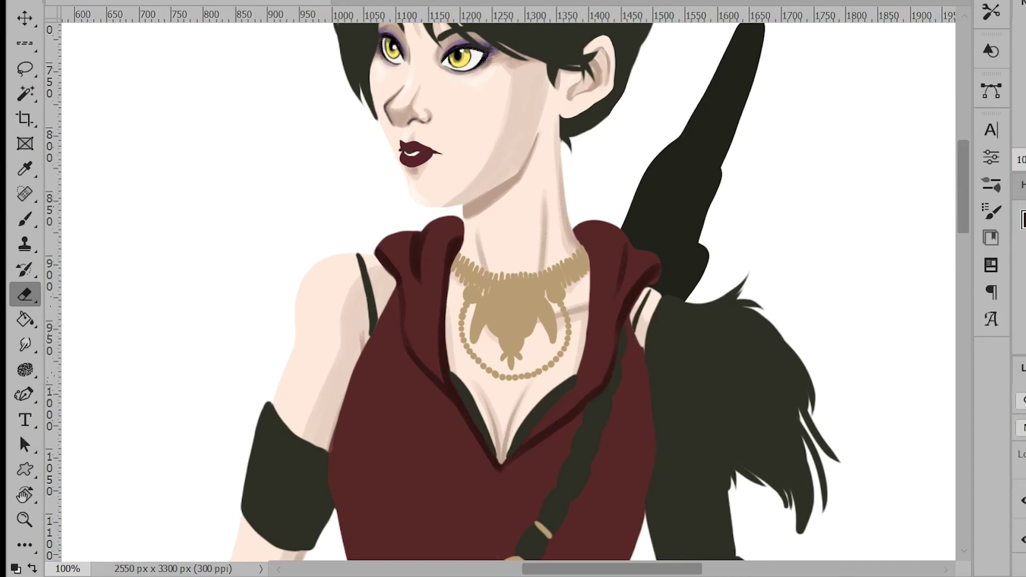
- Paint softer dark-red shading between the fold lines on both sides of the hood
key("i")
left_click(445, 331)
key("b")
mouse_move(449, 378)
left_mouse_down()
mouse_move(420, 261)
mouse_move(442, 371)
left_mouse_up()
left_click_drag(420, 308, 427, 359)
mouse_move(571, 392)
left_mouse_down()
mouse_move(593, 350)
mouse_move(543, 415)
left_mouse_up()
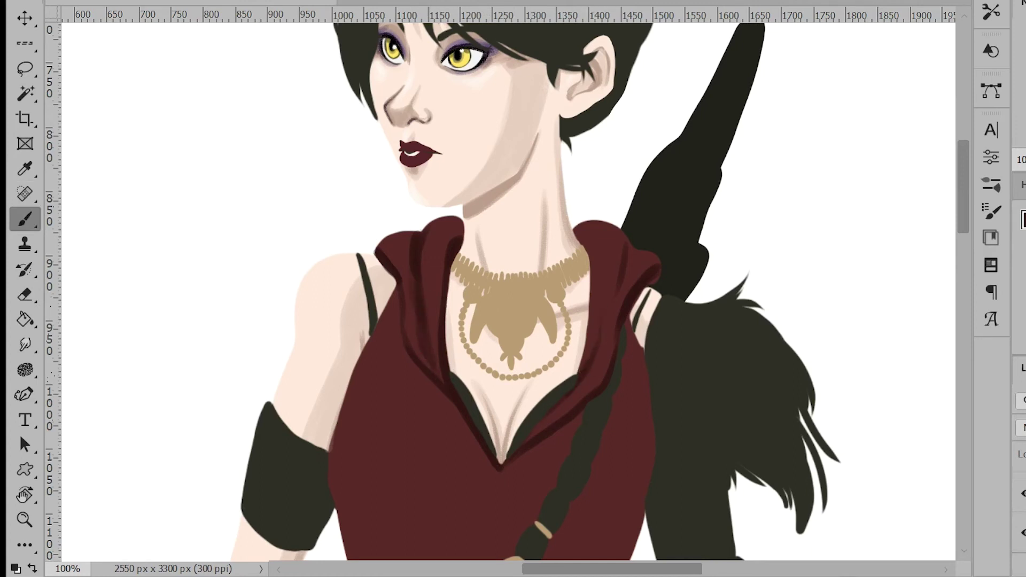
left_click_drag(579, 386, 577, 235)
left_click_drag(626, 259, 622, 230)
left_click_drag(634, 267, 627, 239)
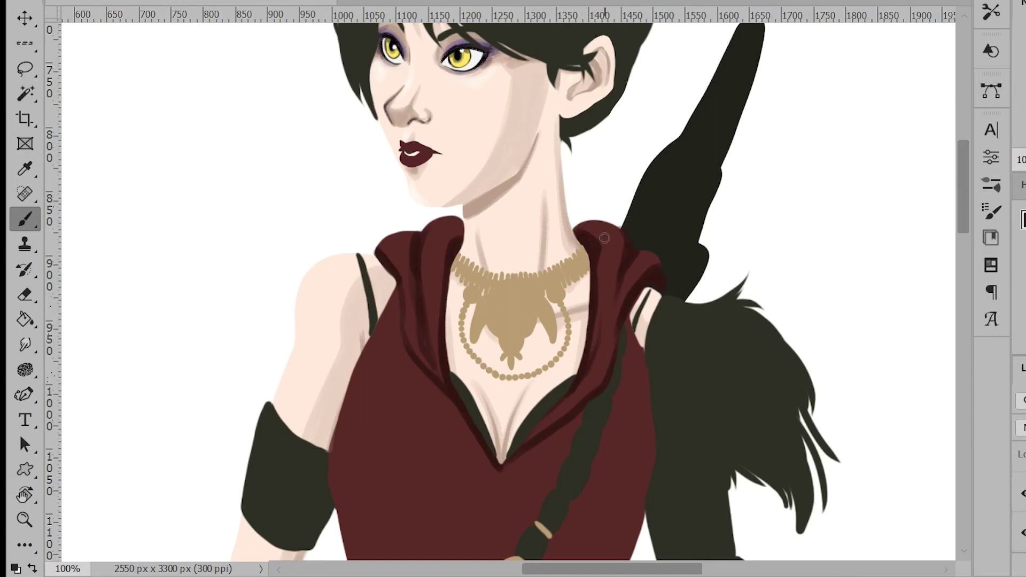
- Extend the right side of the hood toward the back of the neck in red and clean its outline
key("e")
key("b")
mouse_move(571, 218)
left_mouse_down()
mouse_move(613, 231)
mouse_move(593, 217)
mouse_move(604, 217)
left_mouse_up()
key("e")
key("ctrl+z")
key("b")
key("e")
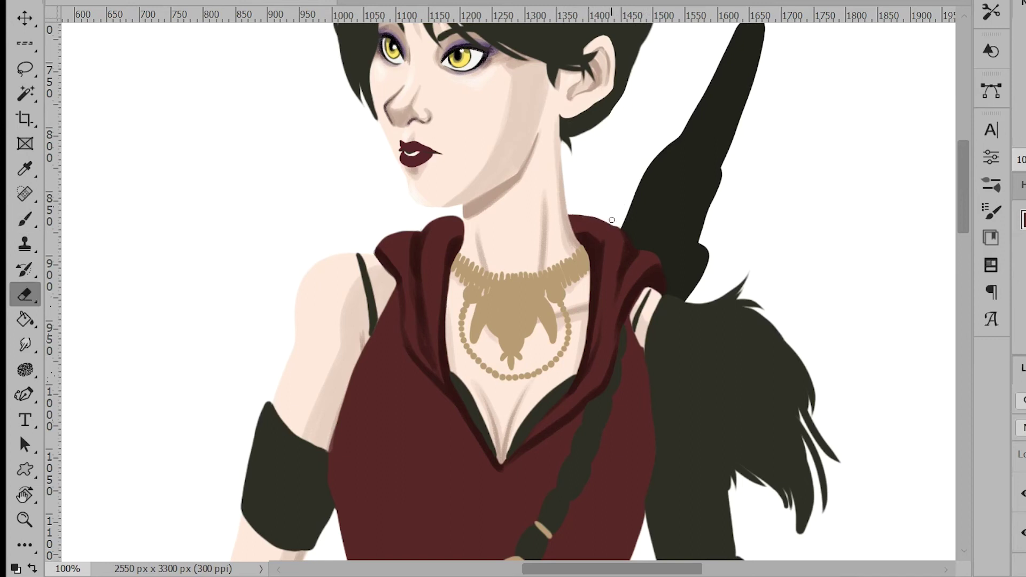
- Paint a dark-red shadow along the right edge of the neckline down to its point
key("b")
left_click_drag(578, 390, 497, 473)
key("ctrl+z")
left_click(600, 278, "alt")
left_click_drag(560, 399, 492, 481)
- Draw two dark-red seam lines down the front of the tunic from the chest to the belt
scroll(578, 421, "down", 5)
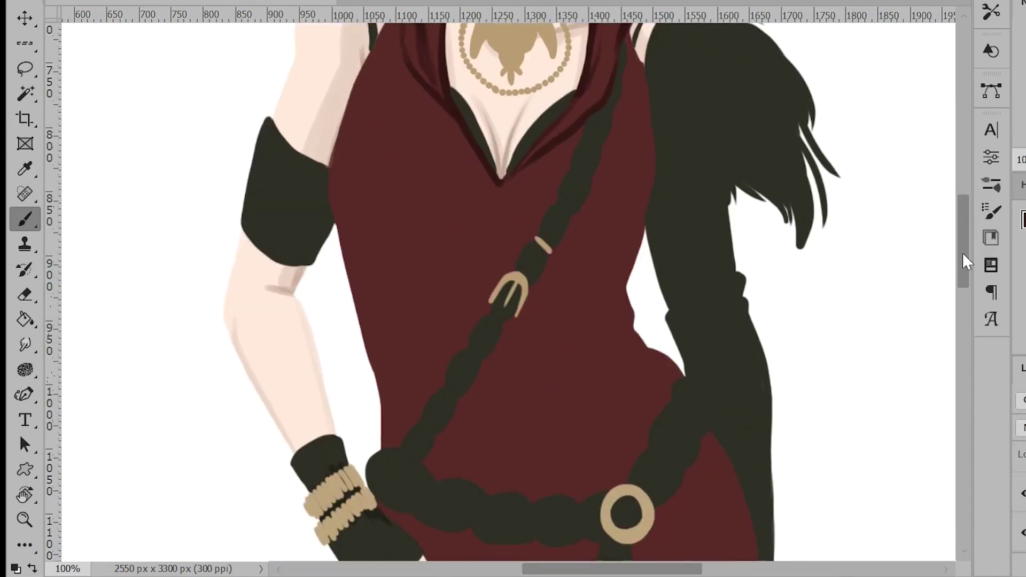
mouse_move(413, 49)
left_mouse_down()
mouse_move(422, 353)
mouse_move(441, 471)
left_mouse_up()
mouse_move(595, 150)
left_mouse_down()
mouse_move(572, 299)
mouse_move(644, 429)
left_mouse_up()
- Continue both seam lines below the belt and darken the tunic's left edge under the hand
scroll(639, 399, "down", 5)
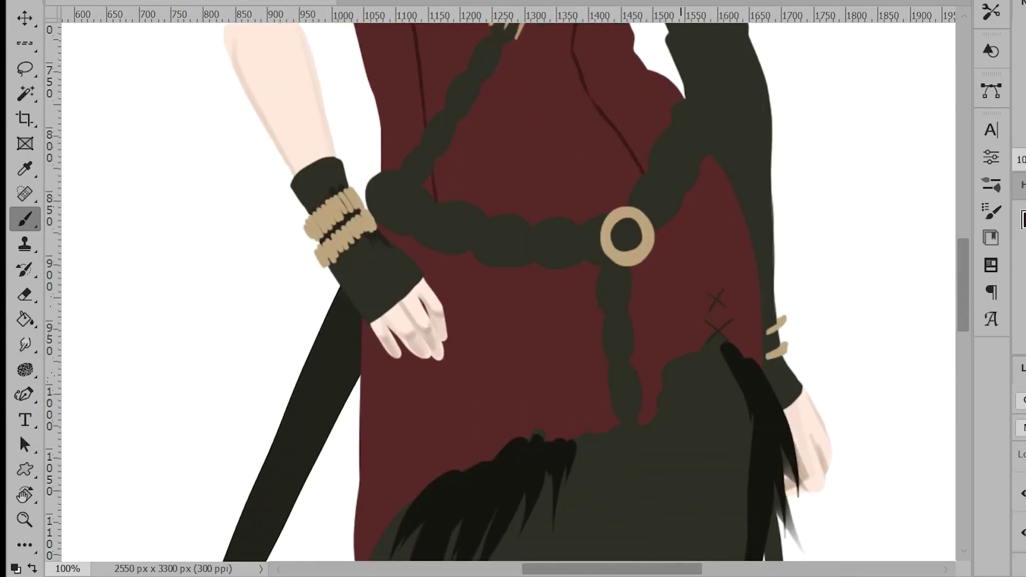
left_click_drag(682, 207, 715, 324)
key("e")
key("b")
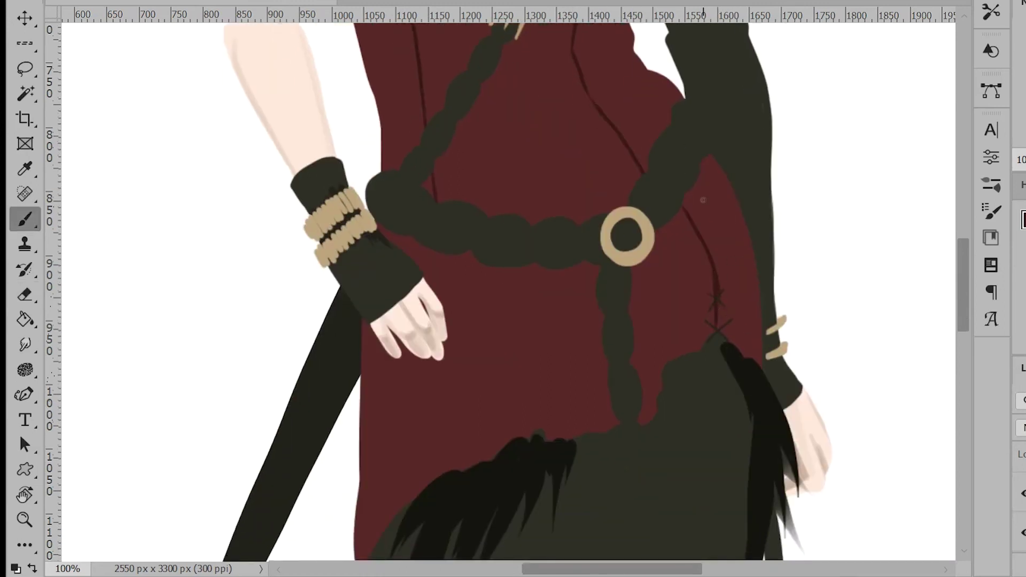
left_click_drag(366, 323, 367, 393)
left_click_drag(363, 347, 364, 423)
left_click_drag(442, 368, 439, 472)
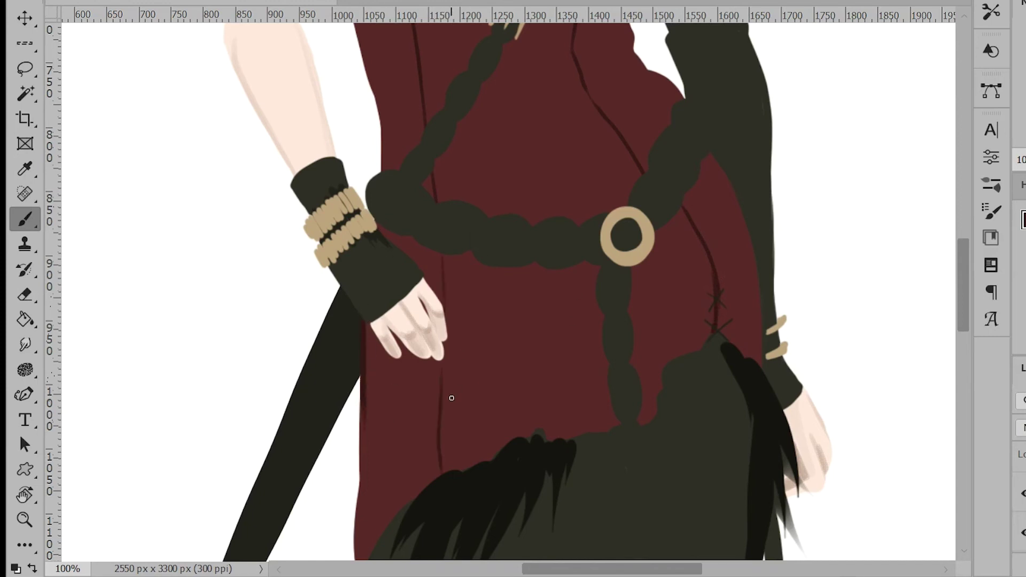
- Paint dark-red shadows down the right side of the tunic's waist and hip, and smudge them into the fabric
scroll(451, 398, "up", 5)
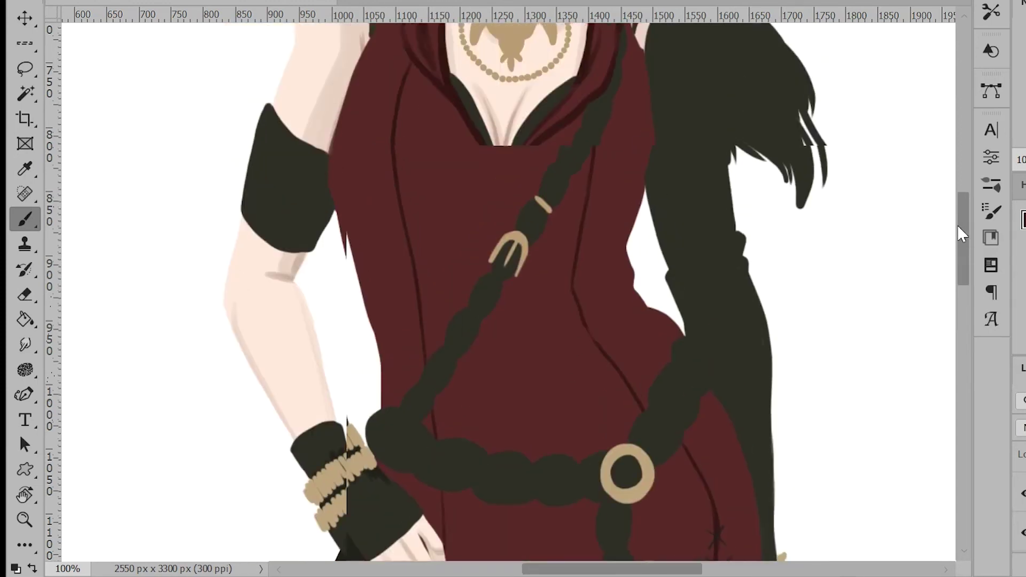
left_click_drag(652, 175, 621, 277)
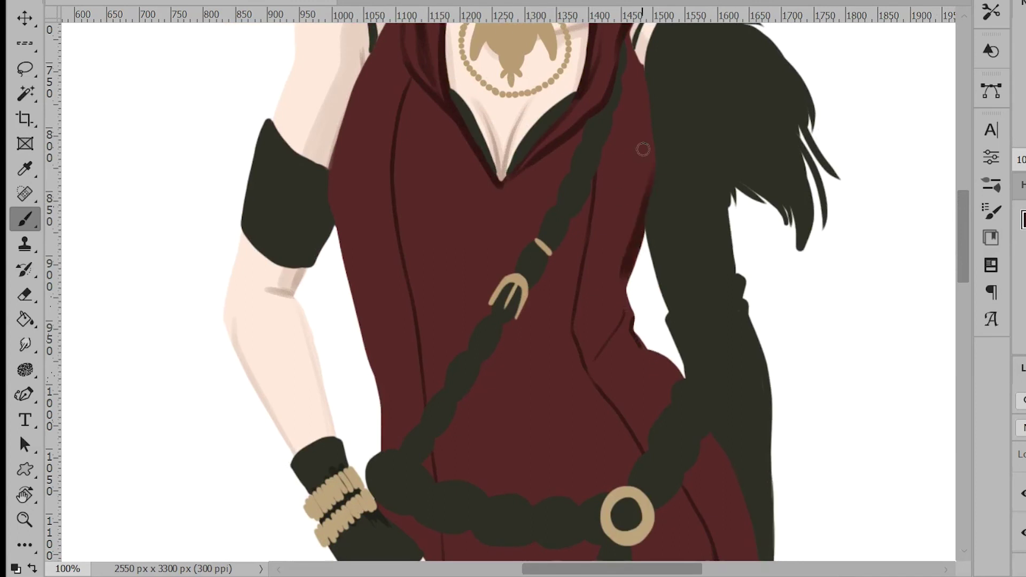
mouse_move(653, 156)
left_mouse_down()
mouse_move(614, 243)
mouse_move(625, 236)
mouse_move(594, 324)
left_mouse_up()
left_click_drag(604, 158, 649, 174)
mouse_move(629, 336)
left_mouse_down()
mouse_move(654, 379)
mouse_move(649, 419)
left_mouse_up()
left_click_drag(590, 372, 643, 441)
mouse_move(618, 319)
left_mouse_down()
mouse_move(594, 345)
mouse_move(592, 315)
left_mouse_up()
left_click(24, 345)
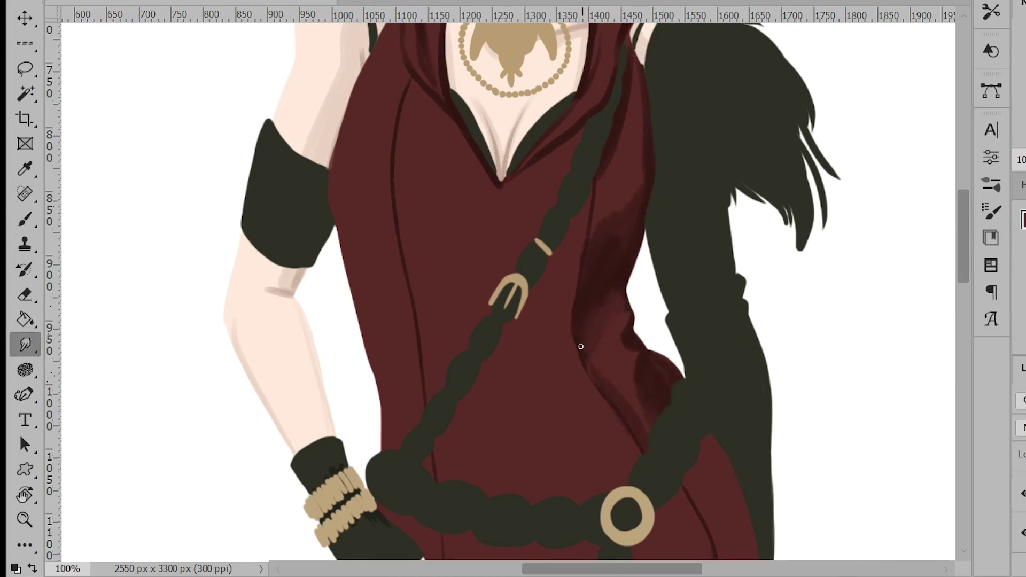
- Paint a sampled purplish dark-red shadow under the bust, from the tunic's left edge across the neckline point to the right waist shadow
key("b")
left_click(612, 161, "alt")
left_click_drag(609, 163, 603, 207)
left_click_drag(336, 166, 354, 251)
left_click_drag(400, 205, 413, 267)
left_click_drag(483, 187, 459, 261)
left_click_drag(512, 205, 521, 238)
left_click_drag(574, 236, 556, 266)
left_click_drag(510, 184, 500, 262)
mouse_move(498, 274)
left_mouse_down()
mouse_move(447, 330)
mouse_move(480, 262)
left_mouse_up()
mouse_move(348, 188)
left_mouse_down()
mouse_move(378, 270)
mouse_move(433, 284)
left_mouse_up()
mouse_move(422, 262)
left_mouse_down()
mouse_move(459, 286)
mouse_move(460, 251)
left_mouse_up()
left_click_drag(349, 180, 364, 208)
left_click_drag(455, 121, 485, 175)
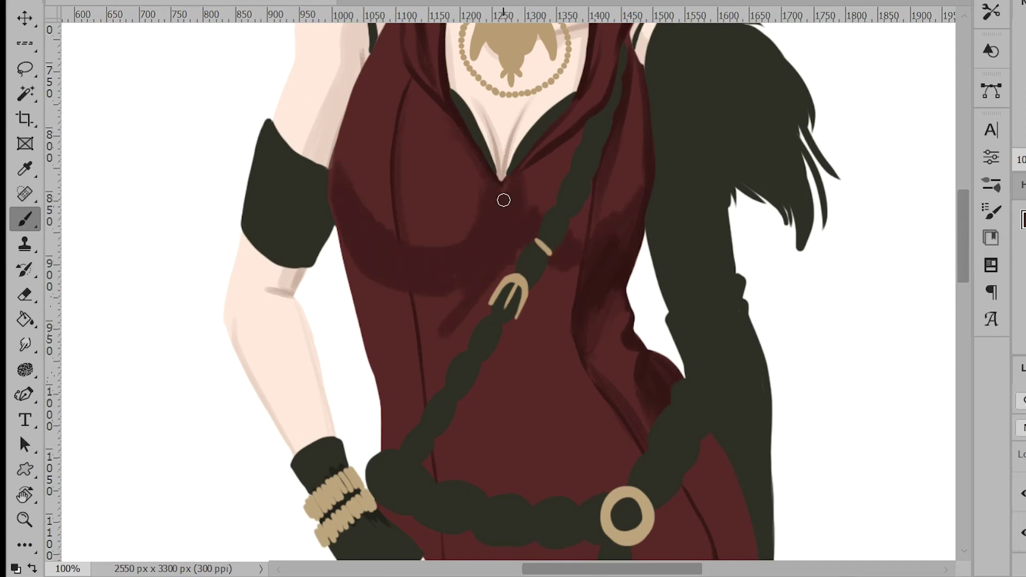
- Paint diagonal folds across the tunic's waist and deepen the lower edge of the bust shadow and the left side
left_click_drag(550, 285, 570, 268)
left_click_drag(579, 318, 486, 474)
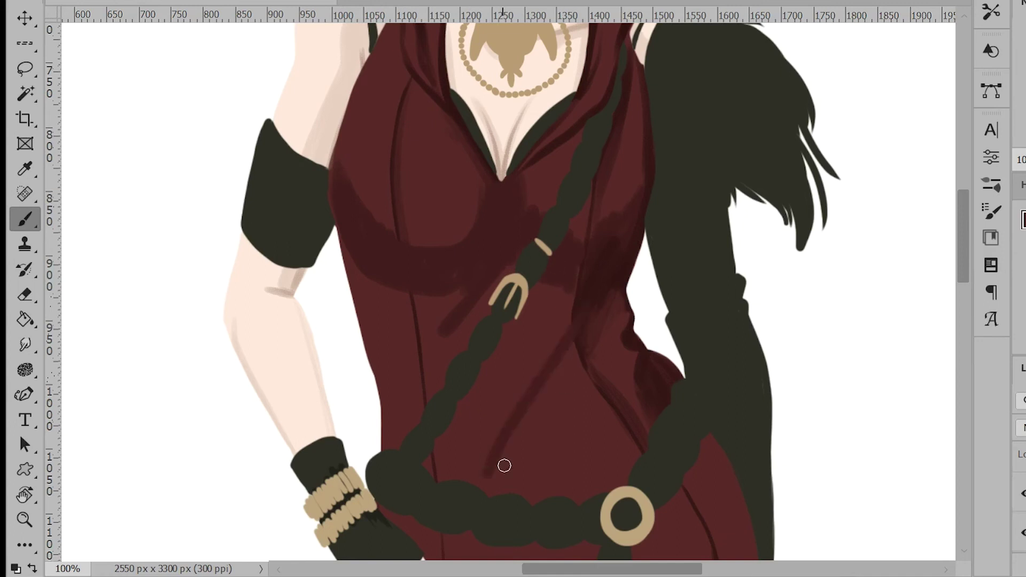
left_click(600, 338, "alt")
left_click_drag(396, 244, 419, 330)
left_click(487, 213, "alt")
left_click_drag(485, 253, 447, 298)
left_click_drag(478, 291, 416, 369)
left_click_drag(345, 246, 380, 381)
mouse_move(373, 270)
left_mouse_down()
mouse_move(401, 293)
mouse_move(410, 350)
mouse_move(449, 303)
mouse_move(429, 315)
left_mouse_up()
left_click(383, 275, "alt")
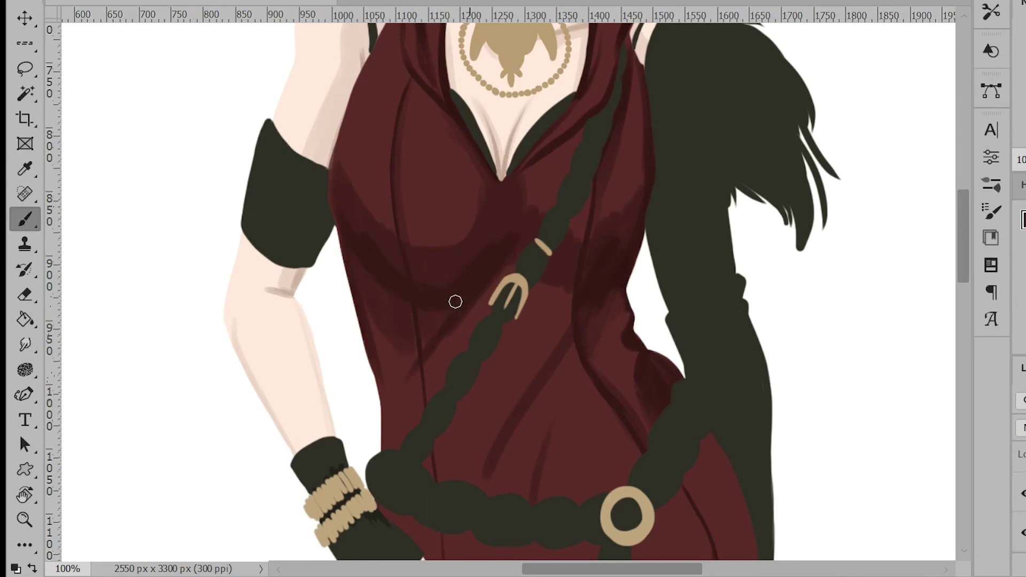
left_click_drag(427, 91, 470, 156)
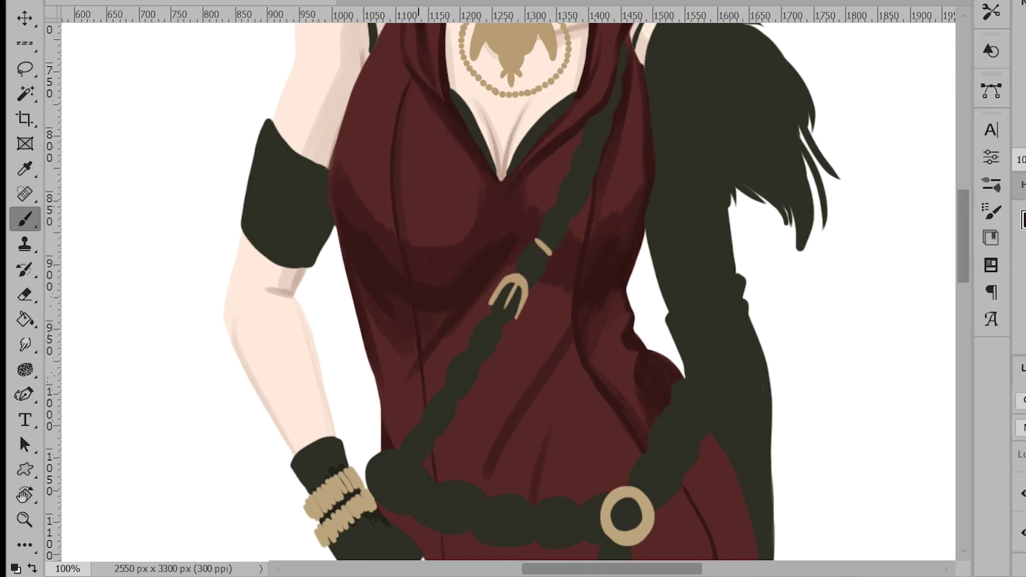
- Add dark-red folds above and below the belt and shade the tunic's right hip and lower left seam
scroll(471, 156, "up", 3)
key("ctrl+minus")
key("ctrl+minus")
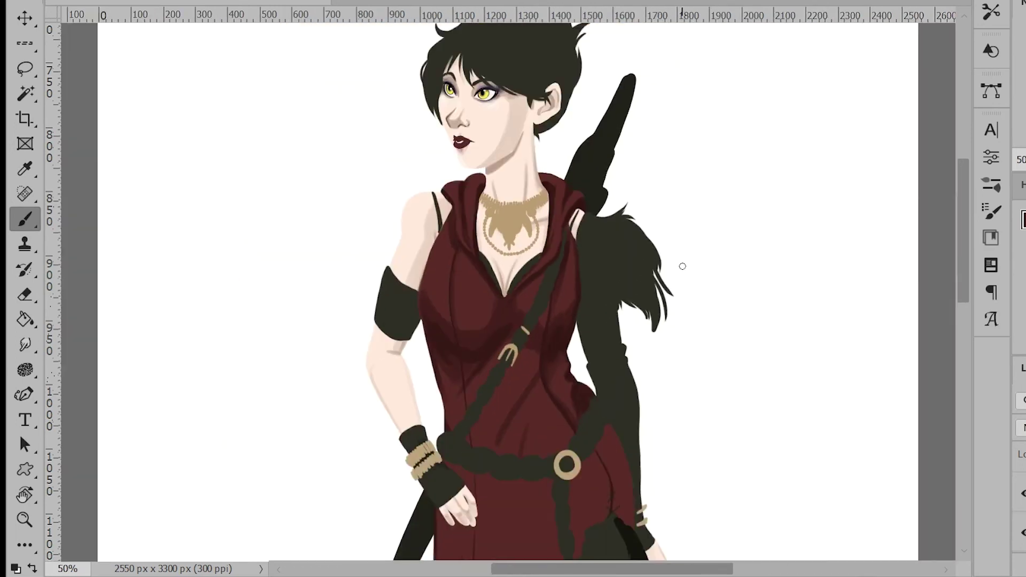
left_click_drag(483, 412, 522, 349)
left_click(554, 328, "alt")
scroll(531, 419, "down", 3)
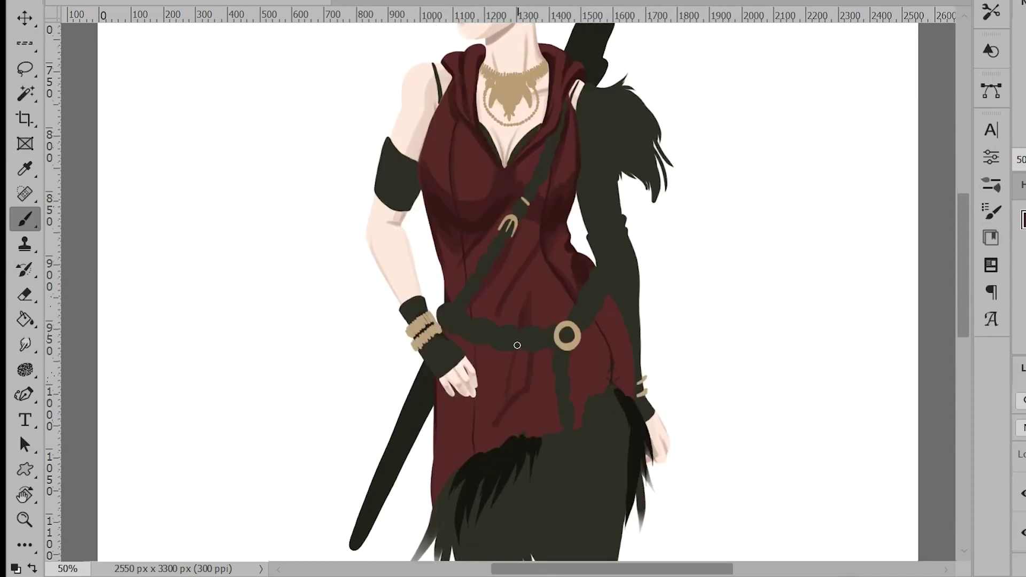
left_click_drag(608, 299, 596, 393)
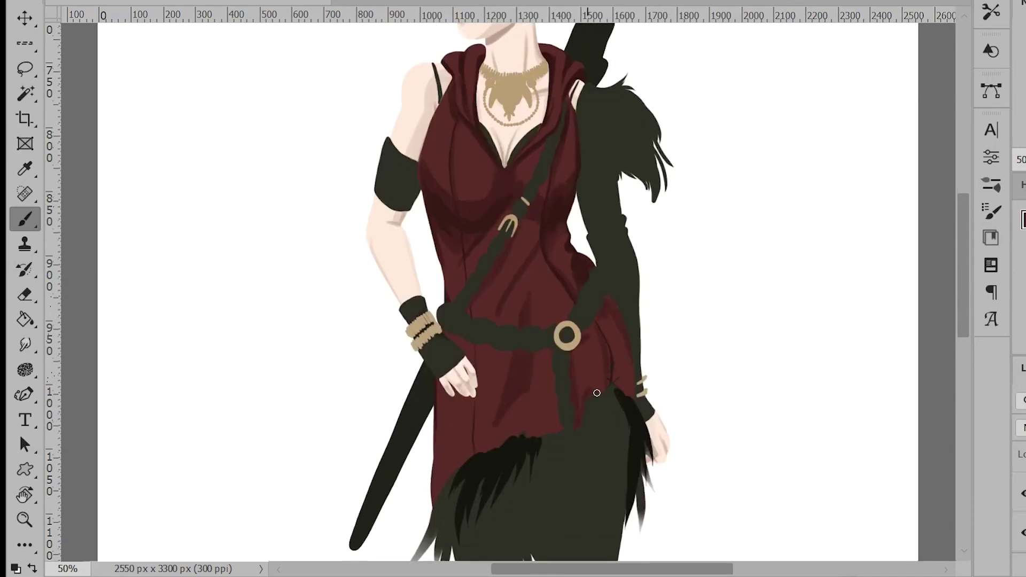
left_click_drag(538, 424, 557, 431)
key("ctrl+z")
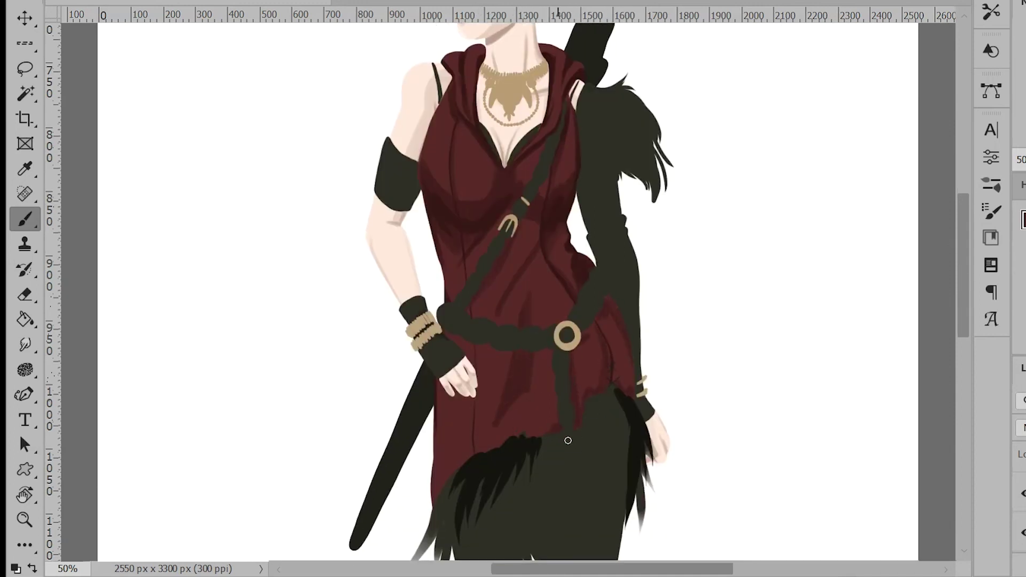
left_click_drag(476, 446, 477, 353)
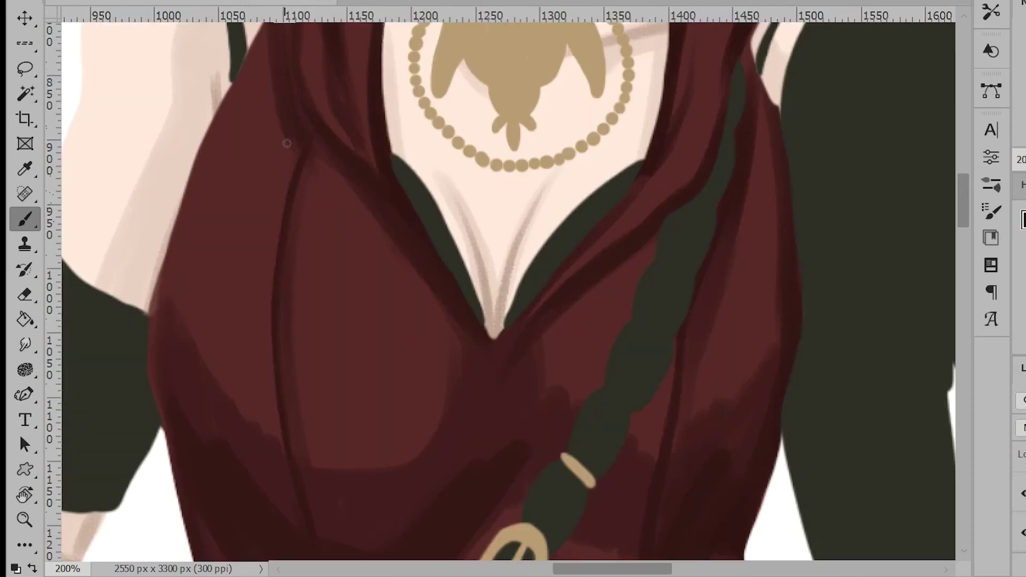
- Draw four dark cross stitches down the left chest seam of the tunic
left_click_drag(287, 144, 312, 195)
left_click_drag(322, 150, 277, 187)
left_click_drag(270, 226, 297, 274)
left_click_drag(297, 231, 262, 267)
left_click_drag(267, 306, 293, 352)
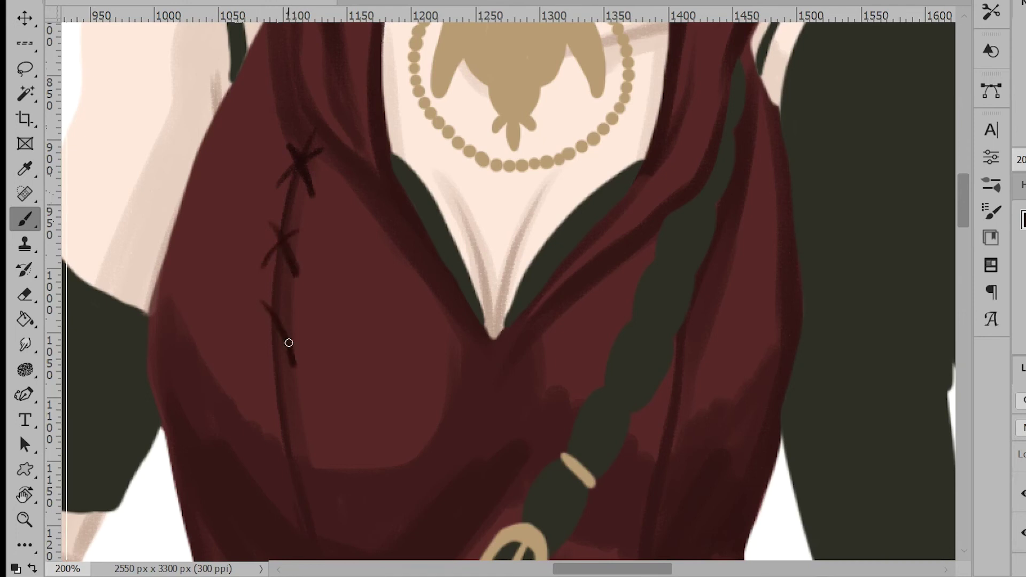
left_click_drag(294, 304, 255, 350)
left_click_drag(266, 394, 300, 448)
left_click_drag(298, 394, 270, 447)
- Draw cross stitches on the right chest seam and sharpen the dark fold lines along the neckline
left_click_drag(679, 332, 692, 364)
left_click_drag(656, 422, 679, 483)
left_click_drag(646, 471, 688, 423)
left_click_drag(588, 280, 665, 227)
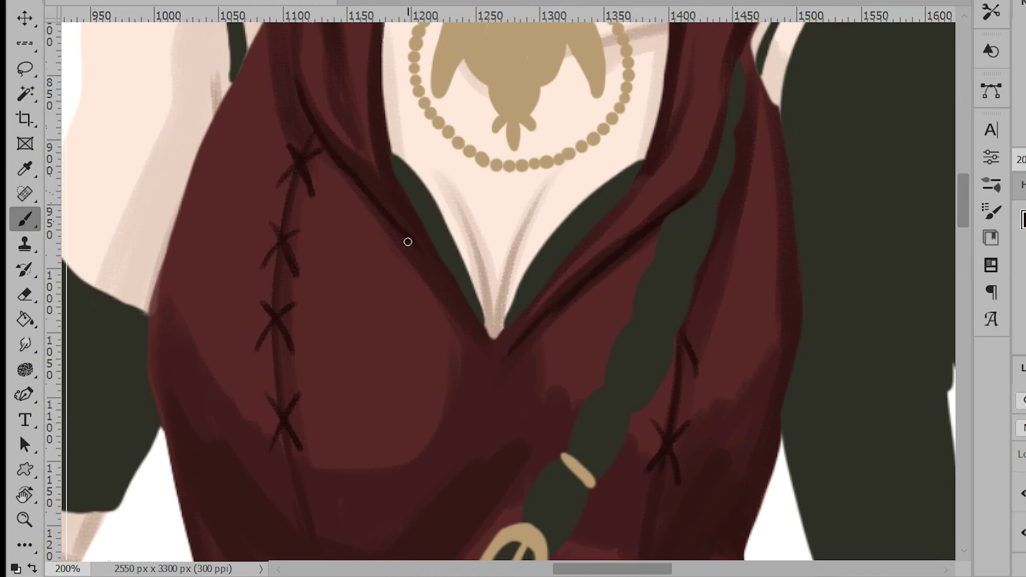
- Continue the cross stitches down both tunic seams at waist height, below the bust shadow
scroll(314, 260, "down", 10)
left_click_drag(629, 255, 654, 303)
left_click_drag(658, 263, 625, 310)
left_click_drag(308, 334, 345, 393)
left_click_drag(304, 247, 322, 353)
left_click_drag(326, 350, 310, 398)
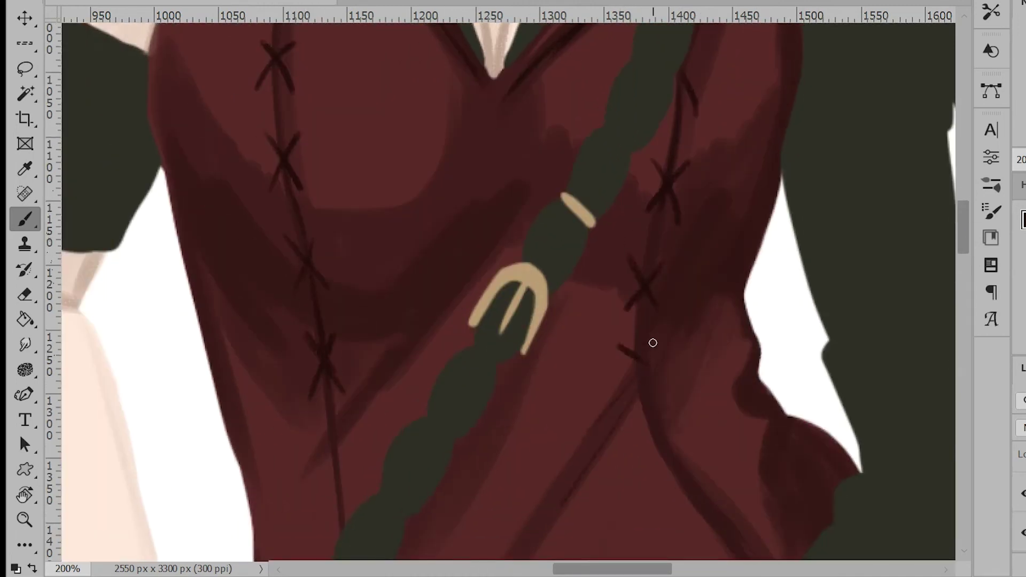
- Add cross stitches along the curved right seam at the hip and on the left seam just above the belt
scroll(718, 379, "down", 8)
mouse_move(670, 202)
left_mouse_down()
mouse_move(662, 242)
mouse_move(694, 246)
left_mouse_up()
left_click_drag(662, 243, 657, 263)
left_click_drag(686, 298, 743, 310)
left_click_drag(720, 275, 715, 324)
mouse_move(732, 367)
left_mouse_down()
mouse_move(782, 370)
mouse_move(751, 414)
left_mouse_up()
left_click_drag(353, 405, 380, 431)
left_click_drag(374, 383, 345, 443)
mouse_move(322, 302)
left_mouse_down()
mouse_move(342, 314)
mouse_move(327, 344)
left_mouse_up()
- Stitch the left seam below the belt with dark crosses down past the hand and darken its seam line
left_click_drag(963, 260, 968, 291)
left_click_drag(362, 286, 394, 335)
left_click_drag(393, 289, 362, 335)
left_click_drag(964, 281, 963, 297)
mouse_move(397, 206)
left_mouse_down()
mouse_move(379, 224)
mouse_move(399, 264)
left_mouse_up()
left_click_drag(392, 315, 351, 376)
left_click_drag(369, 326, 400, 361)
left_click_drag(377, 342, 367, 529)
left_click_drag(385, 444, 354, 400)
left_click_drag(350, 490, 394, 541)
left_click_drag(359, 540, 386, 499)
- Erase a small notch where the left seam meets the fur hem and darken the gap
scroll(368, 499, "down", 11)
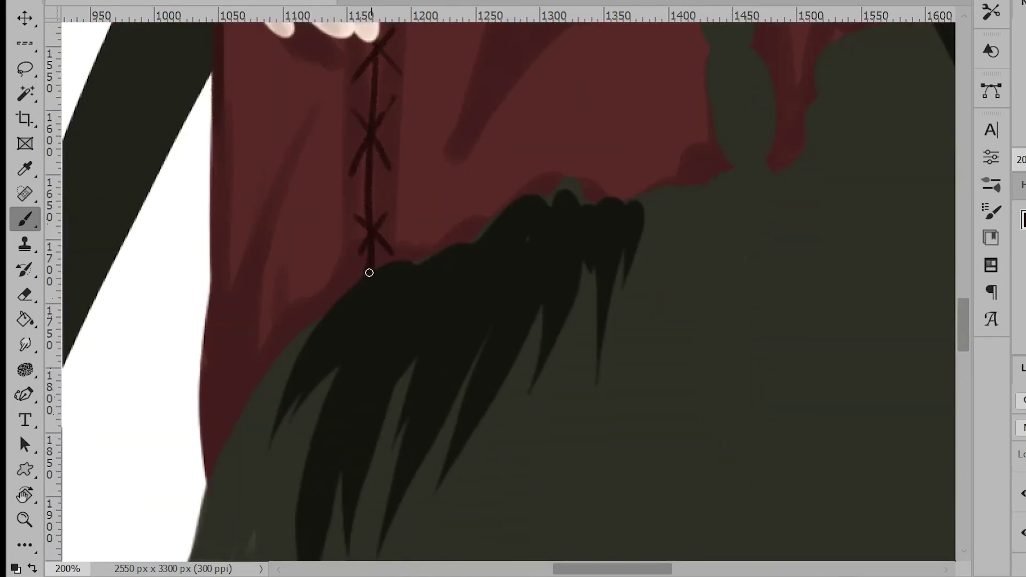
key("e")
key("i")
key("b")
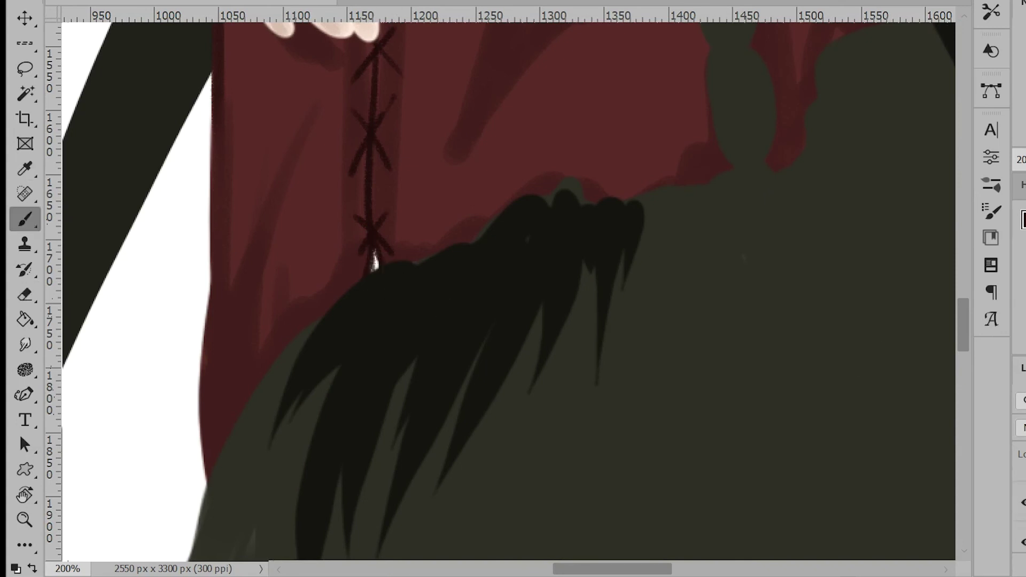
left_click_drag(371, 251, 372, 272)
- Outline the tunic's ragged hem in near-black up to the right slit, and reshape the notch beside the hanging braid
left_click_drag(611, 569, 641, 568)
scroll(357, 435, "up", 8)
left_click_drag(350, 390, 490, 378)
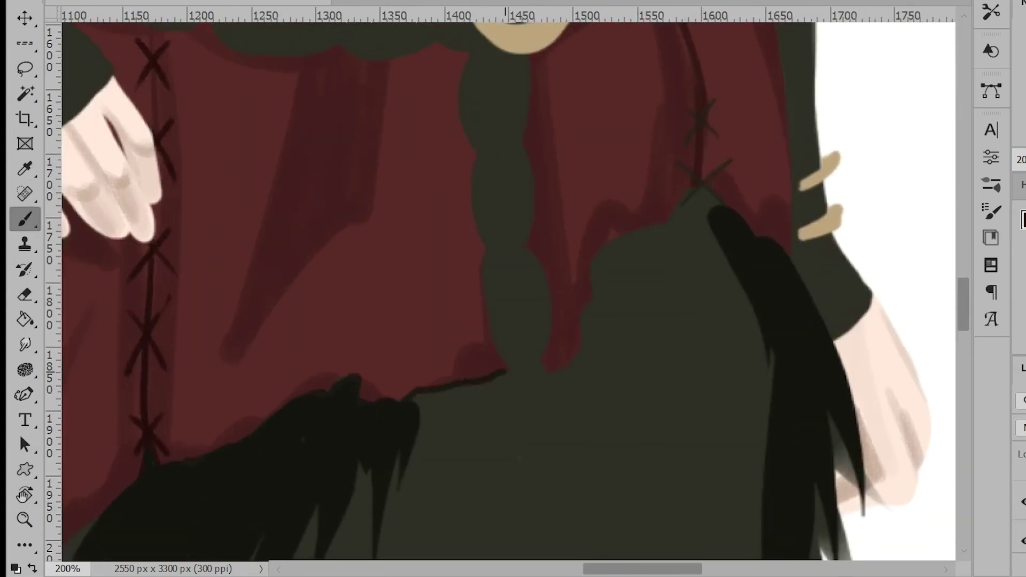
left_click_drag(686, 206, 701, 134)
mouse_move(703, 173)
left_mouse_down()
mouse_move(727, 211)
mouse_move(701, 190)
mouse_move(555, 368)
mouse_move(583, 337)
left_mouse_up()
key("e")
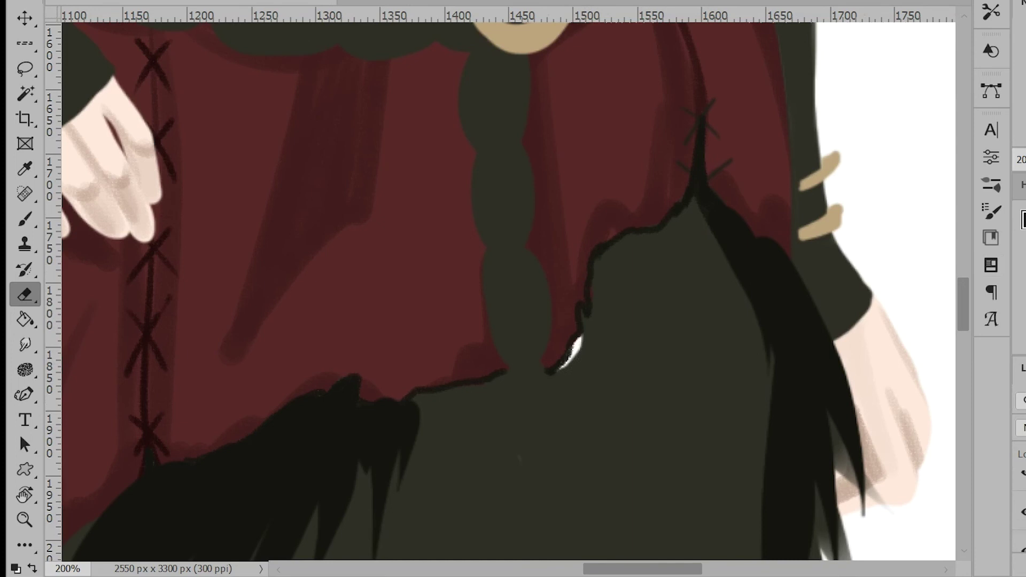
key("b")
left_click_drag(580, 338, 562, 366)
left_click(573, 352, "alt")
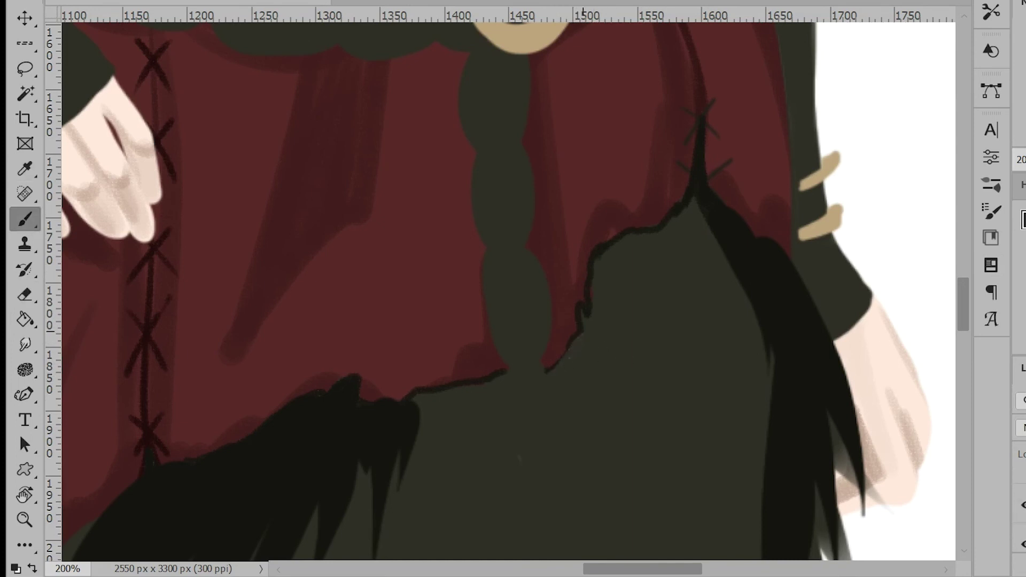
- Erase the stray stitch ends beside the right slit and draw a new cross stitch on the seam above it
key("e")
left_click_drag(711, 109, 687, 128)
left_click_drag(708, 176, 727, 162)
left_click_drag(963, 311, 962, 288)
key("b")
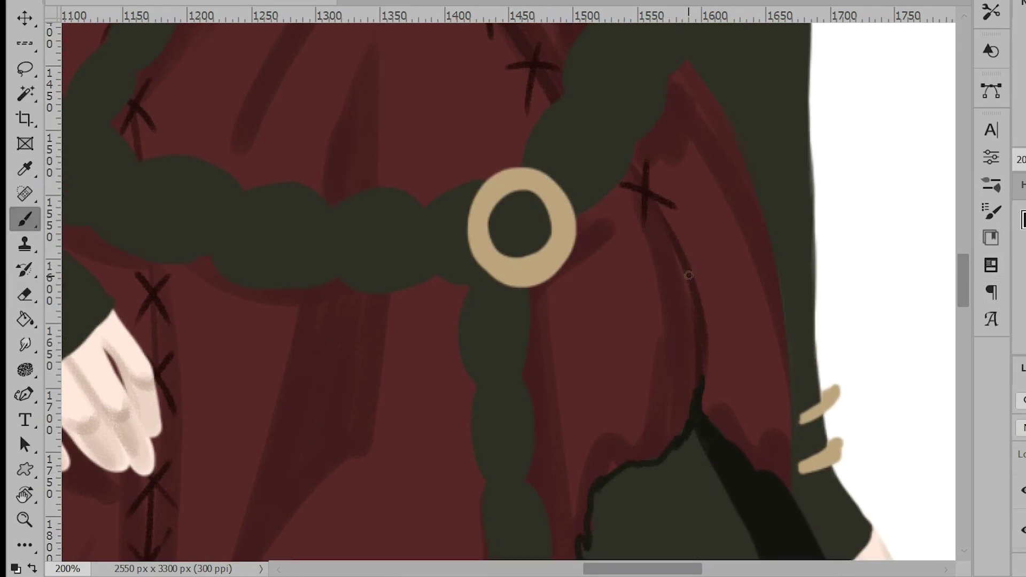
key("F5")
key("F5")
left_click_drag(689, 253, 690, 314)
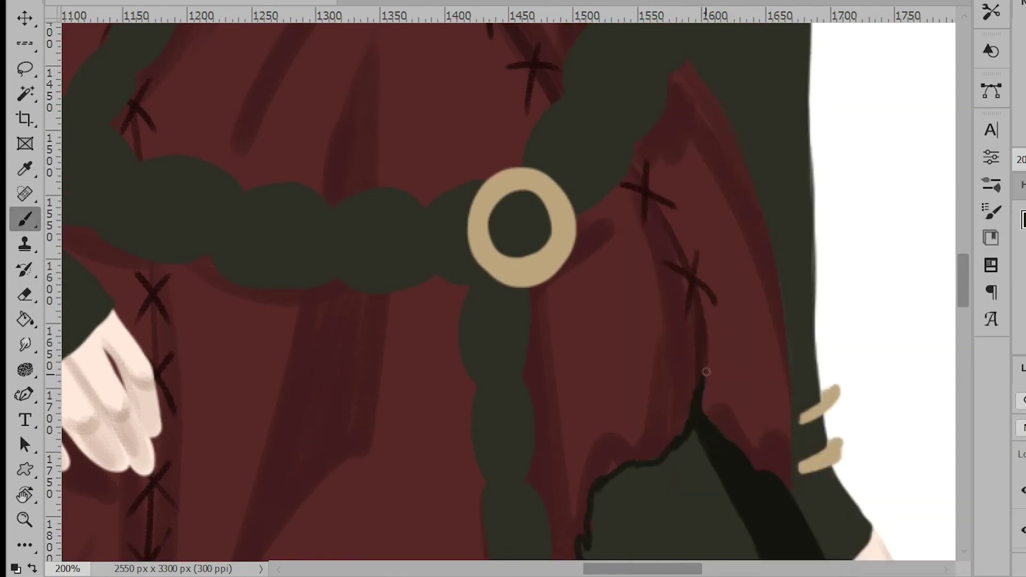
left_click_drag(691, 314, 710, 388)
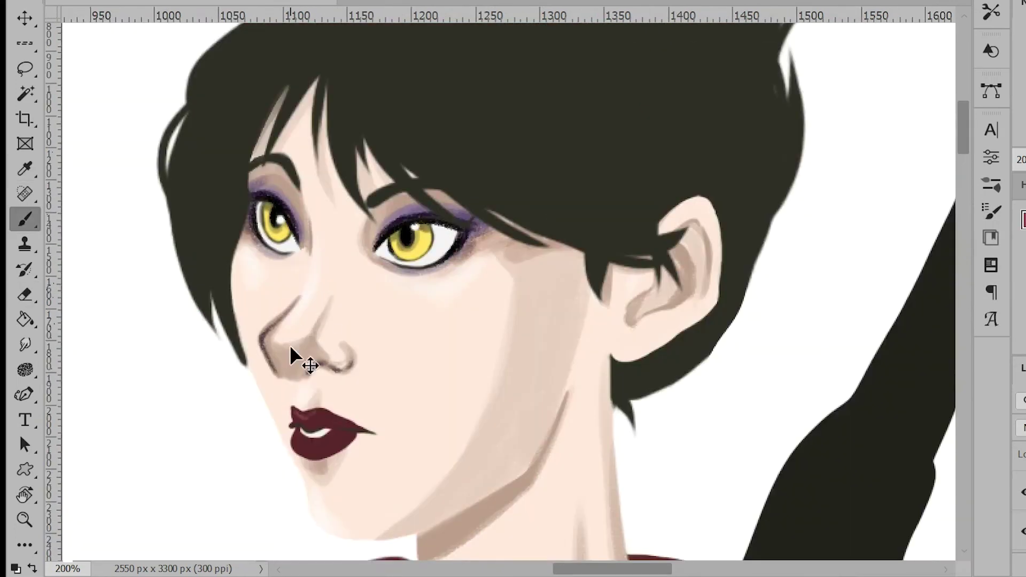
- Refine the dark-red lips and clean up the edge at their right corner
scroll(334, 287, "down", 5)
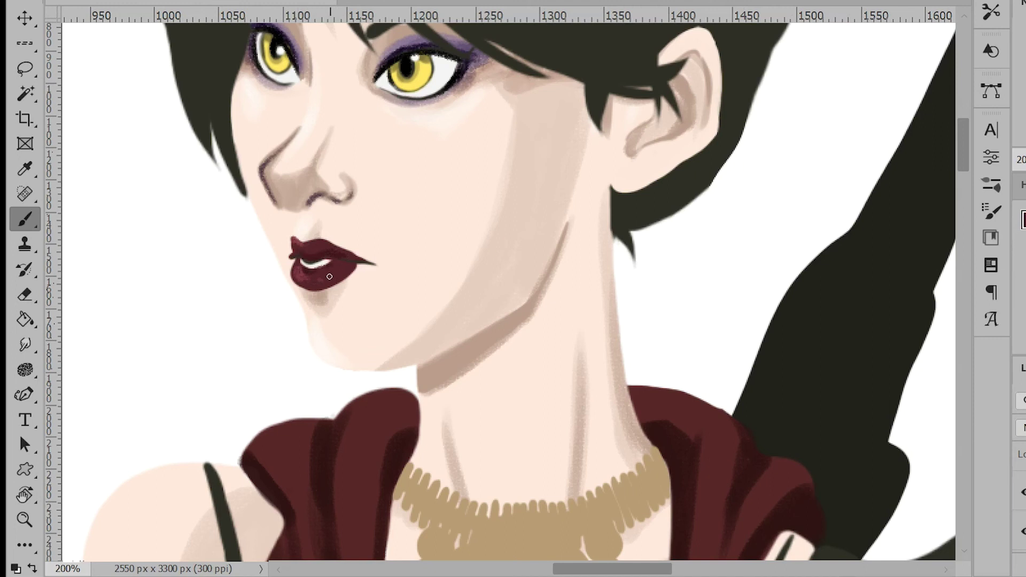
key("e")
mouse_move(358, 262)
left_mouse_down()
mouse_move(335, 260)
mouse_move(389, 279)
left_mouse_up()
key("b")
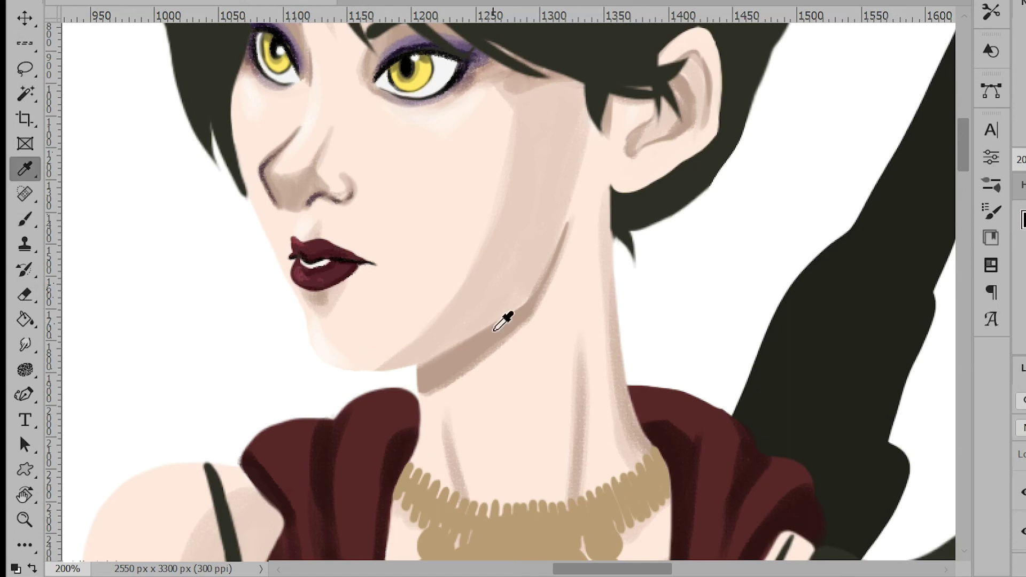
- Shade both yellow irises with colours sampled from the eyes and undo the last stroke
left_click(393, 68, "alt")
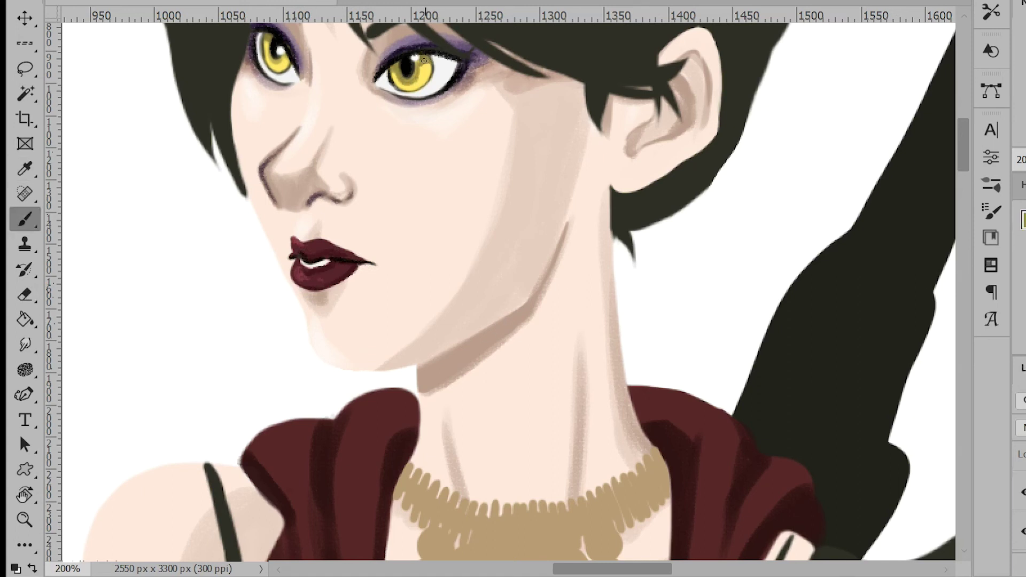
left_click_drag(269, 44, 275, 59)
left_click(293, 41, "alt")
scroll(508, 291, "up", 3)
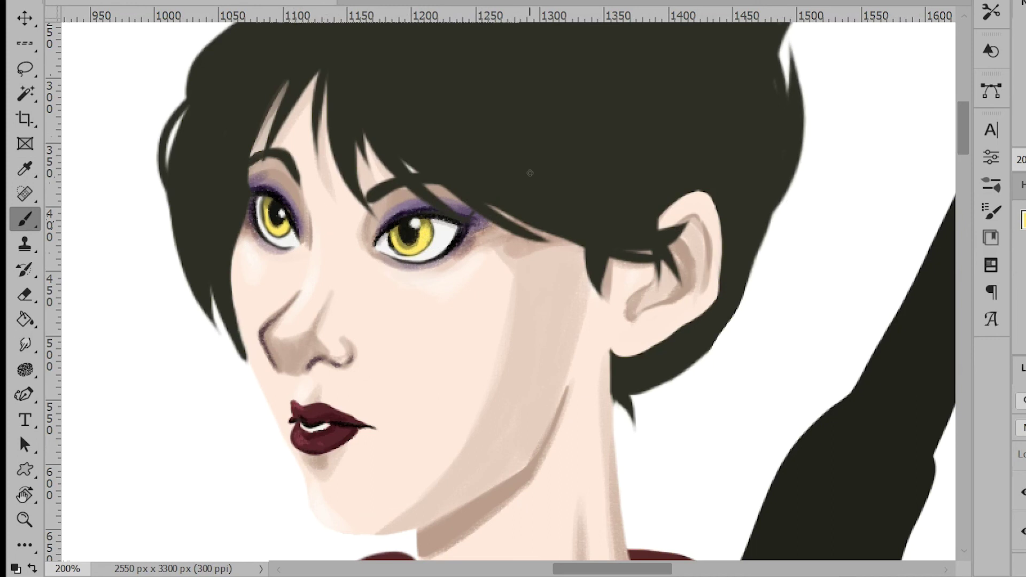
left_click(363, 231, "alt")
key("ctrl+z")
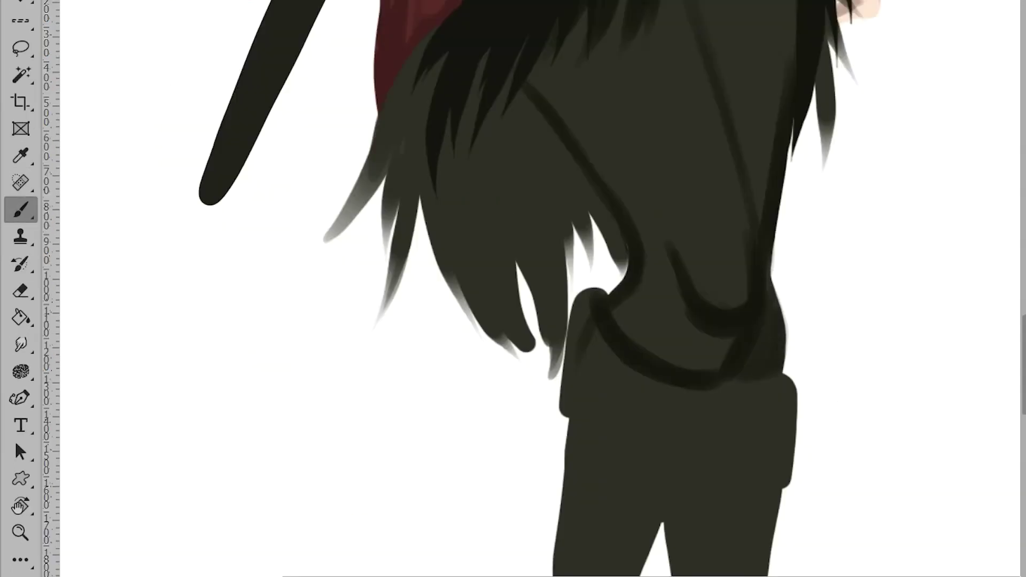
- Darken the right thigh and paint near-black strands through the fur hanging at the left hip
scroll(749, 446, "up", 3)
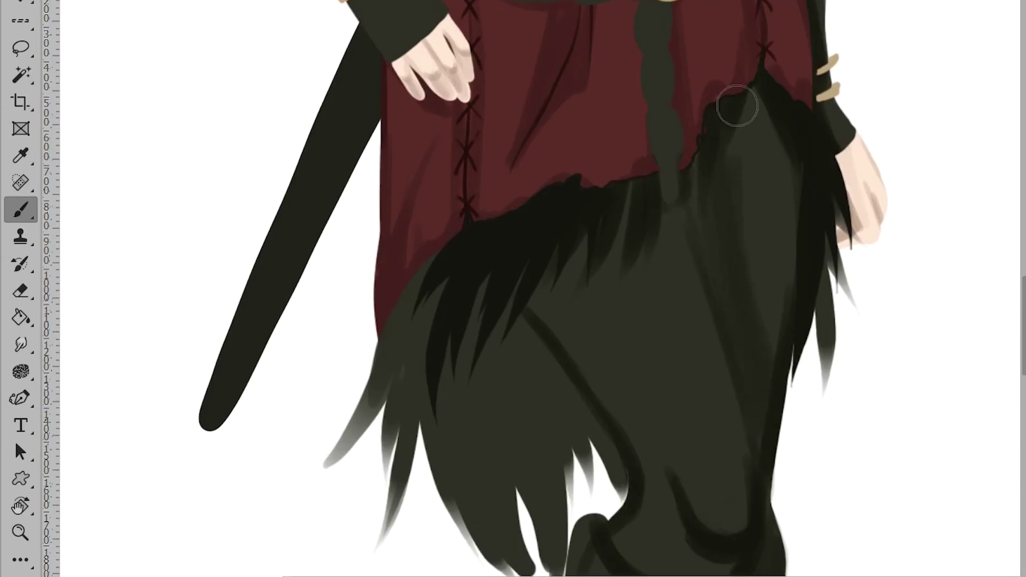
left_click_drag(754, 115, 770, 342)
mouse_move(439, 268)
left_mouse_down()
mouse_move(390, 387)
mouse_move(521, 491)
left_mouse_up()
left_click_drag(494, 326, 551, 450)
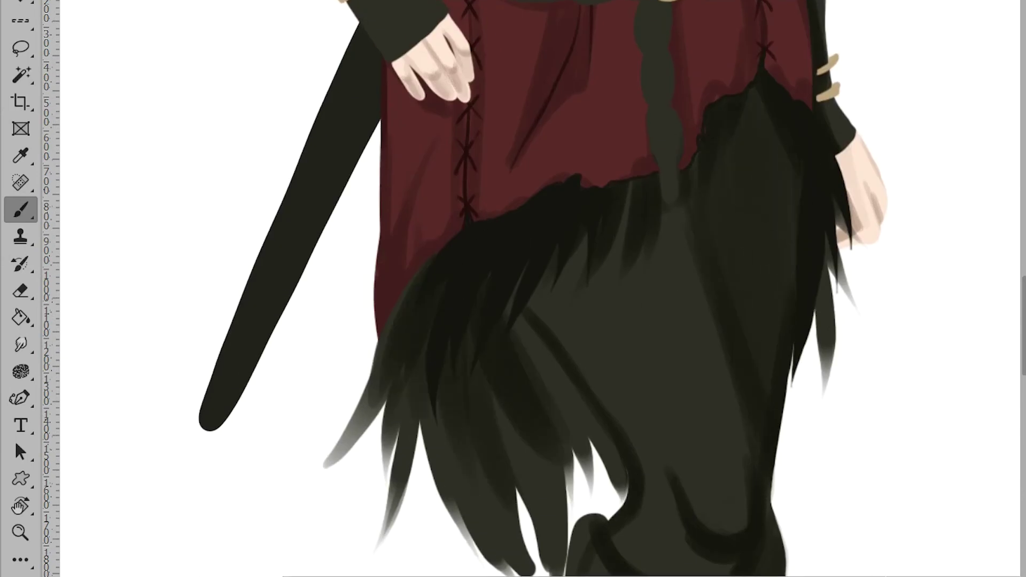
key("ctrl+z")
left_click_drag(520, 327, 550, 430)
left_click_drag(490, 315, 521, 437)
left_click_drag(534, 350, 614, 470)
left_click_drag(526, 425, 555, 523)
left_click_drag(553, 451, 559, 545)
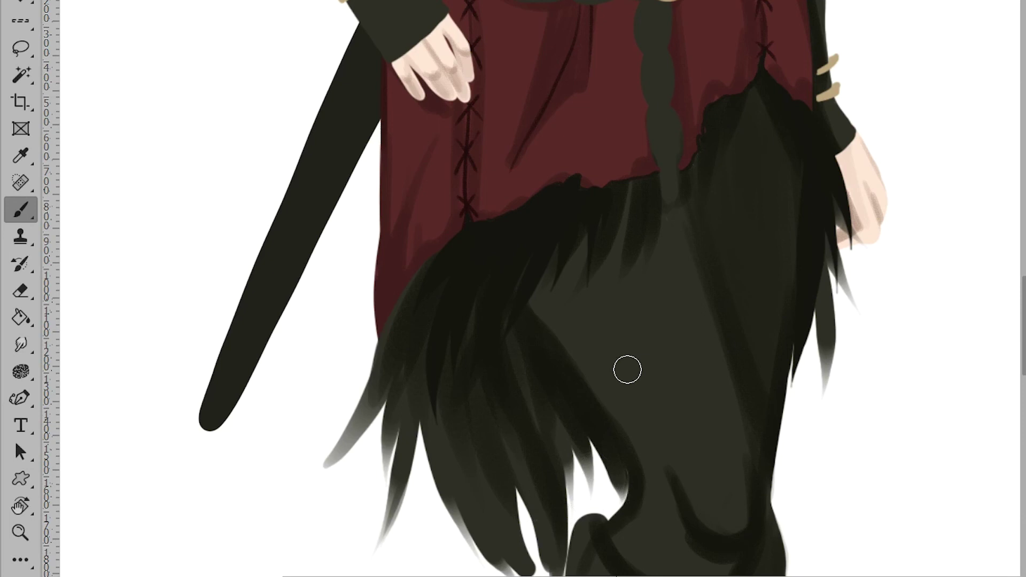
- Paint dark braid shading from the belt's left end along its front segments
scroll(908, 384, "up", 5)
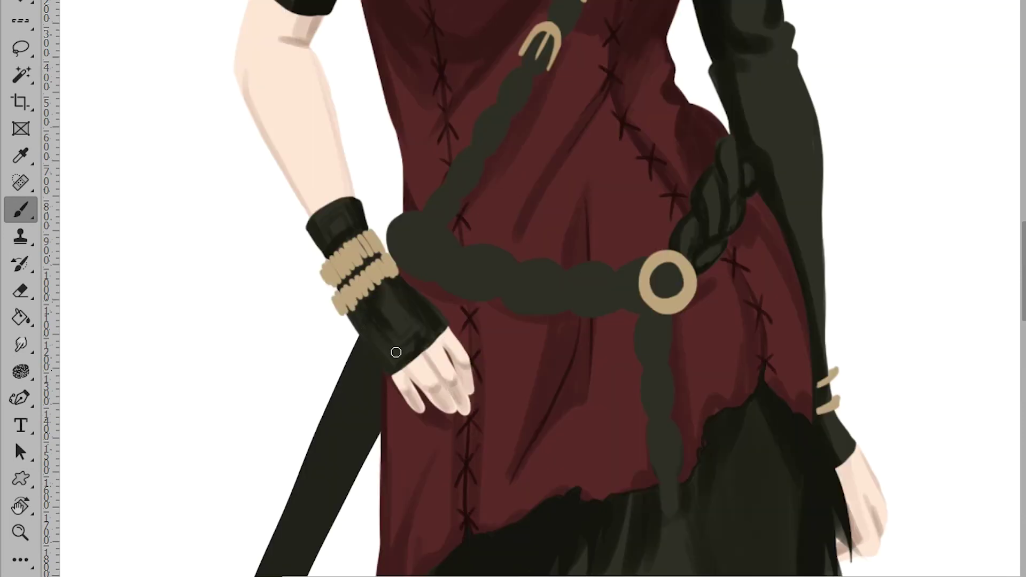
mouse_move(403, 240)
left_mouse_down()
mouse_move(411, 258)
mouse_move(402, 236)
mouse_move(460, 264)
mouse_move(449, 273)
mouse_move(437, 230)
left_mouse_up()
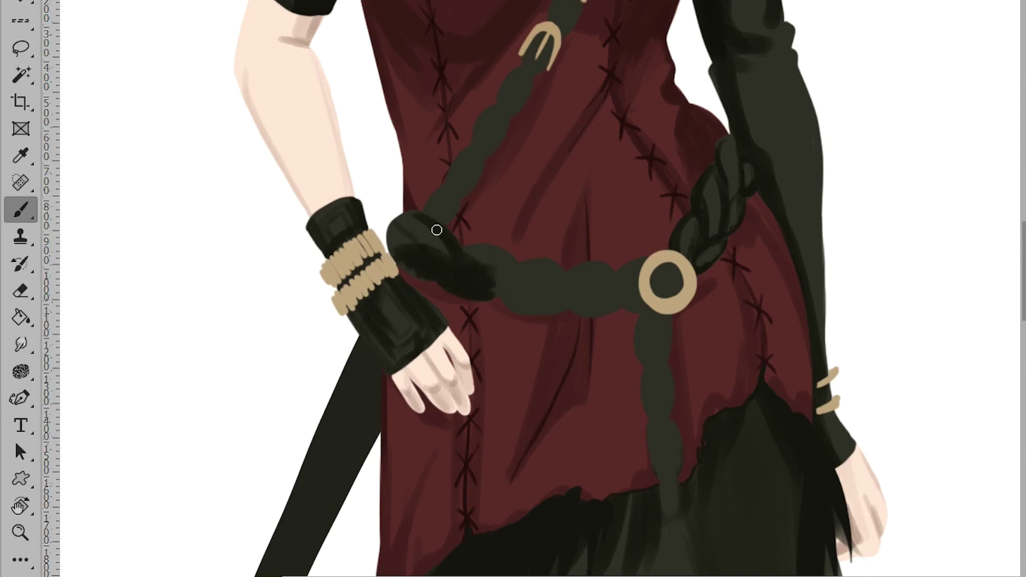
mouse_move(488, 291)
left_mouse_down()
mouse_move(486, 251)
mouse_move(634, 288)
mouse_move(624, 287)
mouse_move(671, 272)
mouse_move(665, 328)
mouse_move(601, 306)
mouse_move(516, 298)
mouse_move(467, 165)
mouse_move(515, 272)
mouse_move(426, 262)
mouse_move(550, 298)
mouse_move(546, 266)
mouse_move(510, 299)
mouse_move(641, 255)
mouse_move(633, 266)
mouse_move(558, 268)
left_mouse_up()
left_click(559, 300, "alt")
left_click(478, 288, "alt")
left_click_drag(461, 279, 484, 289)
left_click_drag(519, 297, 556, 295)
- Shade the braid strands next to the belt ring and down the hanging tail to its tip
left_click(624, 289, "alt")
mouse_move(622, 303)
left_mouse_down()
mouse_move(646, 309)
mouse_move(666, 394)
mouse_move(665, 483)
mouse_move(654, 419)
left_mouse_up()
left_click(685, 374, "alt")
left_click_drag(672, 398, 662, 418)
left_click_drag(665, 514, 668, 531)
- Draw dark curved lines with short angled branches across the upper front thigh as a wrapped legging pattern
scroll(673, 393, "down", 5)
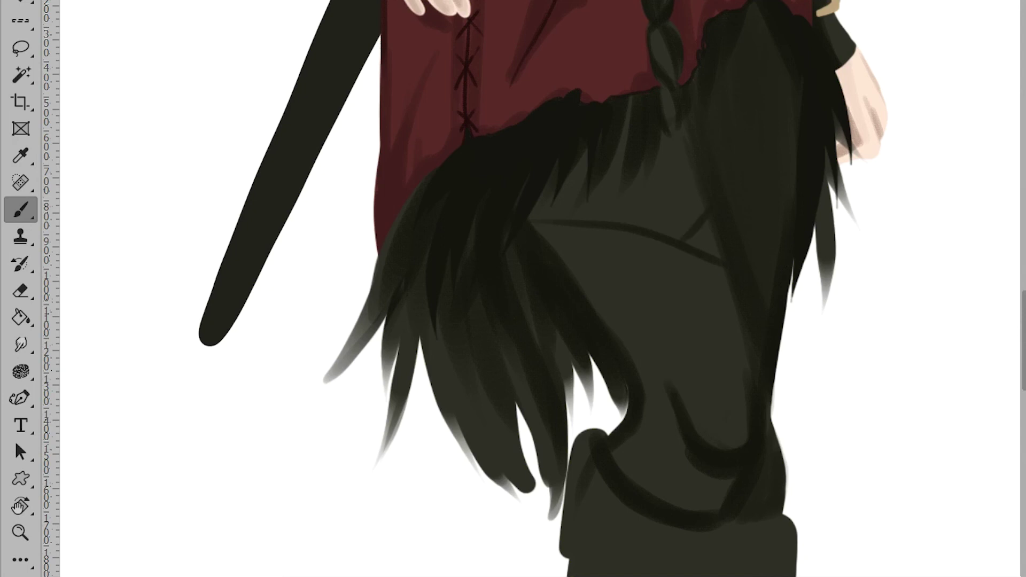
key("ctrl+z")
left_click_drag(568, 183, 694, 221)
left_click_drag(695, 171, 669, 204)
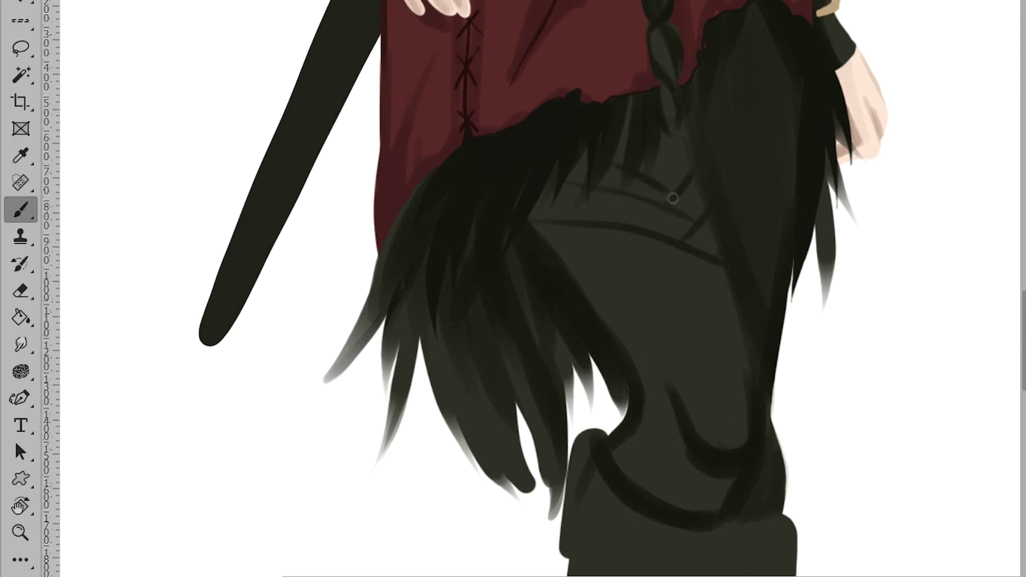
left_click_drag(617, 156, 677, 188)
left_click_drag(687, 128, 653, 167)
left_click_drag(574, 258, 731, 309)
left_click_drag(598, 305, 747, 345)
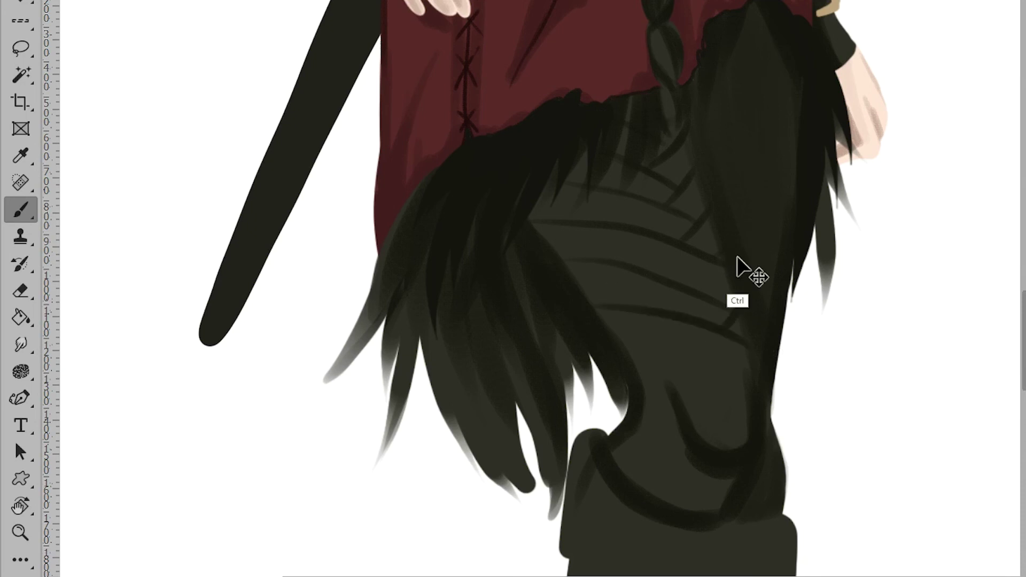
key("ctrl+z")
key("ctrl+z")
key("ctrl+z")
- Extend the curved legging lines down the front thigh to the knee and the top of the boot
left_click_drag(729, 284, 713, 294)
left_click_drag(572, 268, 732, 305)
key("ctrl+z")
mouse_move(604, 301)
left_mouse_down()
mouse_move(735, 337)
mouse_move(743, 357)
left_mouse_up()
left_click_drag(632, 347, 746, 391)
left_click_drag(645, 388, 721, 425)
left_click_drag(647, 435, 704, 481)
left_click_drag(624, 454, 673, 502)
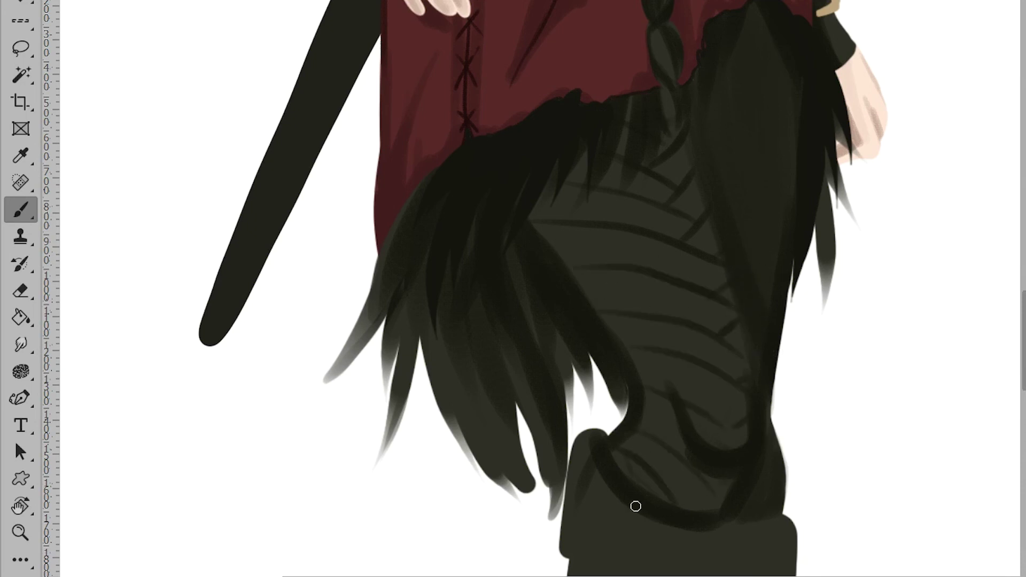
- Draw matching angled wrap lines on the shadowed right thigh and darken over them with a broad stroke
scroll(777, 361, "up", 3)
left_click_drag(727, 244, 794, 289)
left_click_drag(775, 271, 796, 257)
left_click_drag(725, 200, 796, 244)
left_click_drag(780, 230, 796, 216)
left_click_drag(737, 173, 798, 203)
left_click_drag(746, 134, 792, 175)
left_click_drag(767, 99, 758, 233)
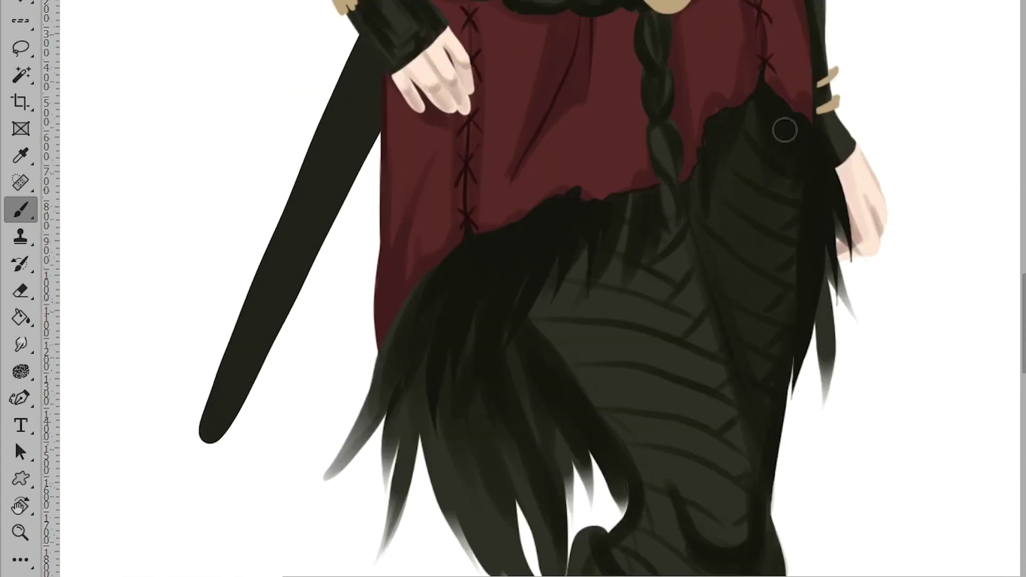
- Darken the leggings beneath the tunic hem and fur edge, and broadly shade down the outer front thigh towards the knee
left_click_drag(773, 115, 821, 163)
left_click_drag(763, 95, 695, 151)
left_click_drag(398, 311, 380, 397)
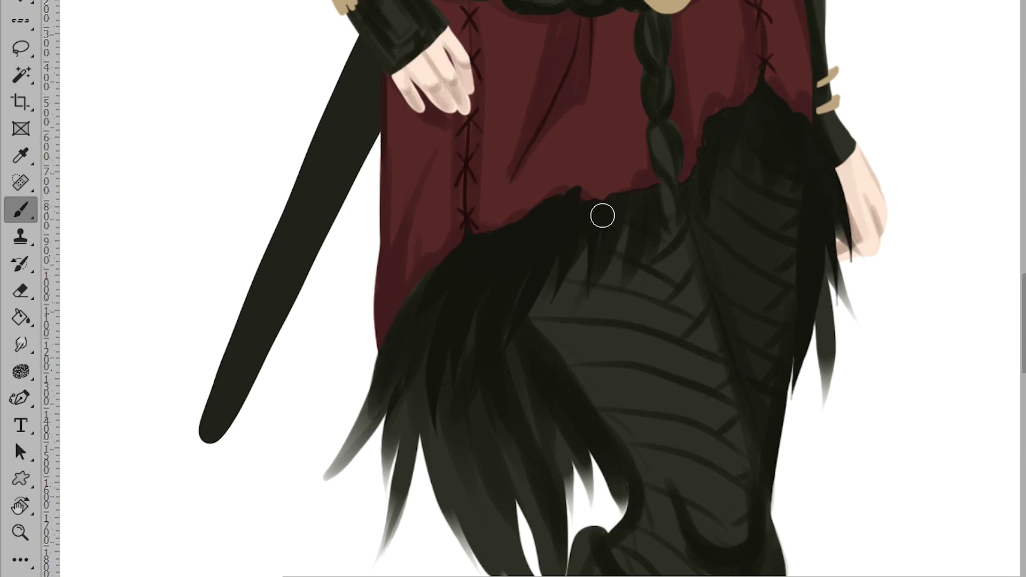
scroll(582, 223, "down", 5)
key("]")
key("]")
key("]")
key("]")
mouse_move(541, 147)
left_mouse_down()
mouse_move(586, 159)
mouse_move(628, 265)
mouse_move(633, 413)
left_mouse_up()
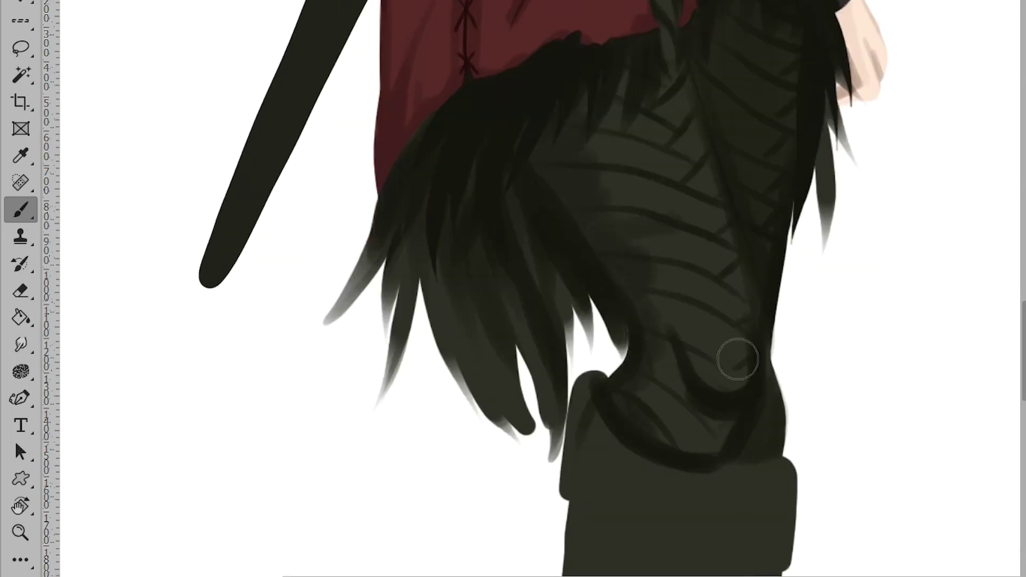
- Draw dark outlines and inner panel lines on the boot's cuff below the knee
scroll(664, 245, "down", 6)
key("[")
key("[")
key("[")
mouse_move(630, 254)
left_mouse_down()
mouse_move(684, 369)
mouse_move(623, 323)
left_mouse_up()
key("ctrl+z")
left_click_drag(625, 330, 700, 359)
left_click_drag(727, 261, 702, 354)
mouse_move(585, 179)
left_mouse_down()
mouse_move(568, 273)
mouse_move(625, 332)
left_mouse_up()
left_click_drag(637, 266, 687, 348)
left_click_drag(665, 281, 722, 276)
mouse_move(724, 265)
left_mouse_down()
mouse_move(781, 254)
mouse_move(788, 357)
left_mouse_up()
left_click_drag(703, 355, 786, 362)
- Shade the front boot's inner calf and instep and darken the edges between the two boots
scroll(685, 334, "down", 6)
left_click_drag(639, 429, 726, 572)
mouse_move(611, 341)
left_mouse_down()
mouse_move(639, 252)
mouse_move(684, 170)
left_mouse_up()
mouse_move(674, 174)
left_mouse_down()
mouse_move(603, 342)
mouse_move(660, 494)
left_mouse_up()
mouse_move(659, 494)
left_mouse_down()
mouse_move(600, 408)
mouse_move(591, 462)
left_mouse_up()
left_click_drag(601, 364, 671, 171)
mouse_move(670, 171)
left_mouse_down()
mouse_move(591, 332)
mouse_move(587, 376)
left_mouse_up()
- Cover the rear boot with a broad dark shadow from below the cuff down to the foot
mouse_move(727, 136)
left_mouse_down()
mouse_move(749, 82)
mouse_move(739, 154)
left_mouse_up()
key("ctrl+z")
key("]")
key("]")
key("]")
key("ctrl+z")
mouse_move(758, 75)
left_mouse_down()
mouse_move(760, 66)
mouse_move(652, 249)
left_mouse_up()
mouse_move(651, 249)
left_mouse_down()
mouse_move(757, 236)
mouse_move(678, 414)
left_mouse_up()
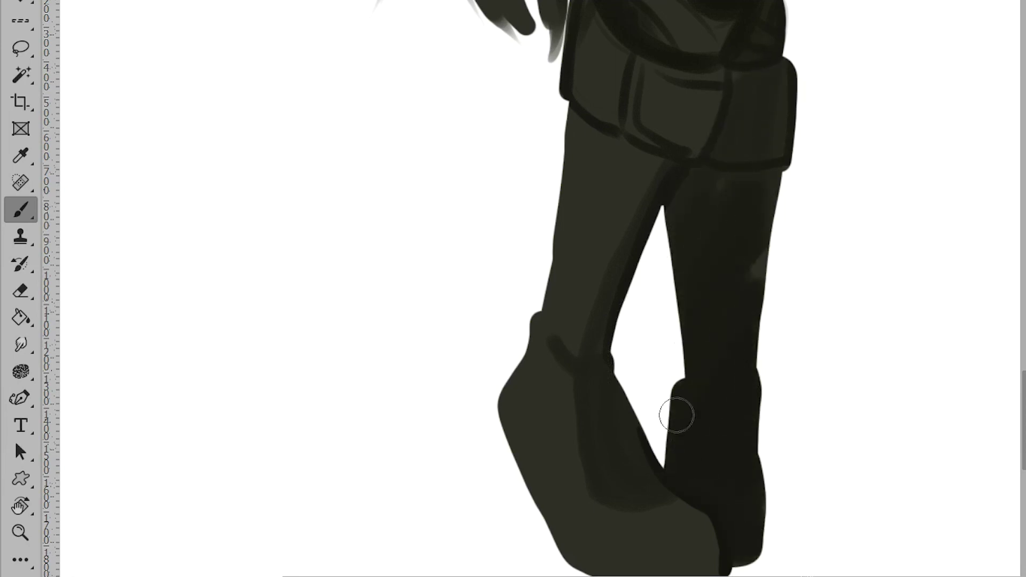
left_click_drag(762, 248, 759, 283)
- Darken the front boot's outer edge and sole and add a soft shadow patch on its toe
scroll(528, 203, "down", 4)
left_click_drag(544, 185, 619, 160)
left_click_drag(554, 146, 604, 195)
scroll(608, 194, "up", 5)
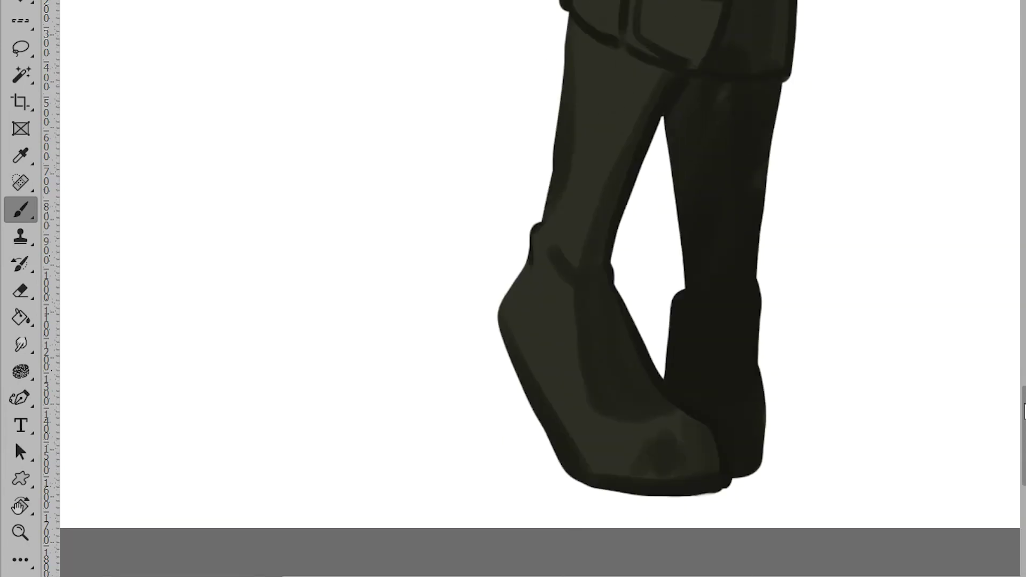
- Undo the last two strokes and draw short dark strokes along the lower edge of the boot cuff
key("ctrl+z")
key("ctrl+z")
left_click_drag(598, 59, 610, 80)
left_click_drag(619, 91, 631, 101)
left_click_drag(641, 111, 667, 125)
left_click_drag(681, 125, 782, 125)
key("ctrl+z")
scroll(952, 235, "up", 6)
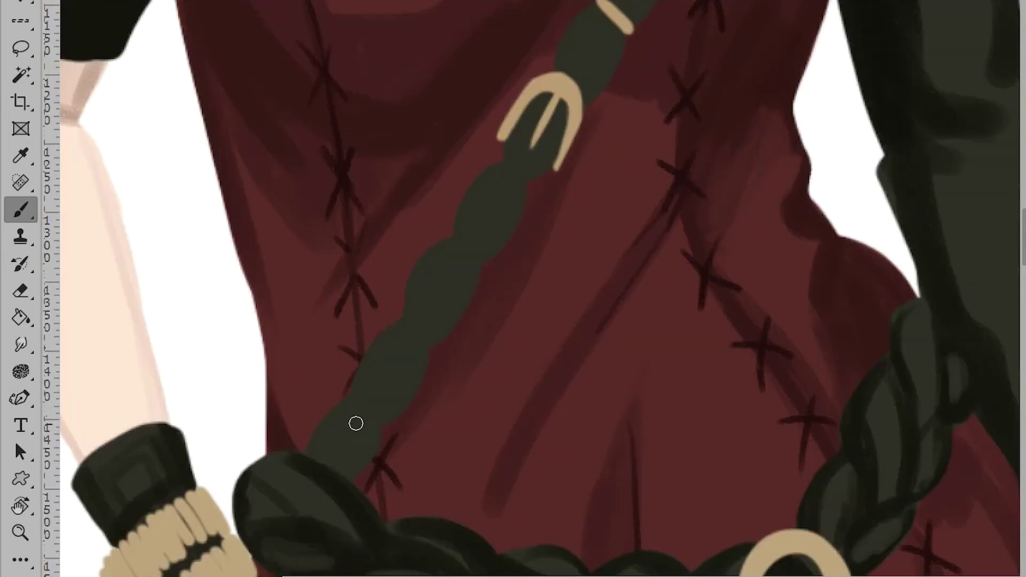
- Shade the strands of the diagonal chest braid from the belt up to the inside of the buckle
mouse_move(360, 413)
left_mouse_down()
mouse_move(353, 479)
mouse_move(303, 473)
mouse_move(426, 366)
left_mouse_up()
mouse_move(374, 397)
left_mouse_down()
mouse_move(419, 369)
mouse_move(384, 359)
left_mouse_up()
key("ctrl+z")
key("ctrl+z")
mouse_move(414, 331)
left_mouse_down()
mouse_move(505, 181)
mouse_move(488, 259)
left_mouse_up()
left_click_drag(506, 163, 494, 241)
left_click_drag(414, 330, 445, 249)
left_click_drag(454, 277, 473, 251)
mouse_move(468, 252)
left_mouse_down()
mouse_move(460, 217)
mouse_move(428, 362)
mouse_move(374, 422)
left_mouse_up()
left_click_drag(406, 347, 367, 360)
left_click_drag(401, 326, 363, 369)
left_click_drag(544, 101, 527, 153)
left_click_drag(561, 113, 529, 177)
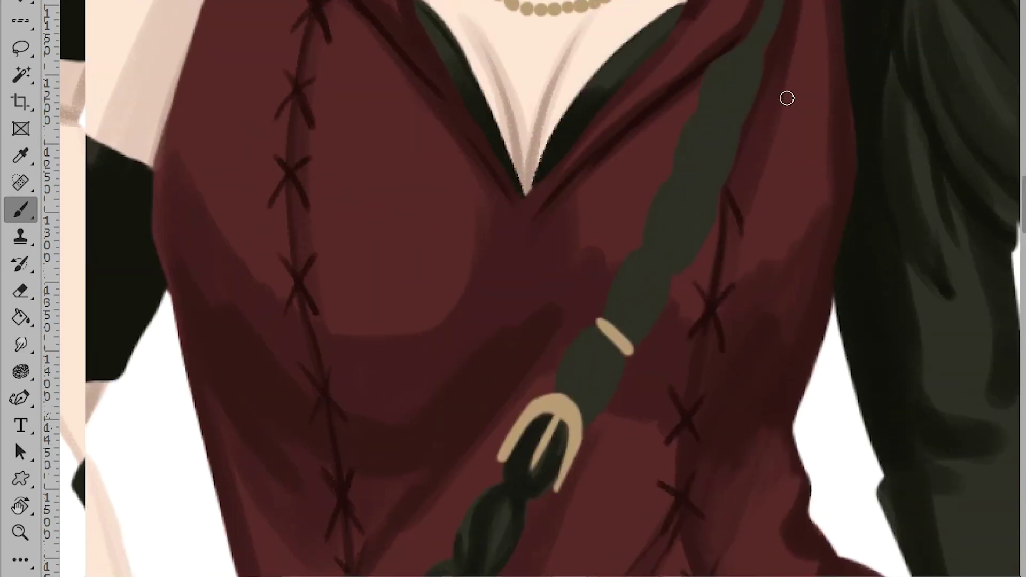
- Shade the braid strands above the buckle, following the strap up to where it meets the hood
mouse_move(713, 64)
left_mouse_down()
mouse_move(643, 281)
mouse_move(593, 394)
mouse_move(588, 361)
left_mouse_up()
left_click_drag(589, 361, 603, 328)
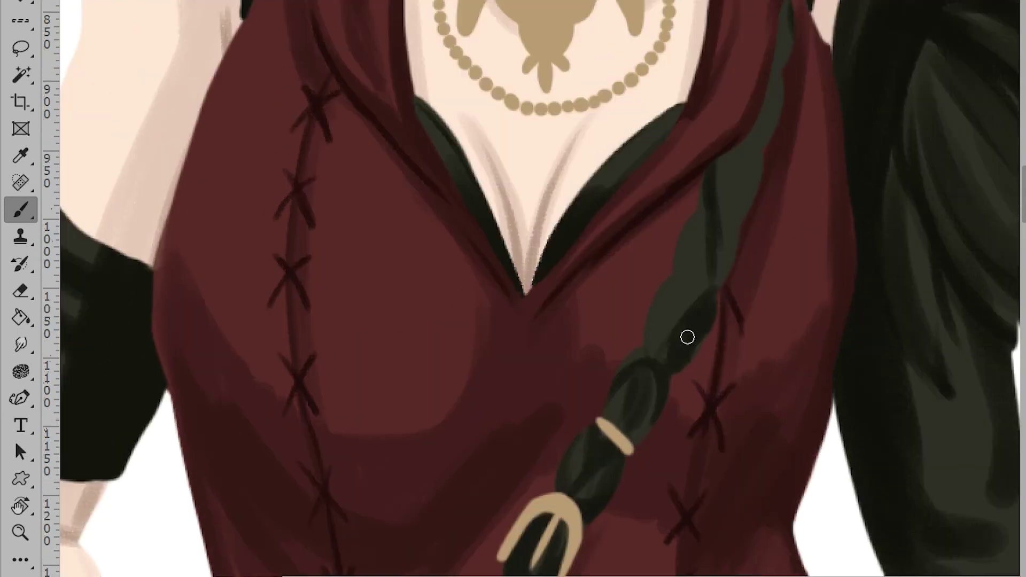
left_click_drag(702, 240, 656, 299)
key("ctrl+z")
left_click_drag(700, 259, 655, 316)
left_click_drag(722, 276, 662, 342)
left_click_drag(696, 214, 737, 249)
left_click_drag(755, 131, 758, 195)
left_click_drag(785, 11, 774, 126)
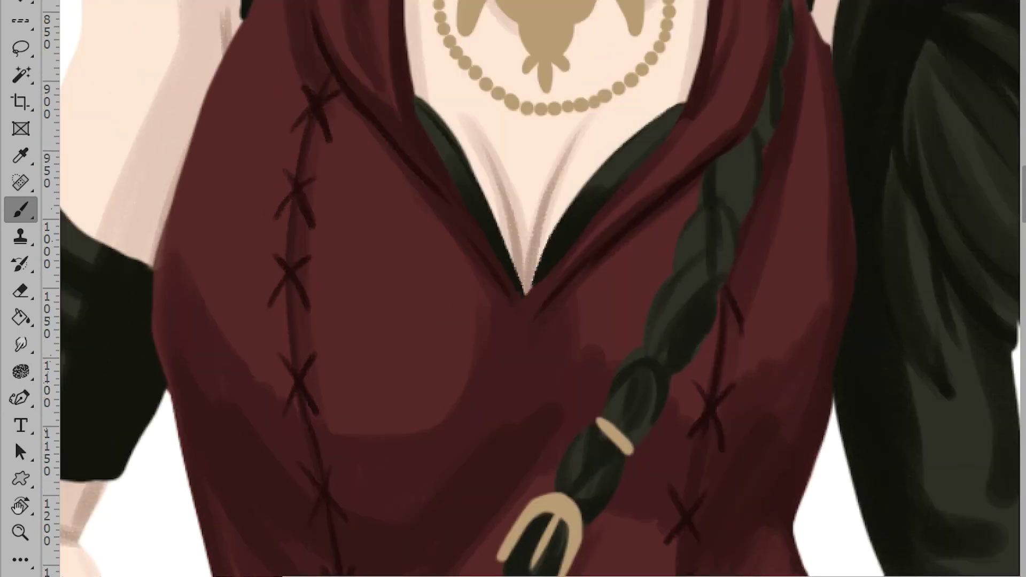
- Draw a stitched seam across the dark sleeve below the fur and a thin light curled emblem on the armband
scroll(794, 203, "up", 2)
key("ctrl+minus")
scroll(794, 311, "down", 2)
left_click_drag(763, 304, 727, 318)
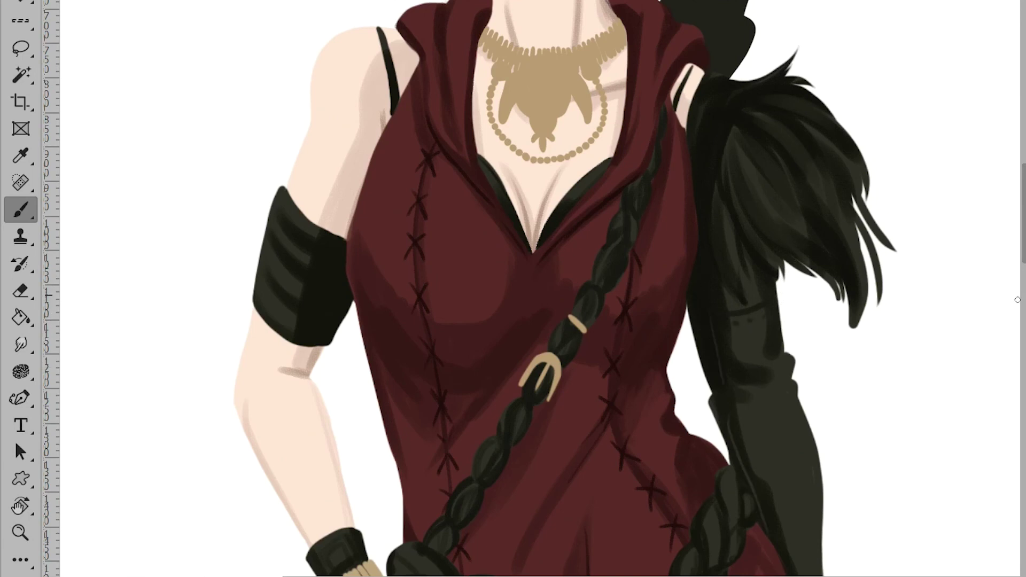
scroll(706, 285, "down", 5)
scroll(283, 123, "up", 2)
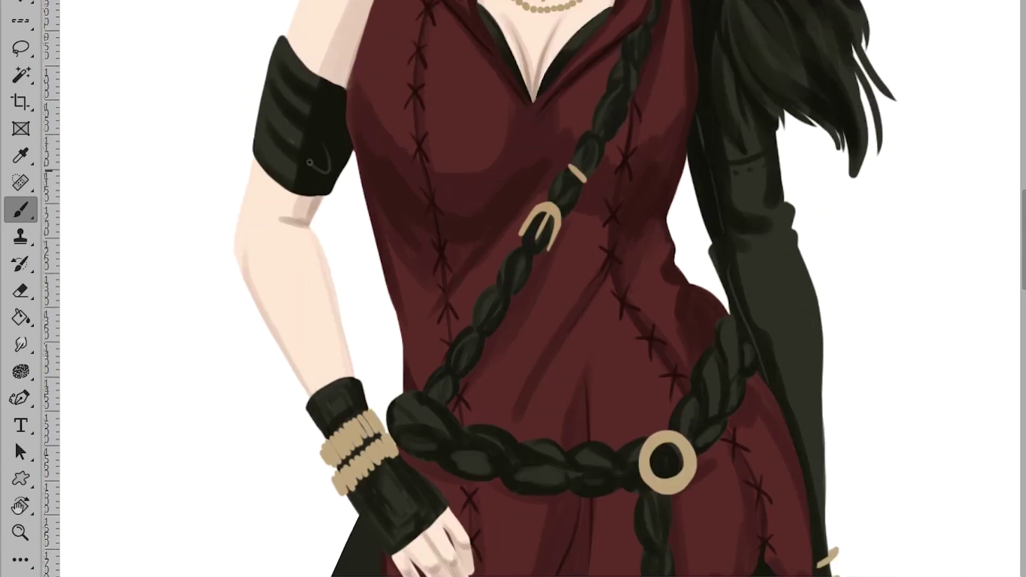
left_click_drag(314, 138, 328, 170)
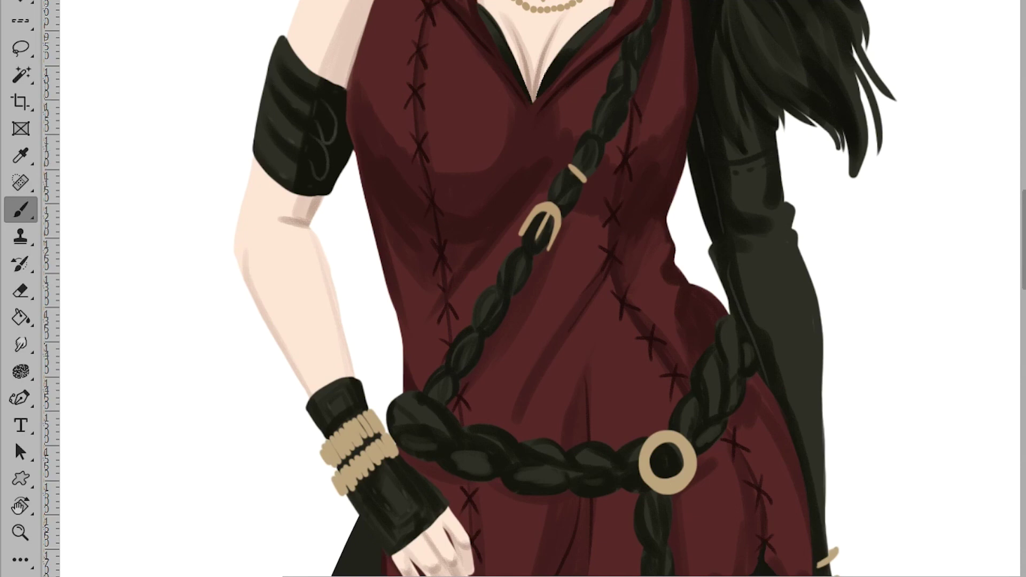
- Add thin light highlights along the tunic seams and fabric, and shade the belt ring and wrist bangles
scroll(861, 112, "up", 4)
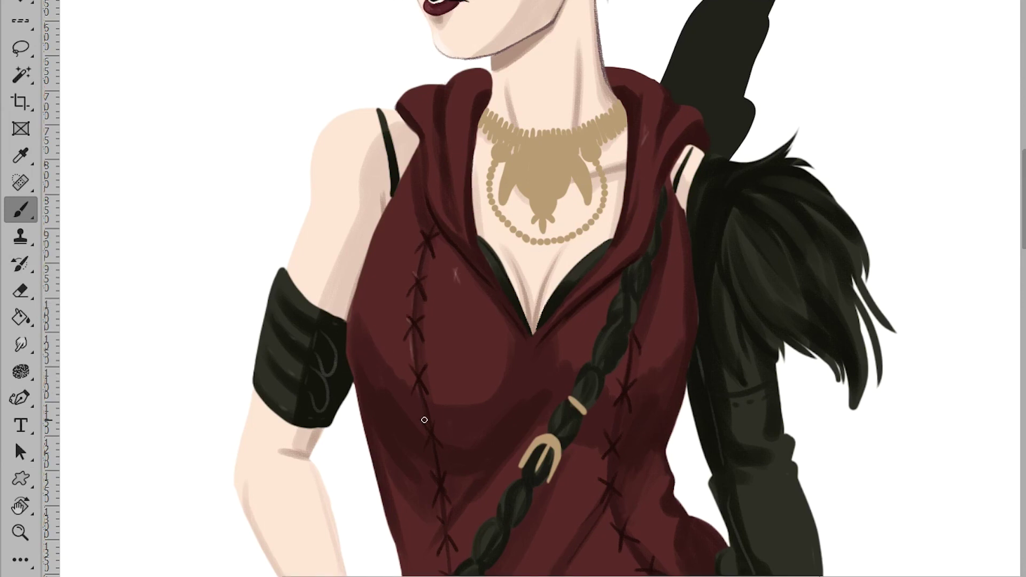
scroll(598, 243, "down", 3)
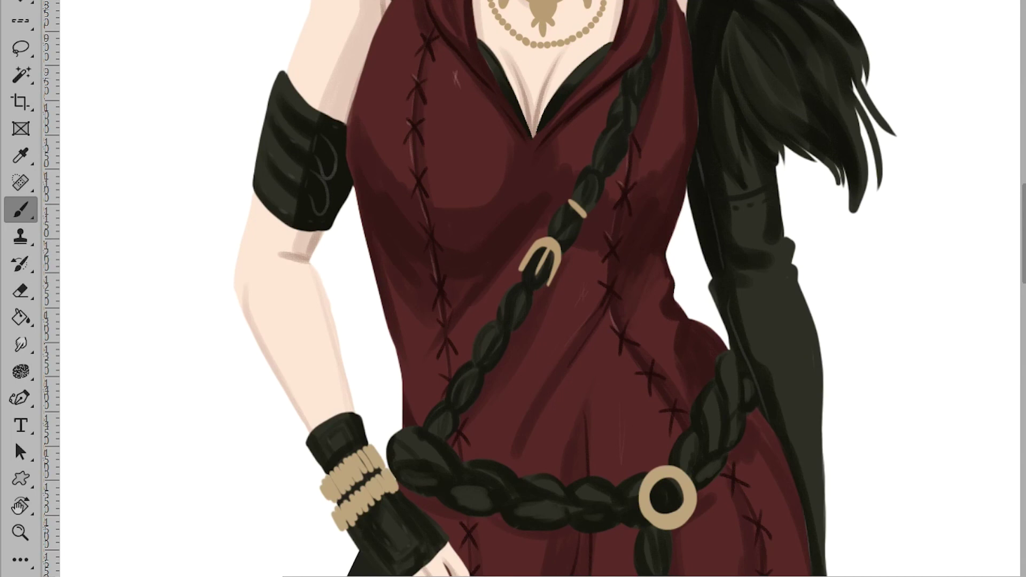
scroll(702, 358, "down", 3)
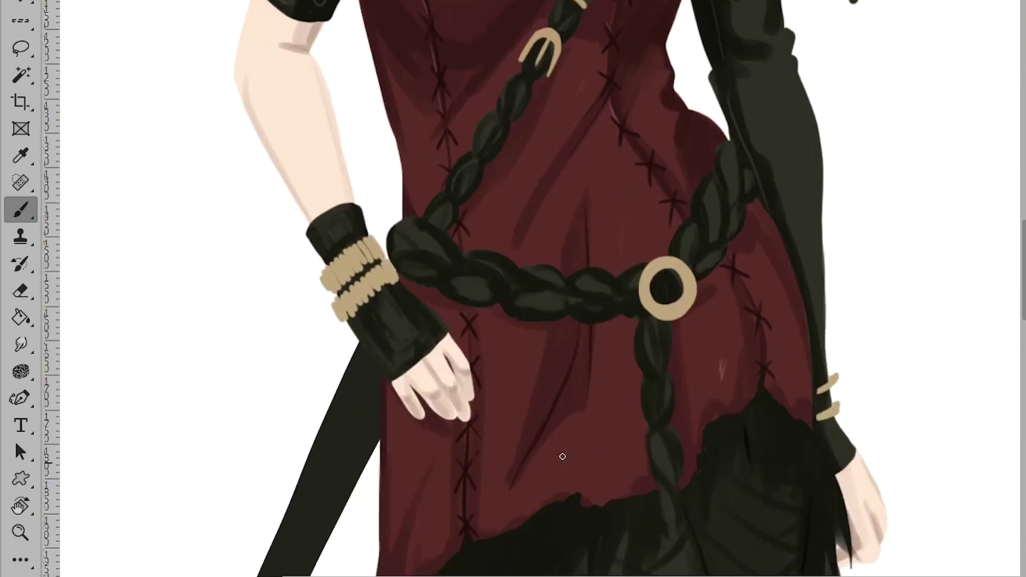
scroll(562, 457, "up", 2)
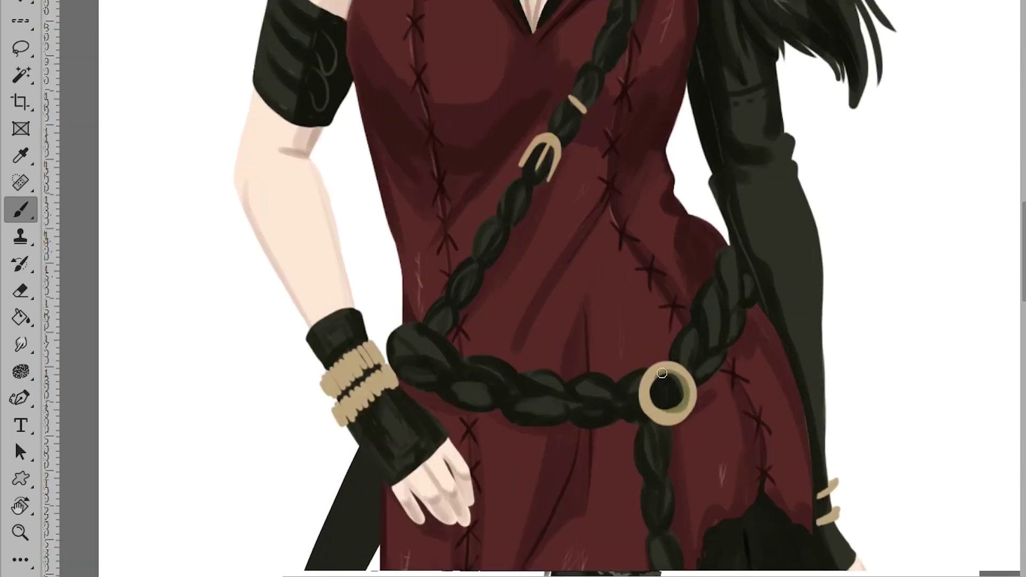
left_click_drag(336, 381, 369, 351)
- Shade the necklace pendant with concentric rings and paint a turquoise gem at its centre
scroll(533, 291, "up", 6)
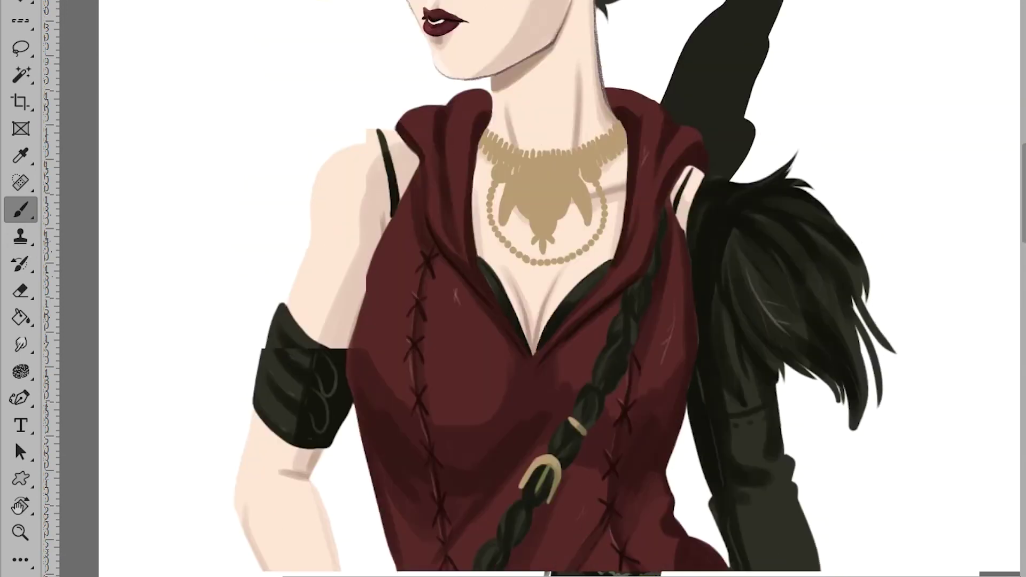
mouse_move(516, 317)
left_mouse_down()
mouse_move(559, 279)
mouse_move(571, 313)
left_mouse_up()
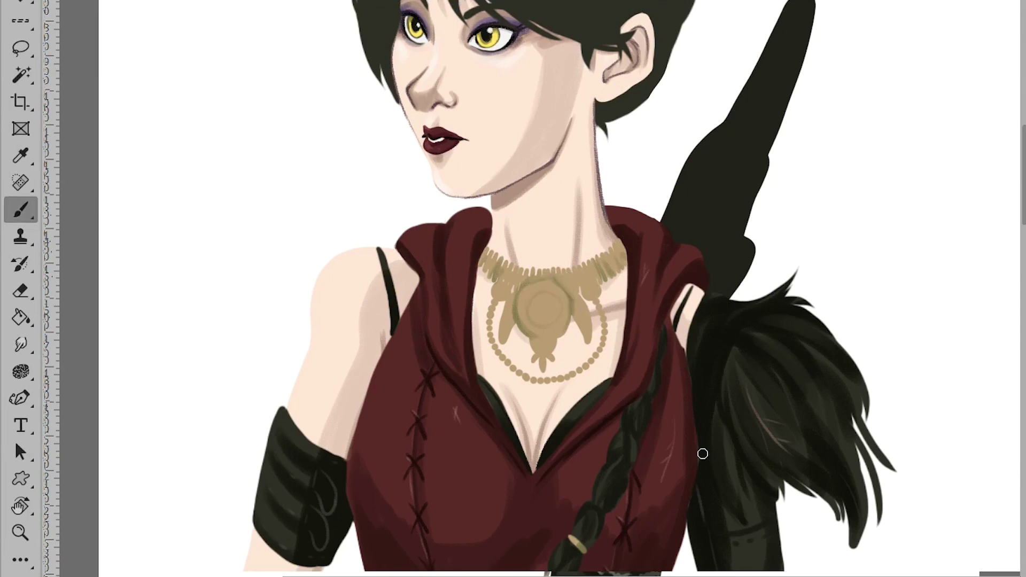
left_click_drag(546, 301, 548, 313)
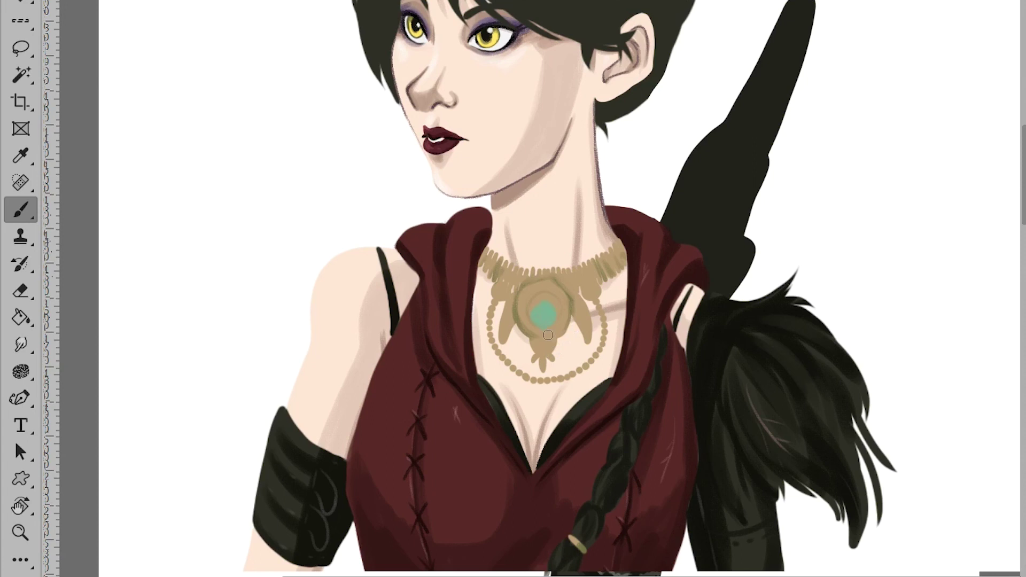
- Paint dark green stones below the pendant and on both side beads, and erase the small ornament under the lower stone
left_click_drag(541, 342, 542, 351)
key("e")
key("b")
key("e")
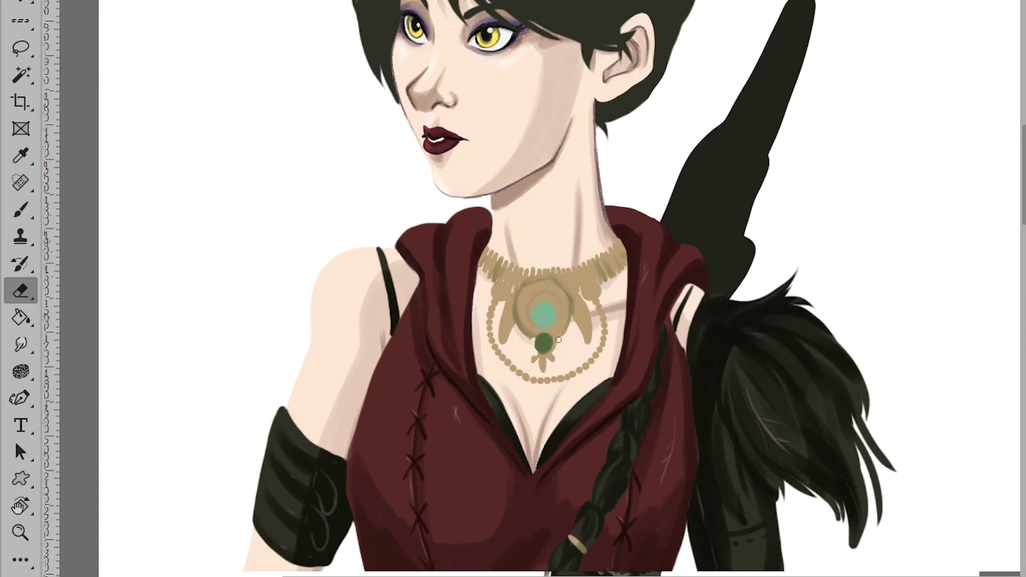
key("b")
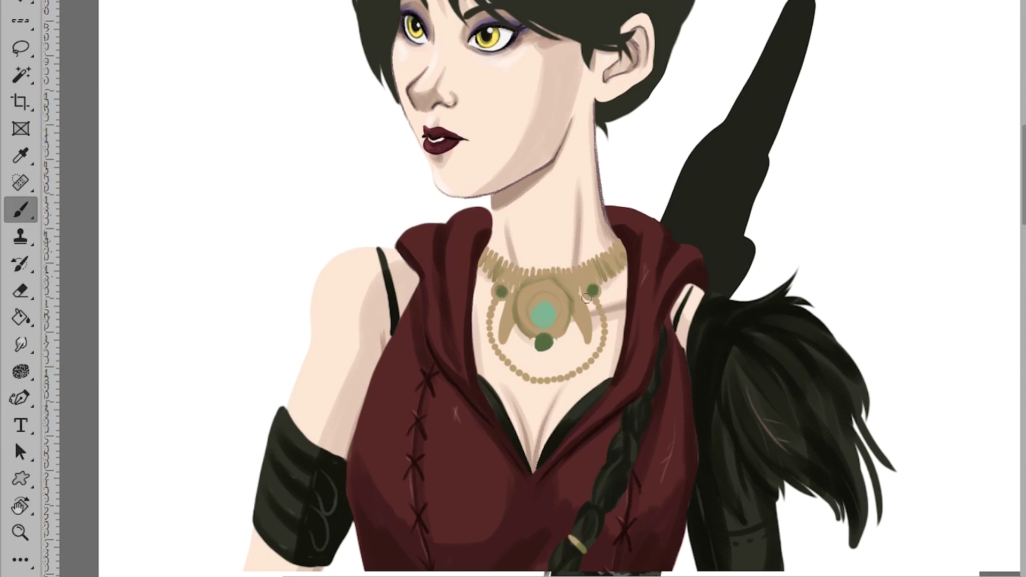
- Refine the green stone below the pendant and draw a dark swirl emblem inside the turquoise gem
left_click(544, 342, "alt")
left_click_drag(537, 339, 544, 350)
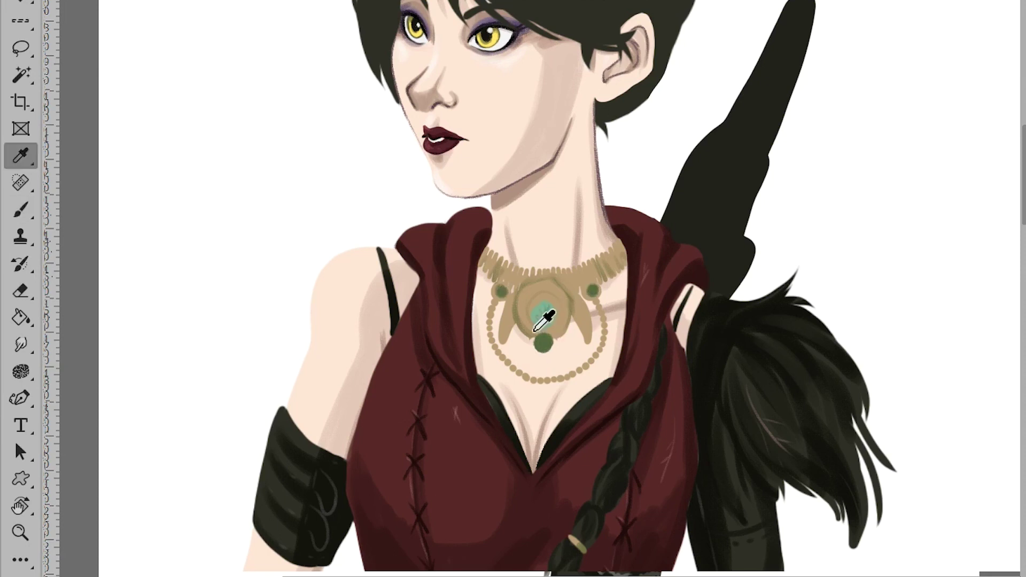
left_click(534, 320, "alt")
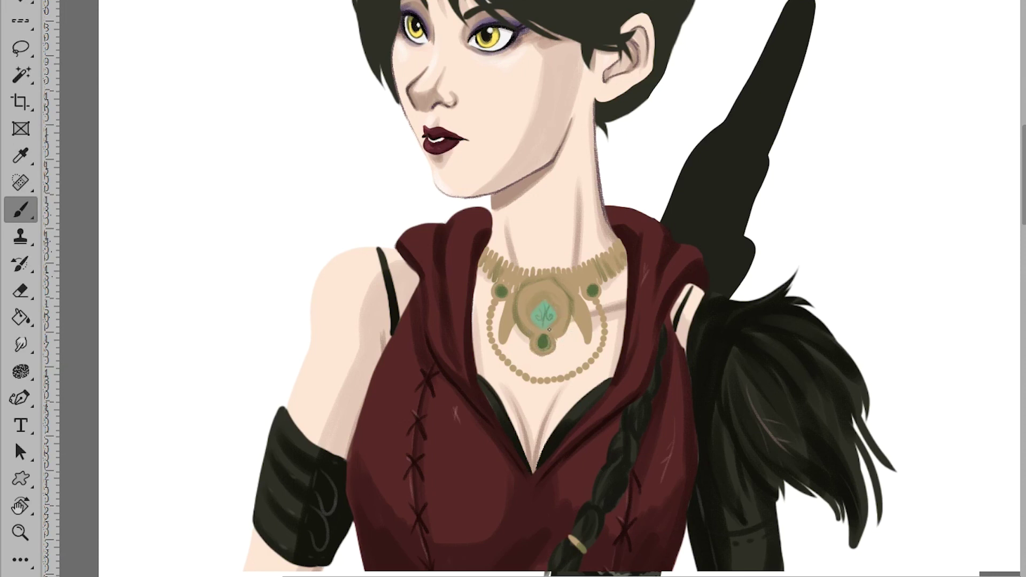
key("ctrl+z")
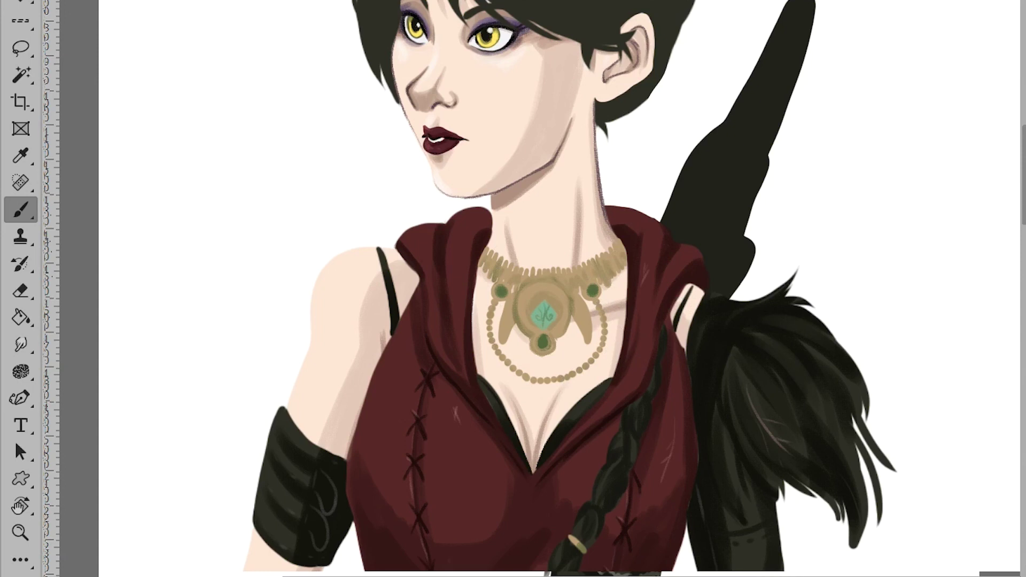
- Paint the two fang-shaped side charms grey and shade the gold frame around the turquoise gem
left_click_drag(502, 342, 515, 291)
mouse_move(589, 341)
left_mouse_down()
mouse_move(577, 298)
mouse_move(588, 341)
left_mouse_up()
key("e")
key("b")
left_click(566, 344, "alt")
left_click(558, 279, "alt")
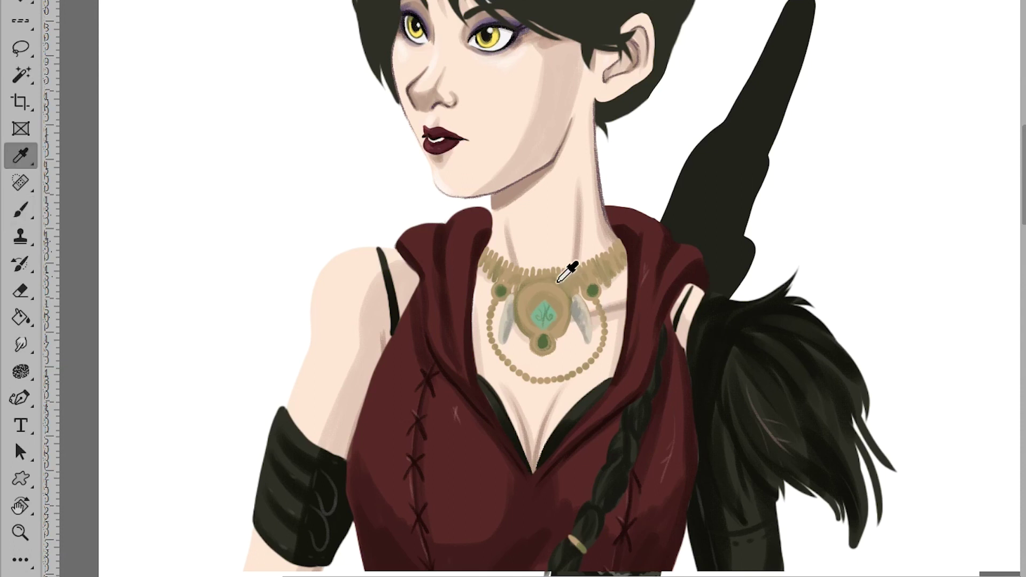
left_click_drag(535, 281, 524, 289)
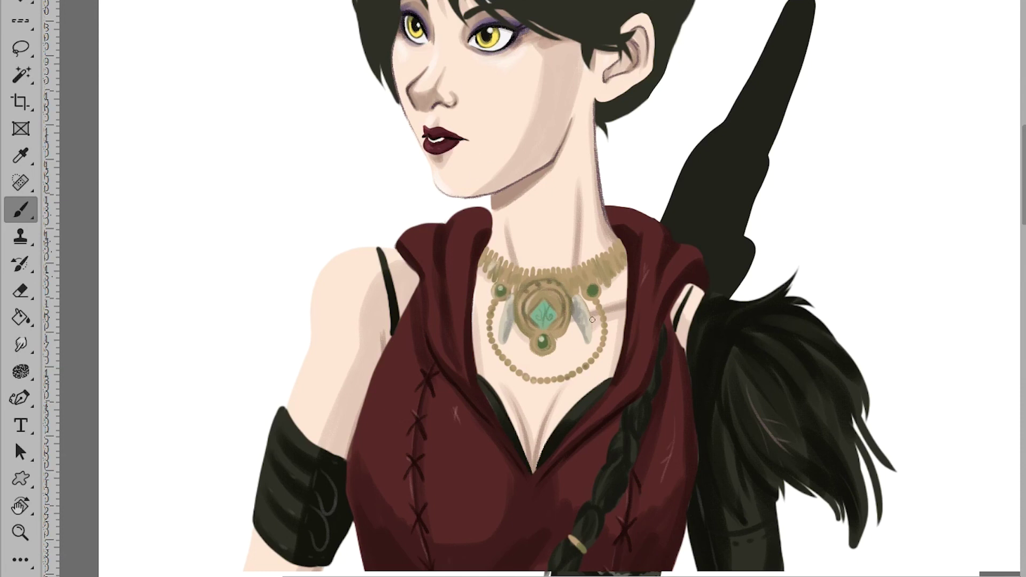
- Paint dark strands through the hair's crown, the spiky tufts at the back and the side-swept bangs
scroll(577, 289, "up", 5)
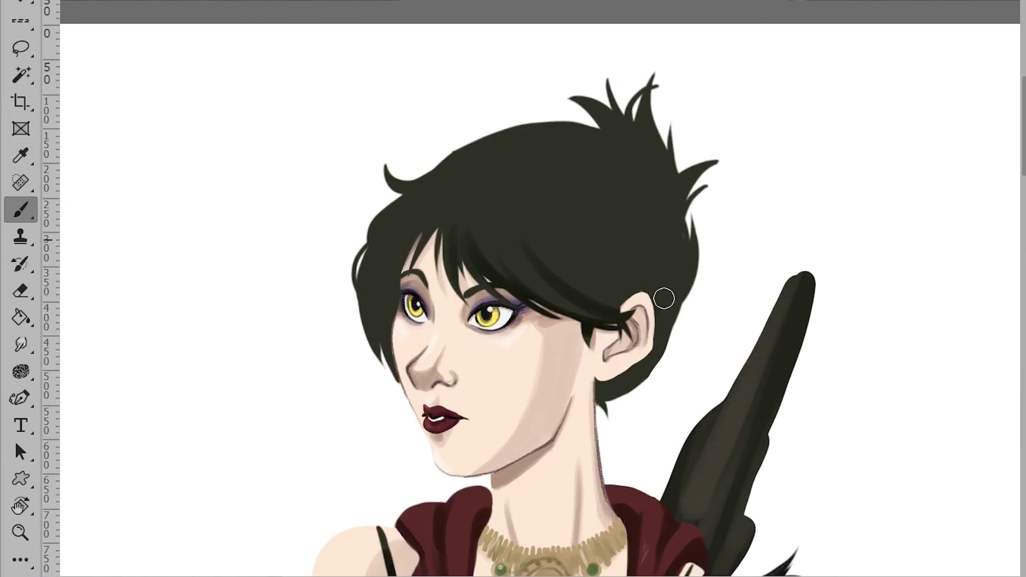
mouse_move(431, 188)
left_mouse_down()
mouse_move(477, 185)
mouse_move(508, 160)
mouse_move(588, 209)
mouse_move(661, 215)
mouse_move(657, 160)
left_mouse_up()
left_click_drag(661, 118, 685, 205)
left_click_drag(631, 113, 645, 90)
left_click_drag(687, 190, 713, 163)
left_click_drag(492, 231, 482, 196)
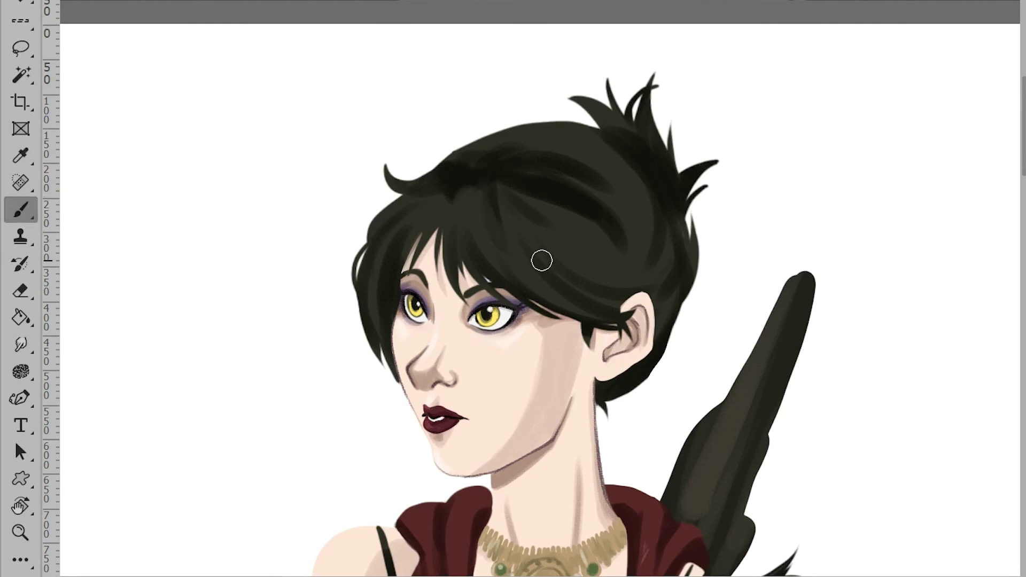
left_click_drag(503, 153, 462, 163)
left_click_drag(536, 252, 597, 291)
- Softly darken the hair above and behind the ear and along the back of the head with a larger brush
key("bracketright")
key("bracketright")
key("bracketright")
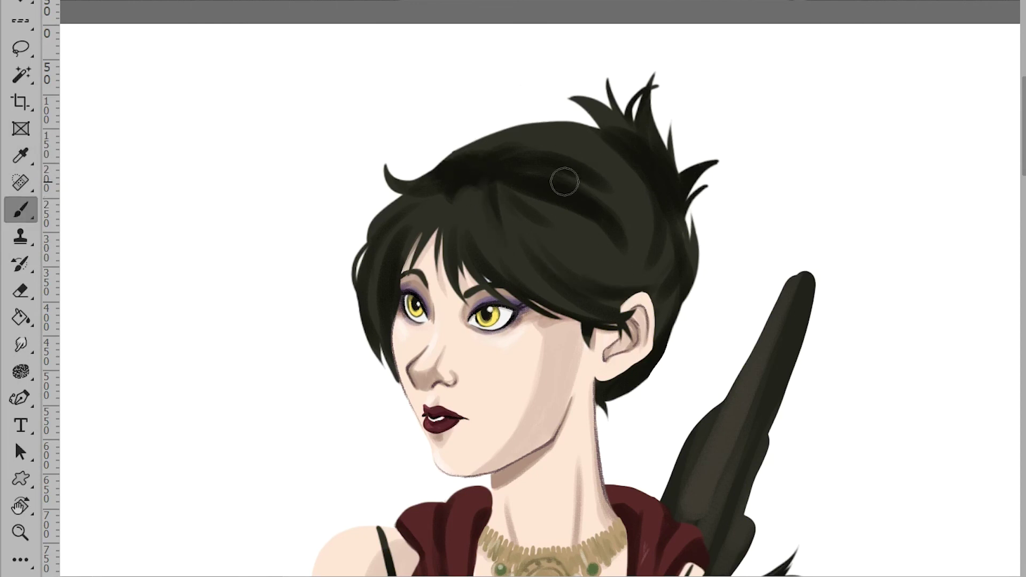
left_click_drag(670, 313, 646, 208)
left_click_drag(584, 273, 657, 250)
left_click_drag(656, 193, 598, 299)
left_click_drag(659, 270, 620, 275)
left_click_drag(612, 309, 591, 304)
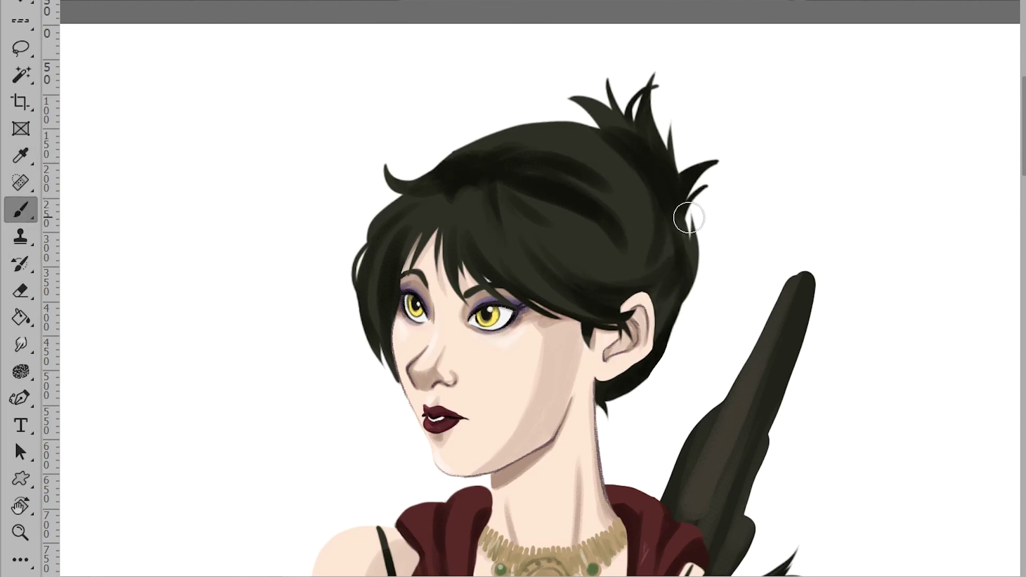
left_click_drag(688, 224, 690, 266)
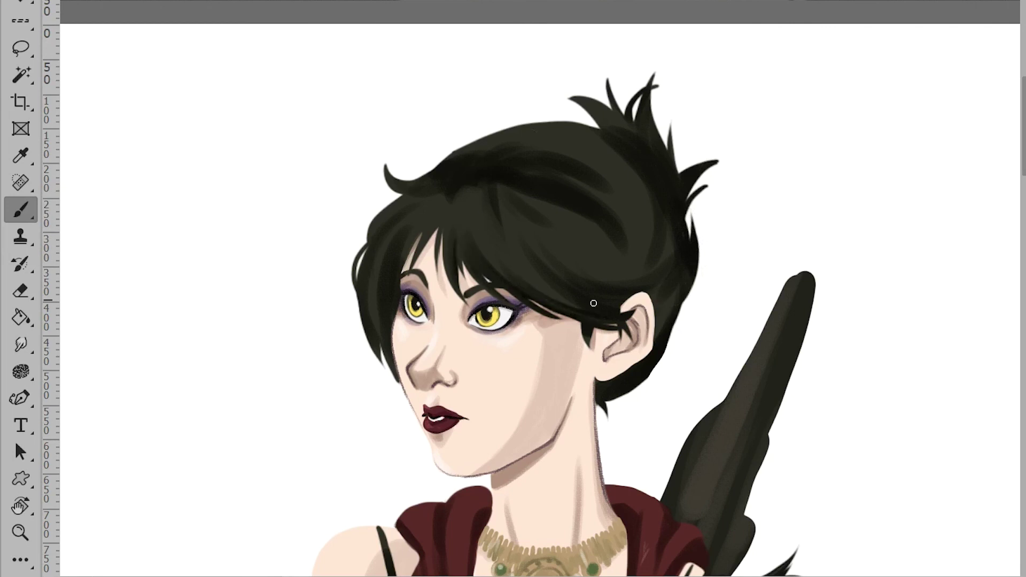